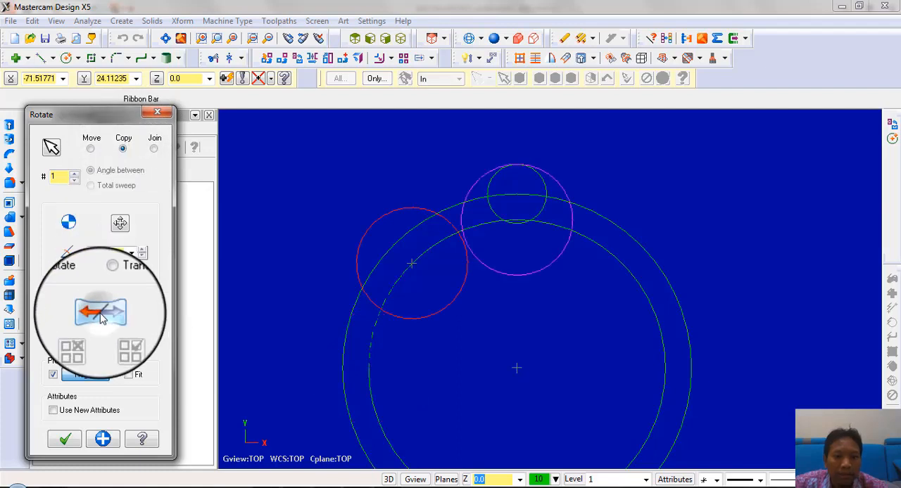
Copy the large red circle to the opposite side by rotating it 90° about the ring's centre
type("90.0")
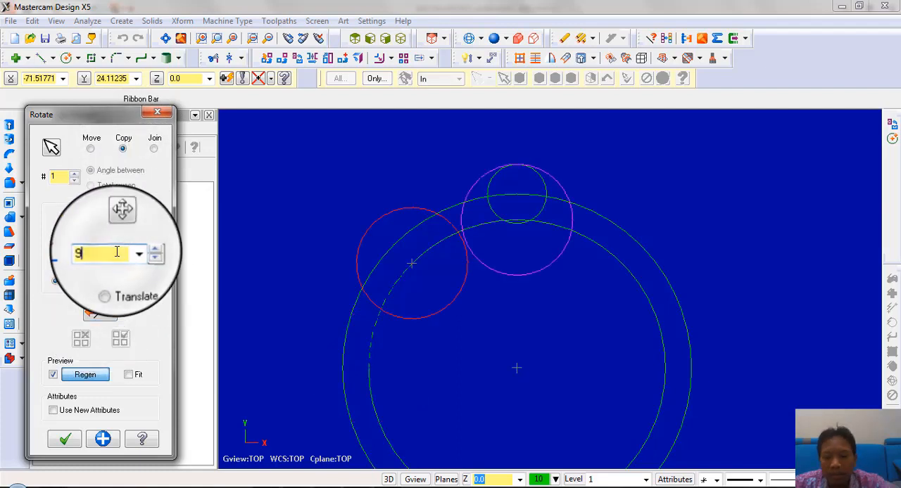
left_click(65, 450)
scroll(500, 176, "up", 3)
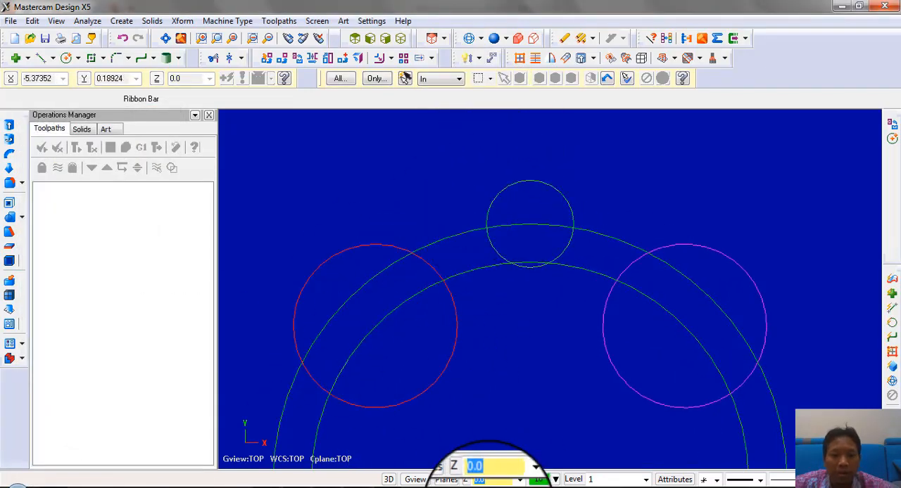
Consult the part drawing and fillet the small top circle to the magenta circle with radius 15, without trimming
left_click(393, 487)
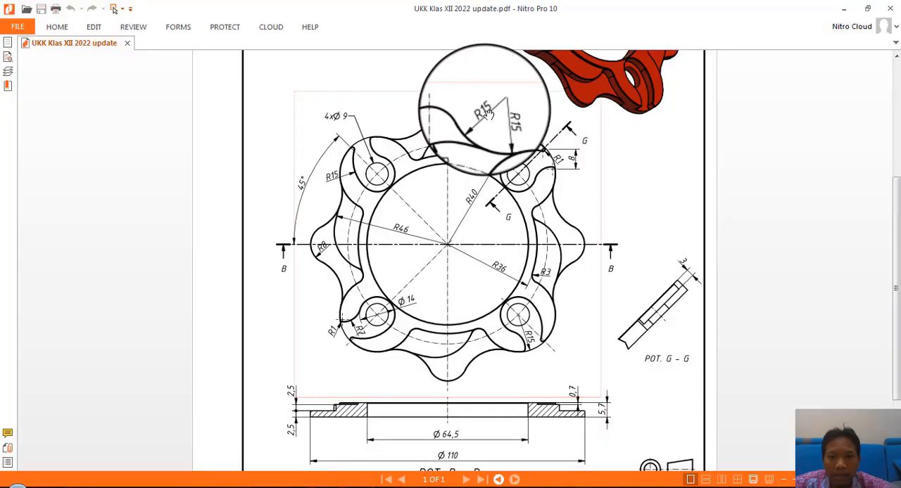
left_click(392, 485)
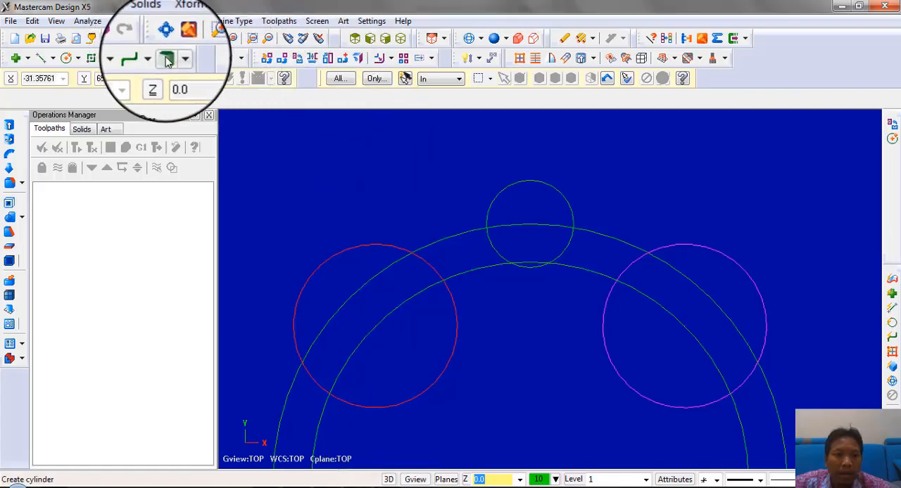
left_click(116, 57)
double_click(190, 98)
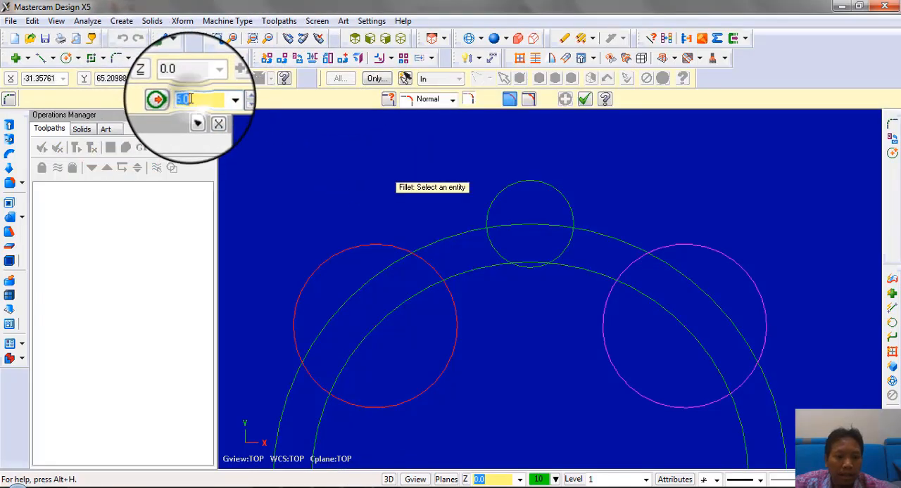
type("15")
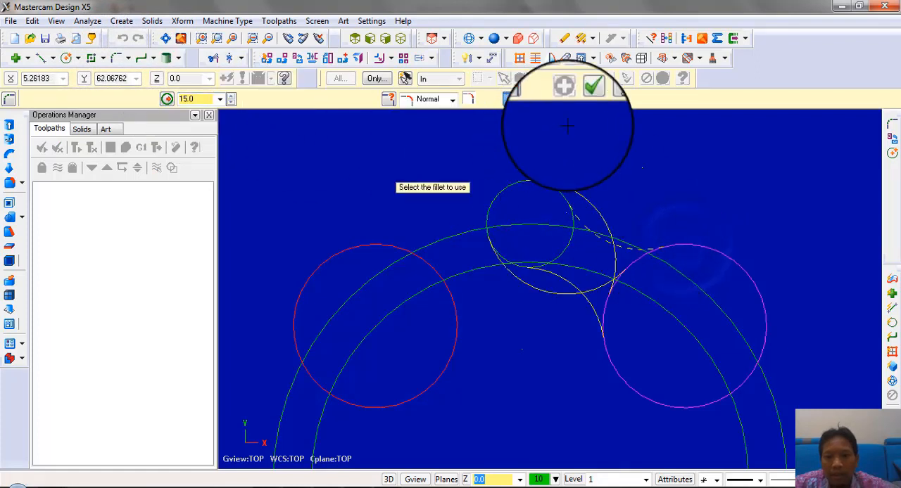
left_click(529, 100)
scroll(612, 282, "up", 1)
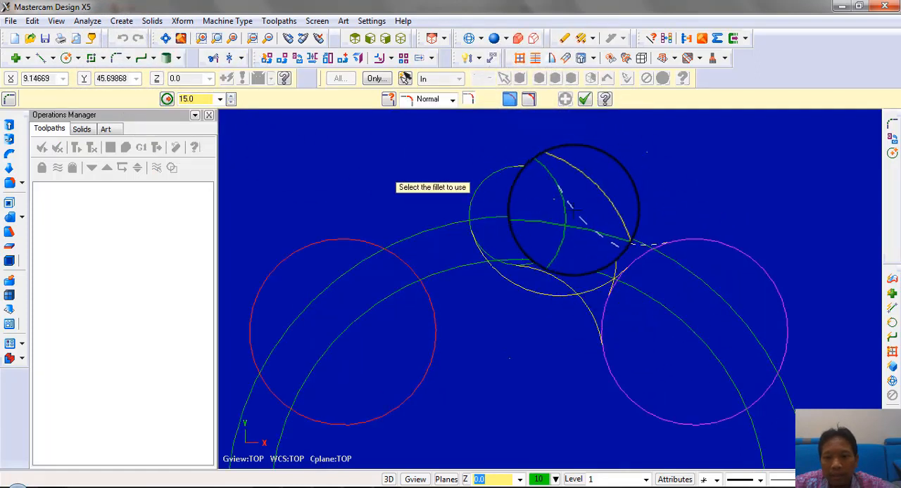
scroll(758, 200, "up", 2)
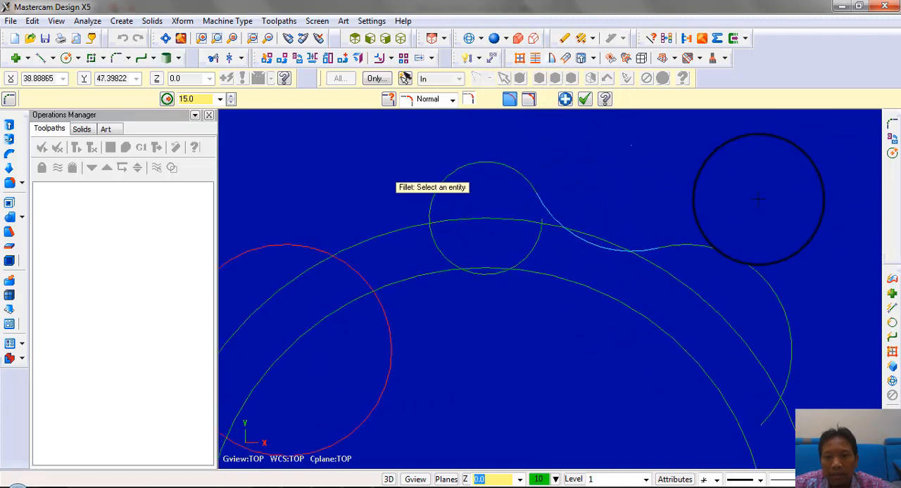
scroll(757, 200, "down", 1)
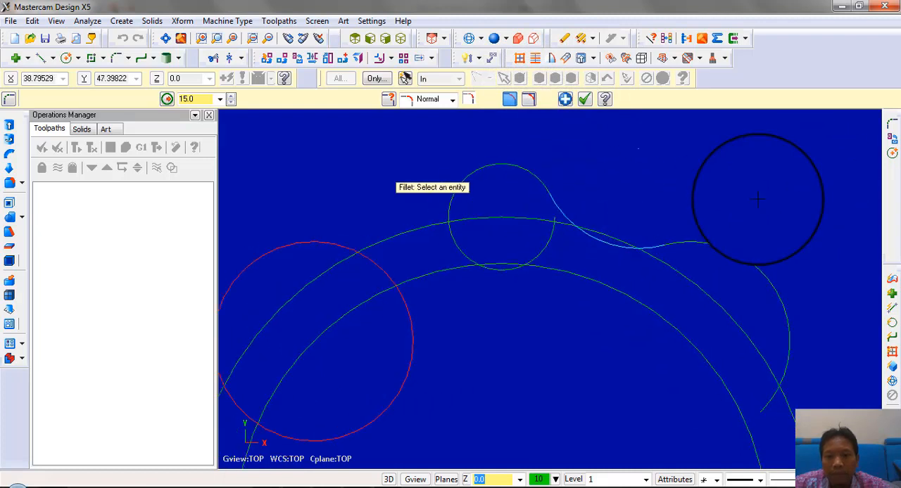
left_click(533, 100)
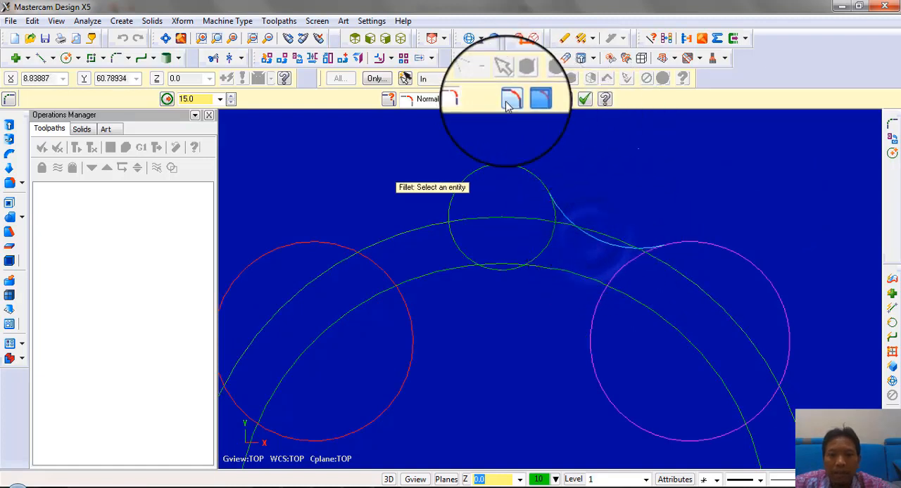
Add the matching radius 15 fillet between the small top circle and the red circle
scroll(552, 120, "down", 1)
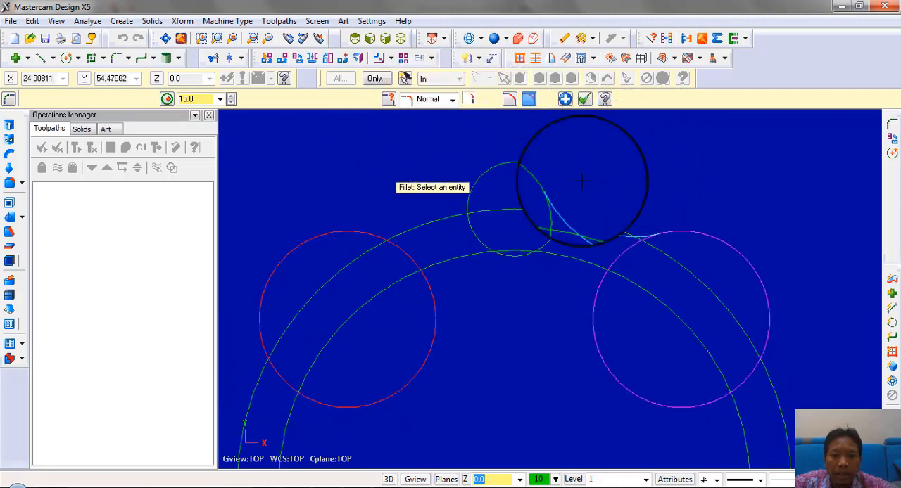
left_click(475, 173)
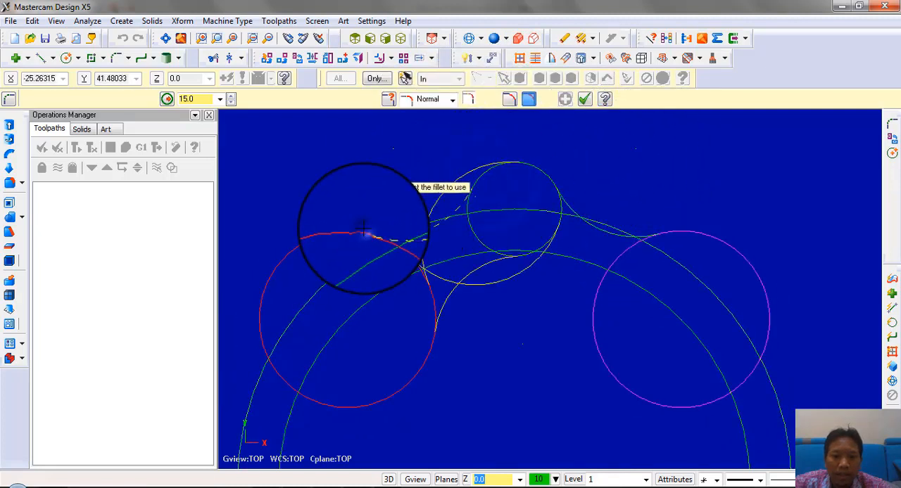
left_click(454, 209)
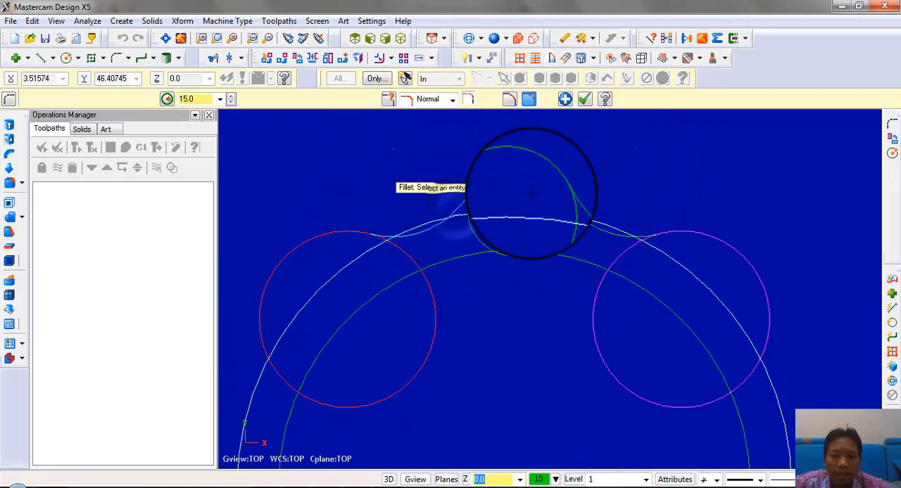
scroll(493, 116, "down", 1)
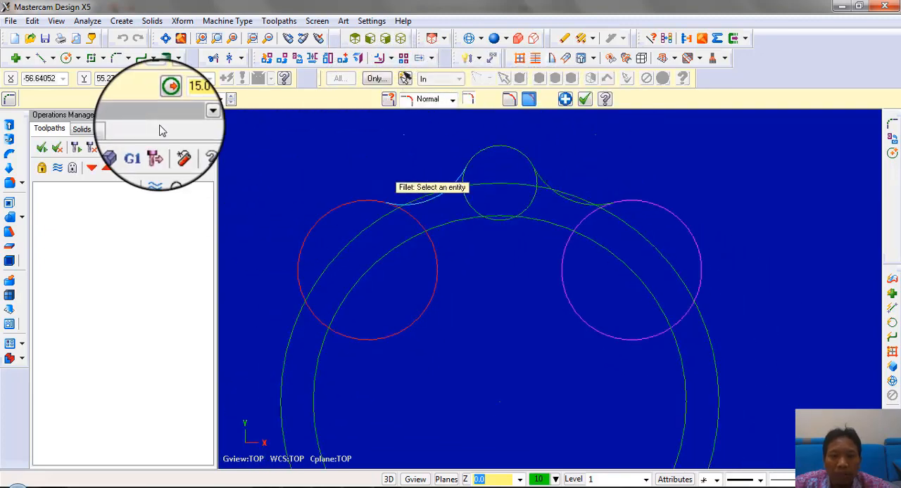
Trim the red circle by dividing, keeping only the outer arc between its fillet and the outer ring circle
left_click(213, 59)
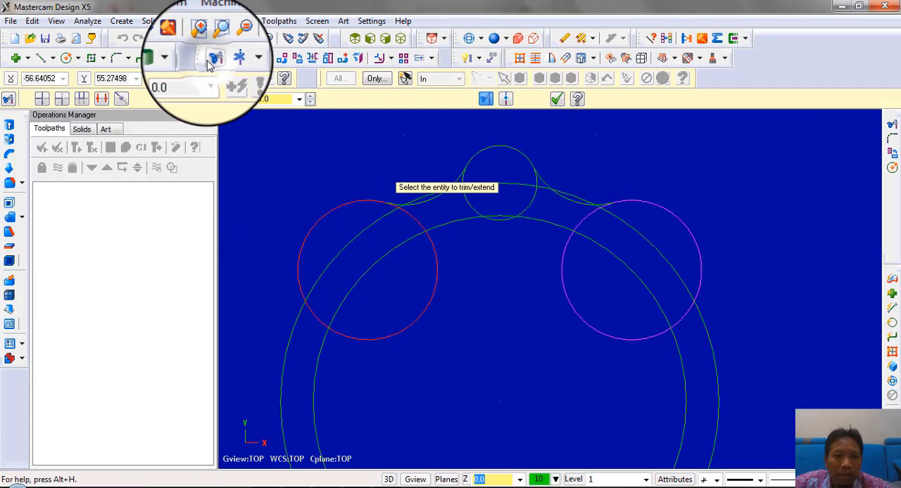
left_click(102, 105)
scroll(386, 231, "up", 1)
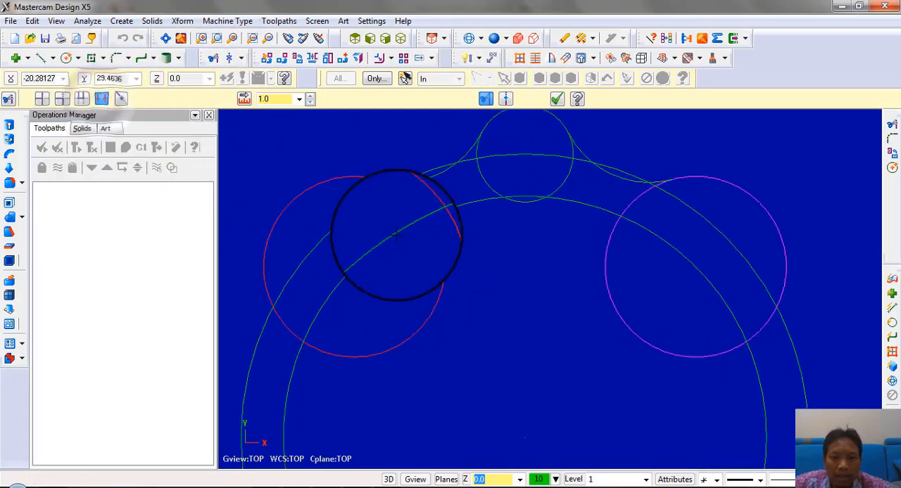
scroll(386, 195, "up", 2)
scroll(385, 195, "up", 2)
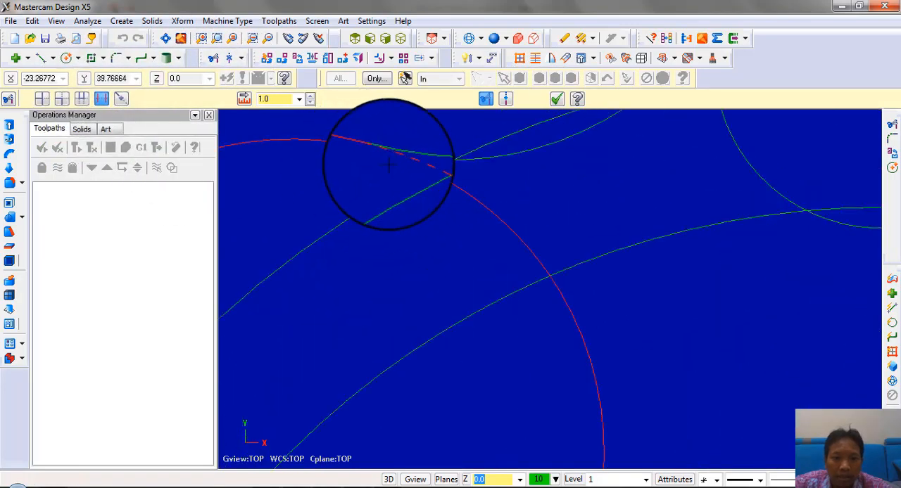
scroll(513, 182, "down", 7)
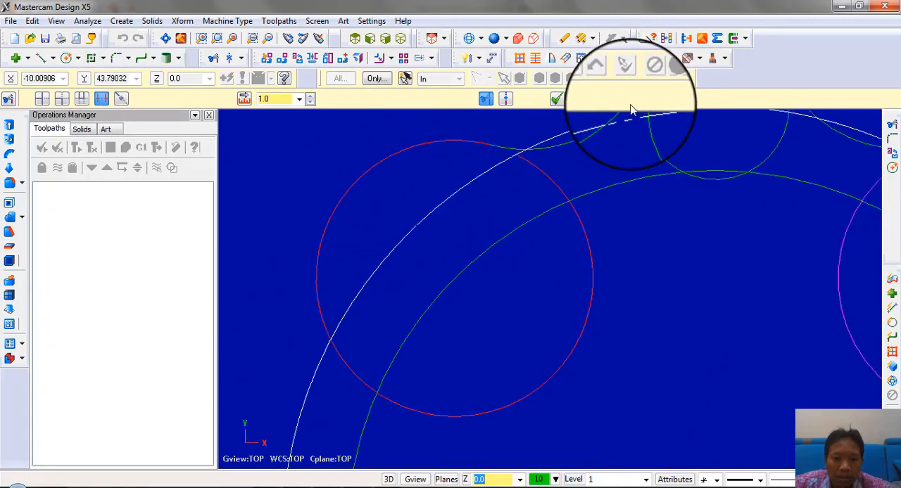
scroll(367, 331, "up", 2)
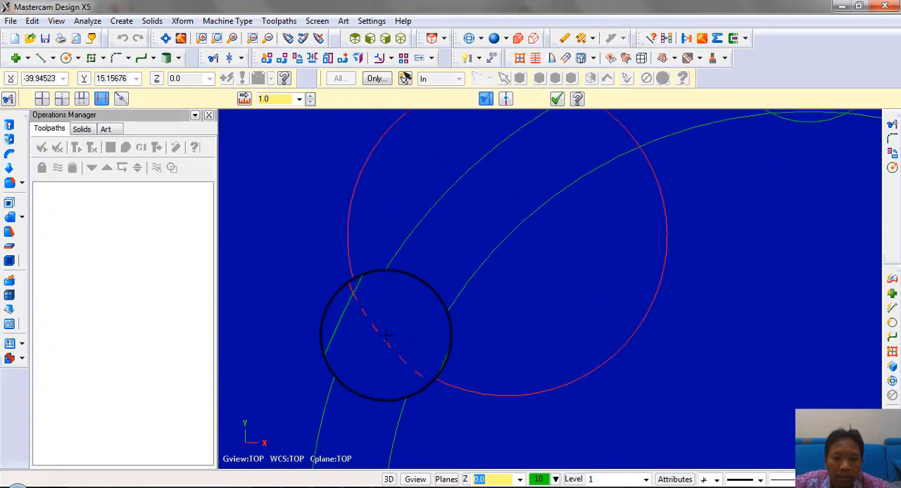
scroll(380, 330, "down", 3)
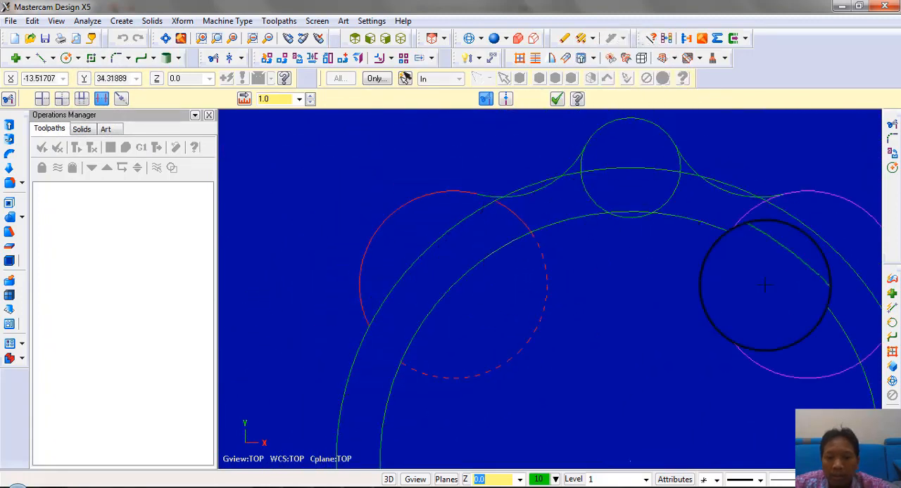
Delete the large magenta circle while keeping the fillet arc that meets it
scroll(767, 176, "up", 5)
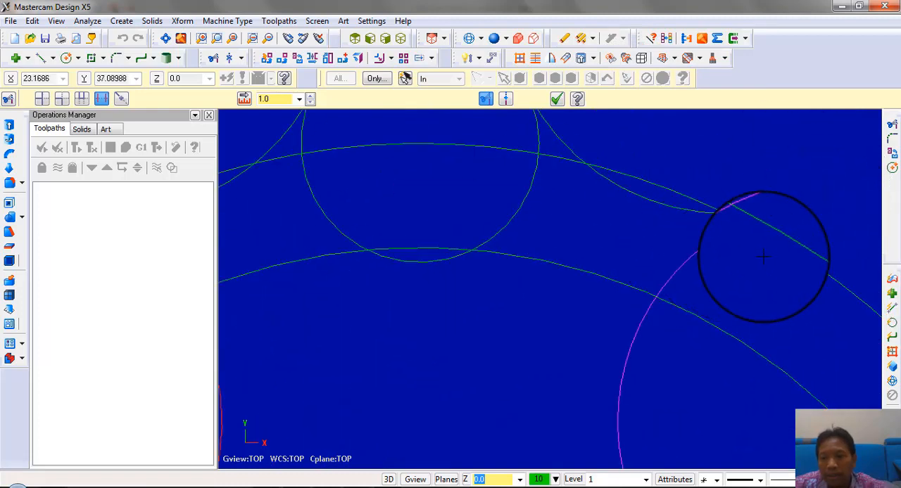
scroll(763, 246, "up", 1)
left_click(753, 221)
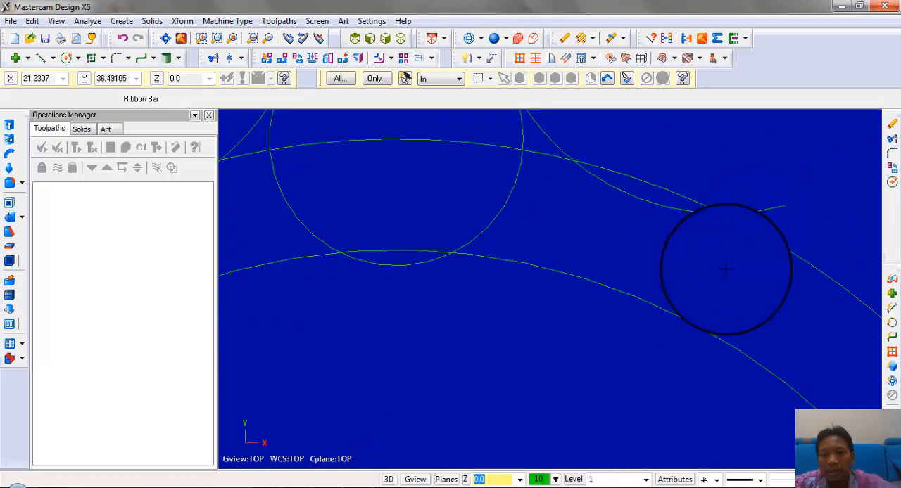
scroll(725, 268, "down", 1)
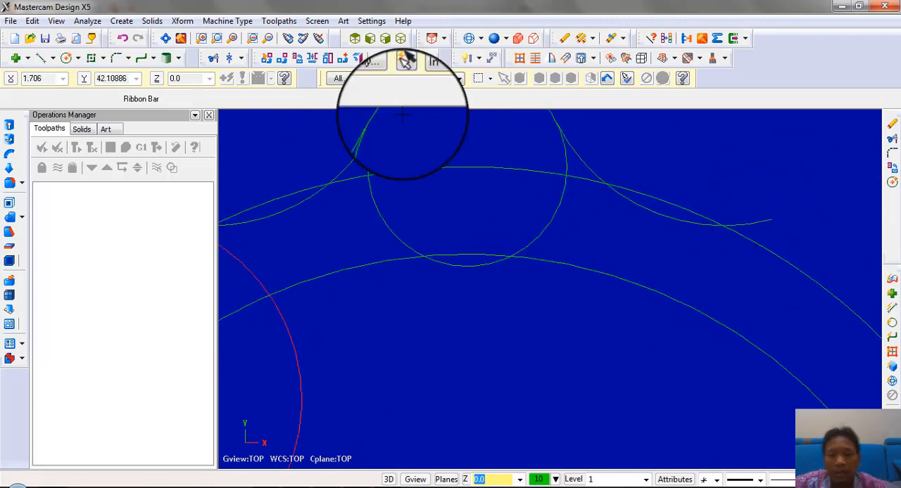
Trim the inner part of the small top circle, keeping only the outer arc between the two fillets
left_click(214, 60)
scroll(296, 90, "up", 1)
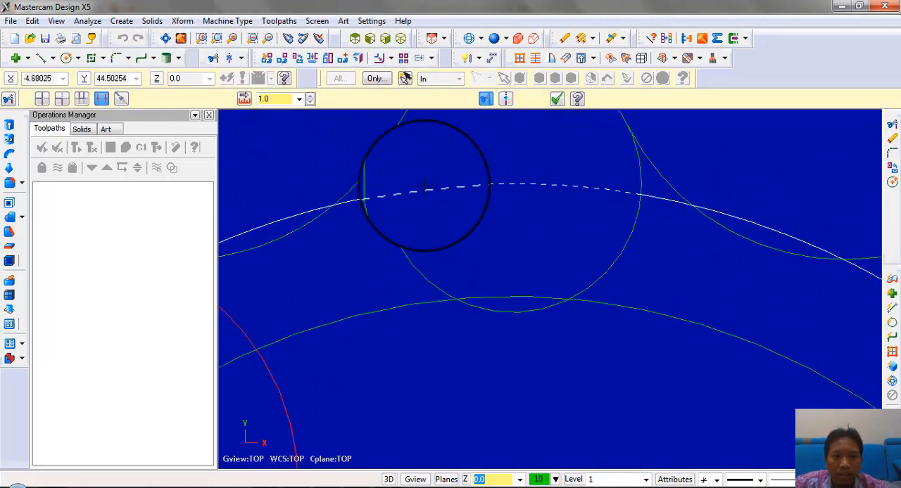
left_click(390, 171)
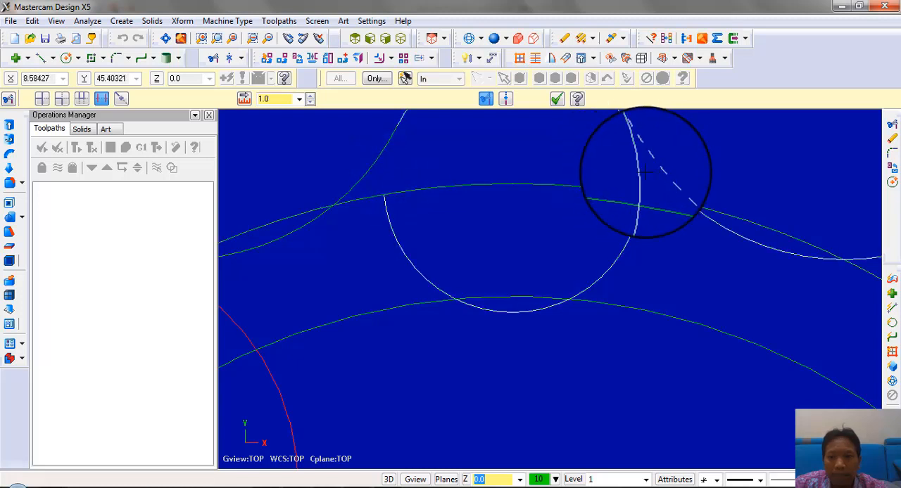
left_click(641, 174)
key("Escape")
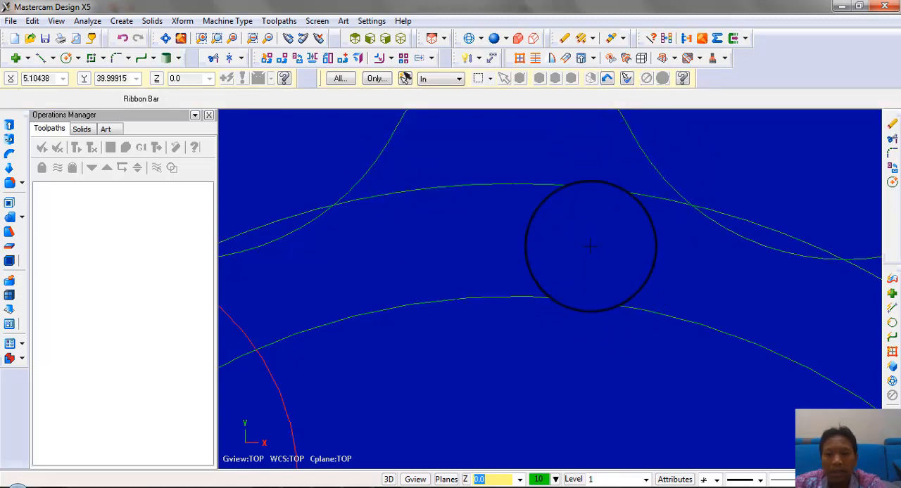
Copy the trimmed lobe arcs and fillets 3 times around the ring's centre, with 90° between copies
scroll(590, 245, "down", 2)
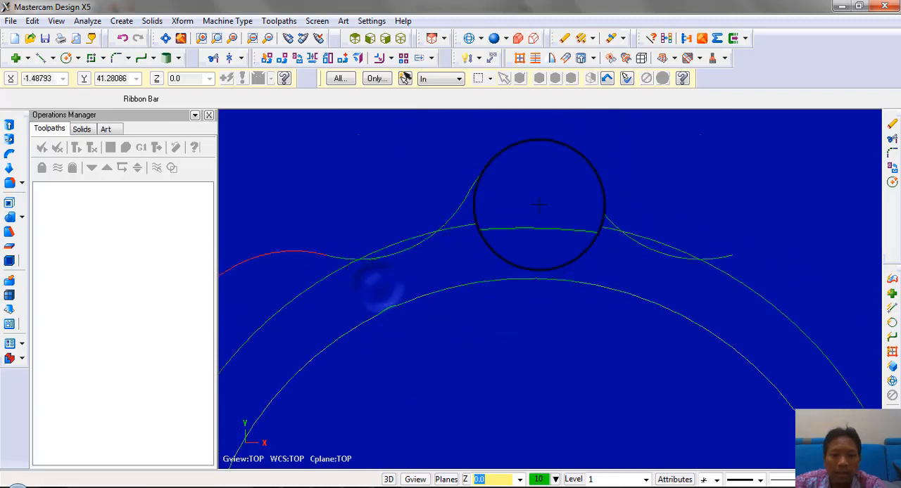
scroll(572, 174, "down", 1)
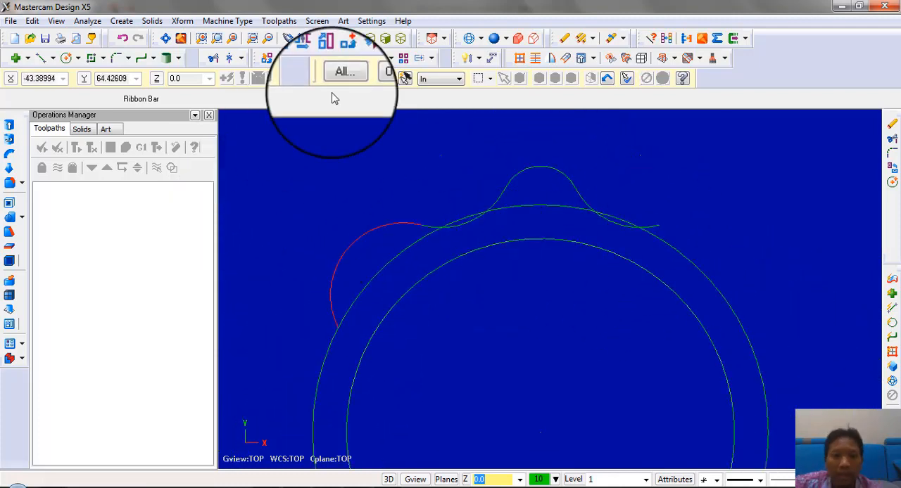
scroll(559, 188, "down", 3)
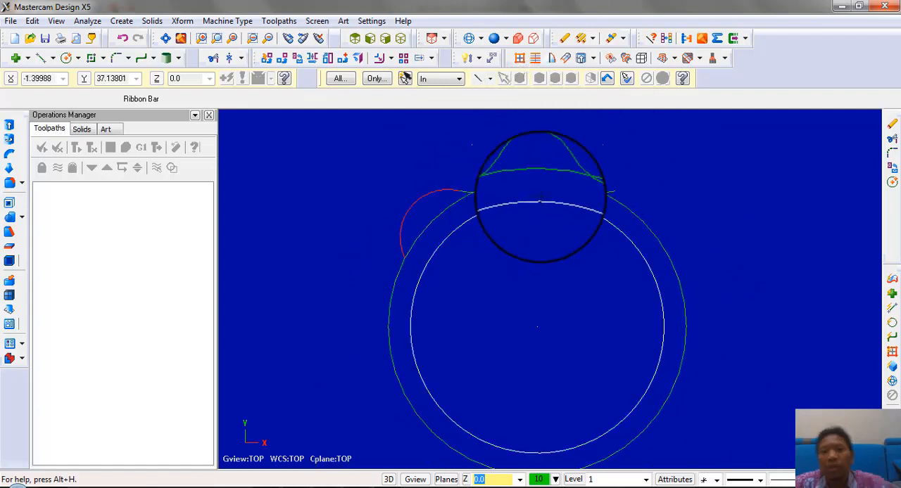
left_click(296, 62)
left_click_drag(348, 124, 677, 265)
key("Return")
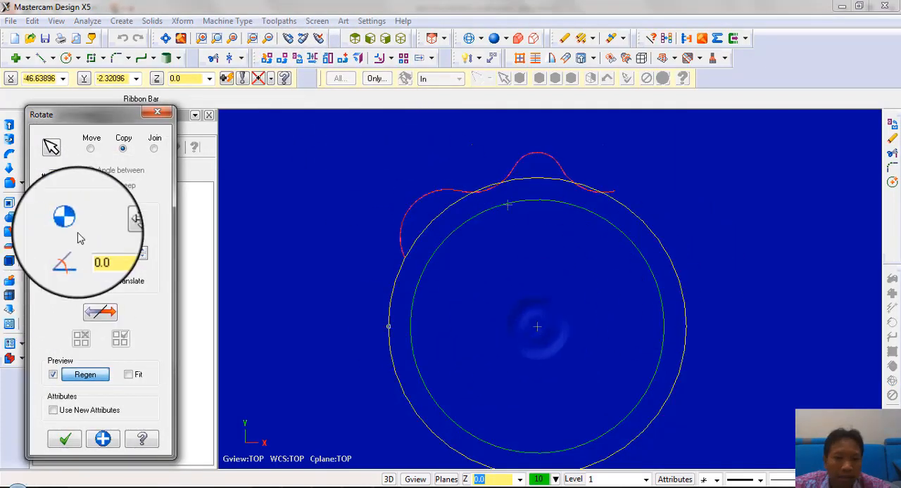
type("4")
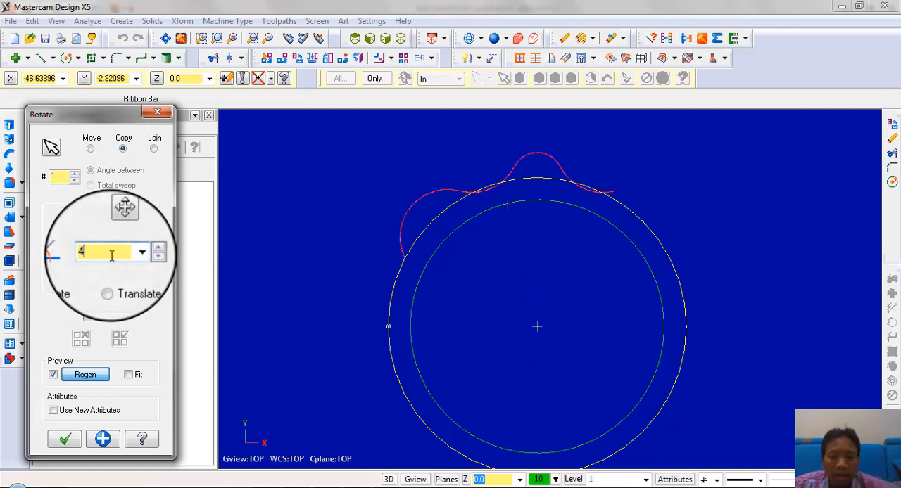
type("0")
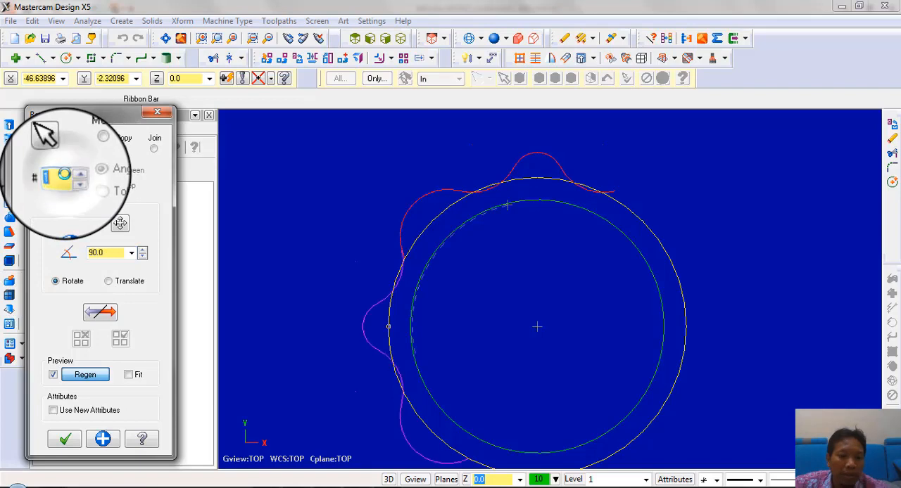
type("3")
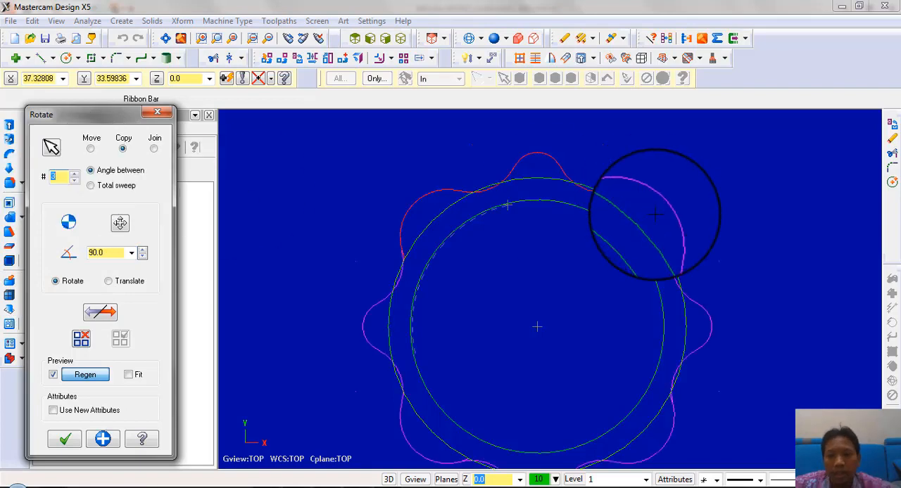
scroll(617, 195, "up", 2)
left_click(62, 442)
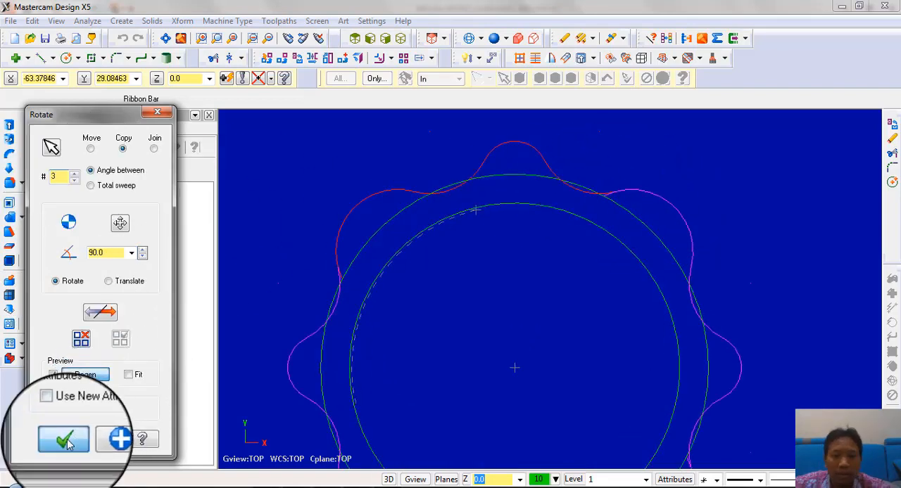
scroll(599, 197, "up", 4)
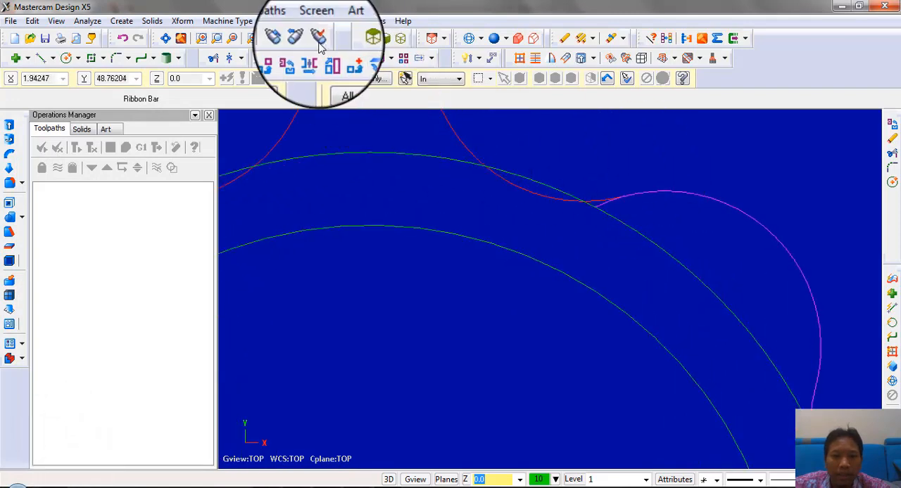
Trim by dividing the overlapping arc ends where the upper-right and left lobes meet their neighbouring fillets
left_click(213, 60)
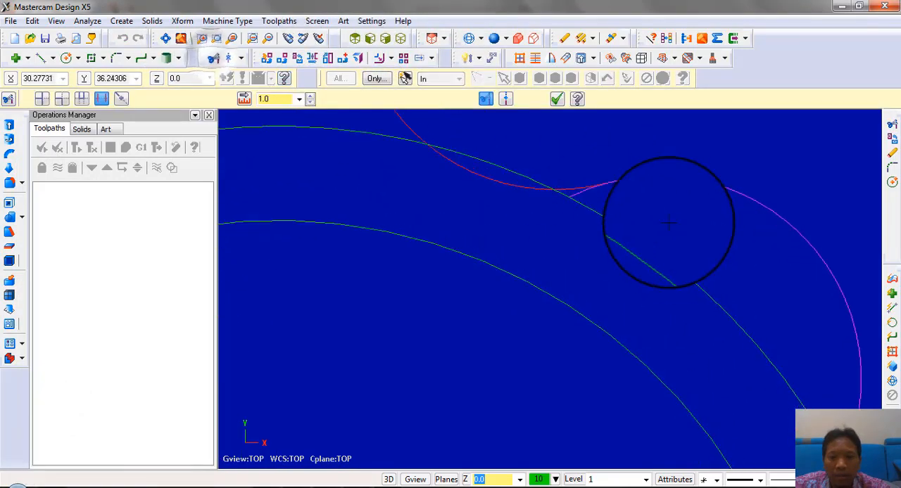
scroll(591, 200, "up", 3)
left_click(571, 195)
scroll(579, 158, "down", 5)
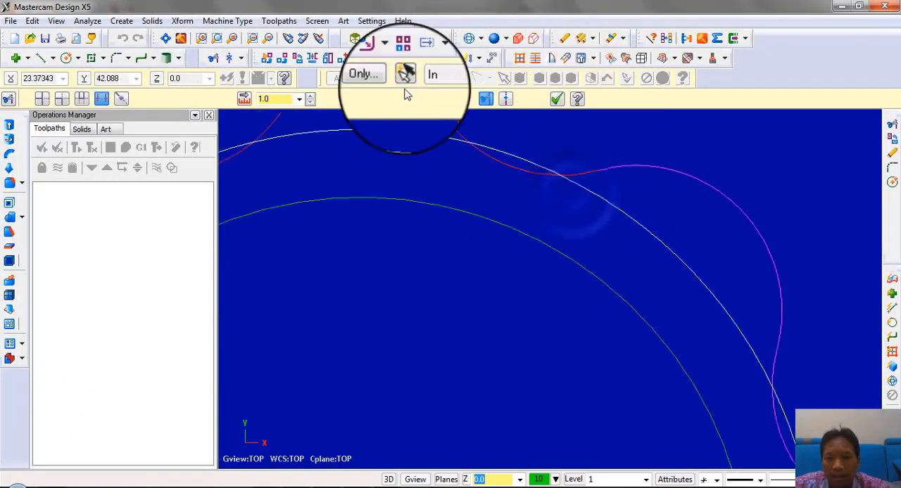
scroll(689, 227, "down", 3)
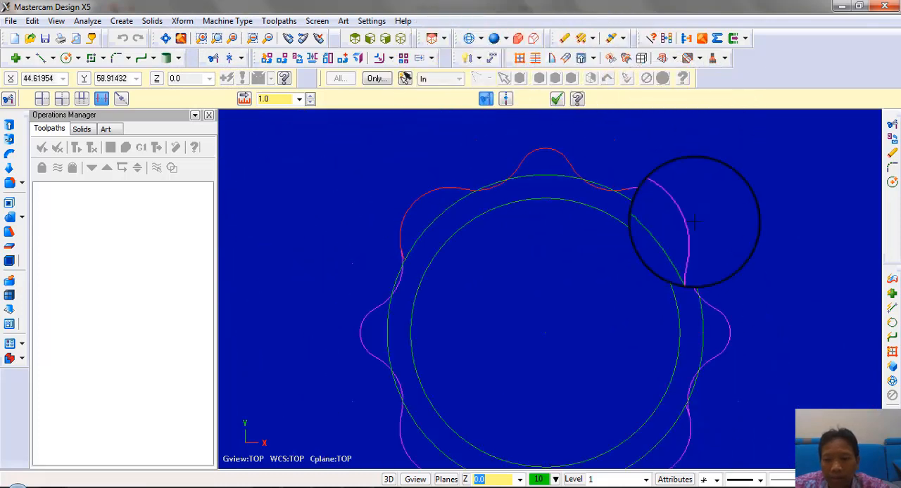
scroll(354, 291, "up", 6)
scroll(395, 239, "up", 2)
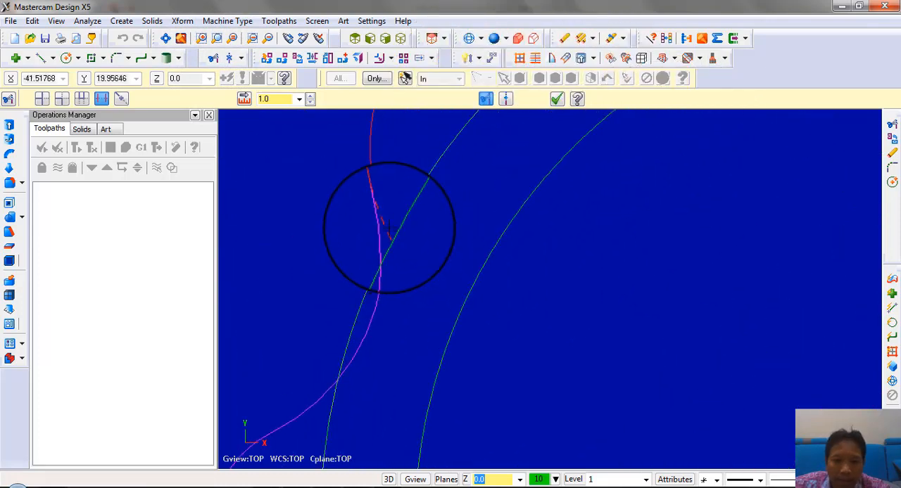
scroll(404, 151, "down", 5)
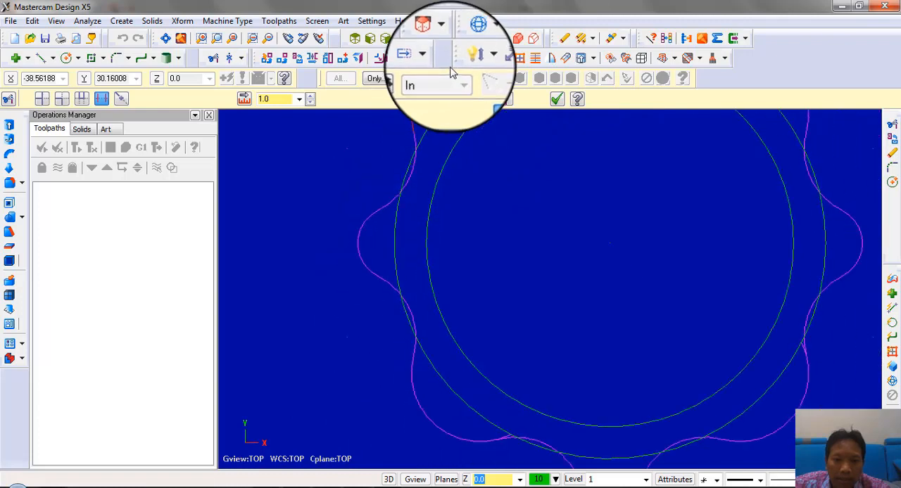
Trim by dividing the overhanging arc ends beside the lower-left and lower-right lobes, leaving one continuous outer contour
scroll(515, 465, "up", 1)
scroll(501, 394, "up", 3)
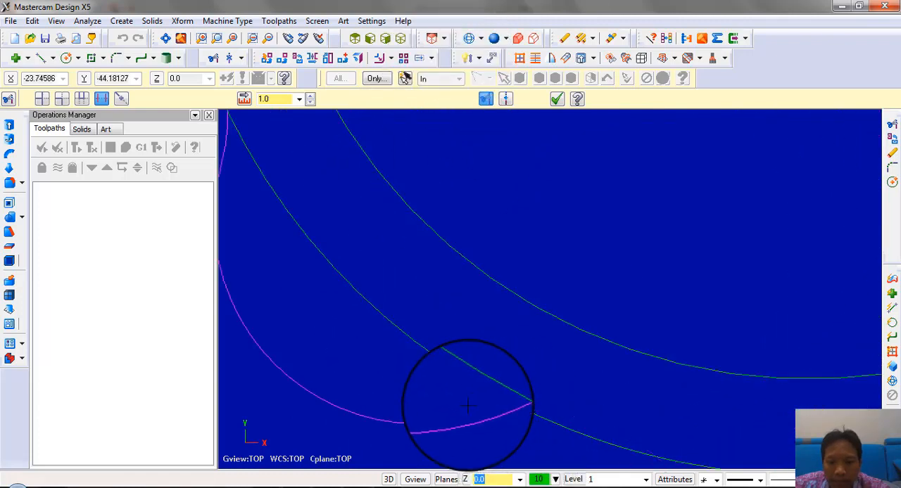
scroll(441, 339, "down", 3)
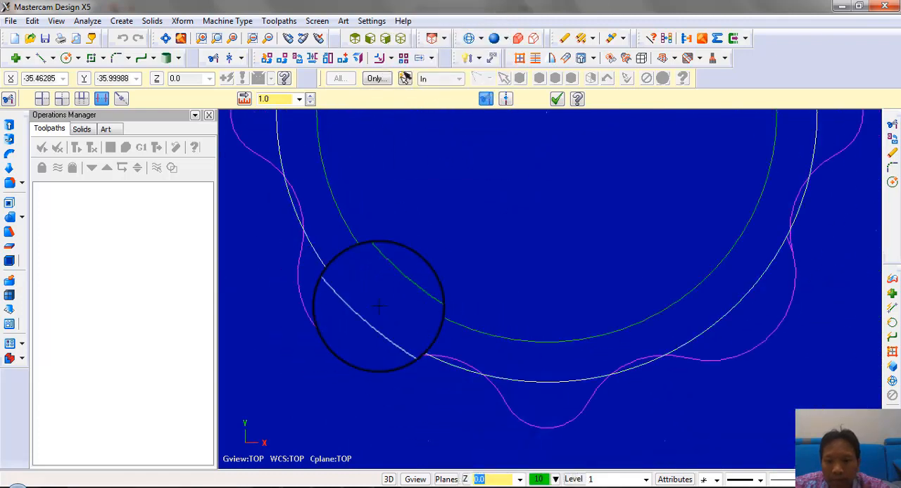
scroll(838, 218, "up", 3)
scroll(810, 231, "up", 1)
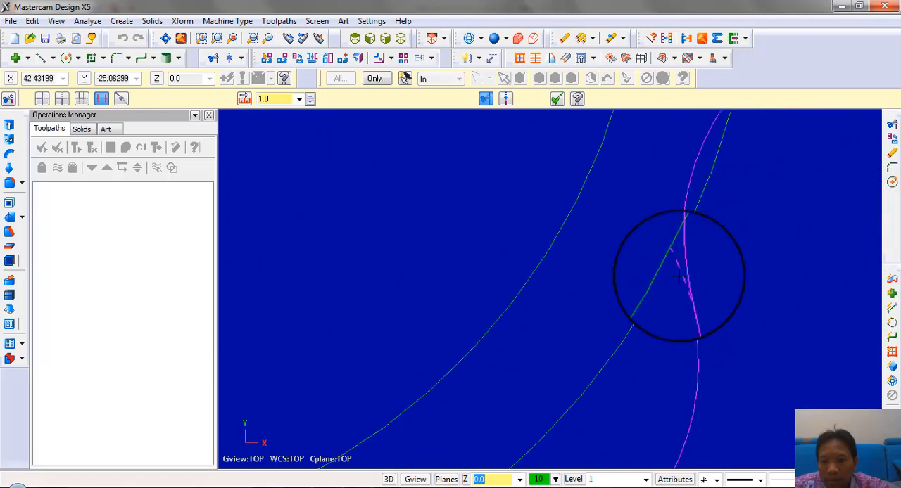
scroll(754, 283, "down", 5)
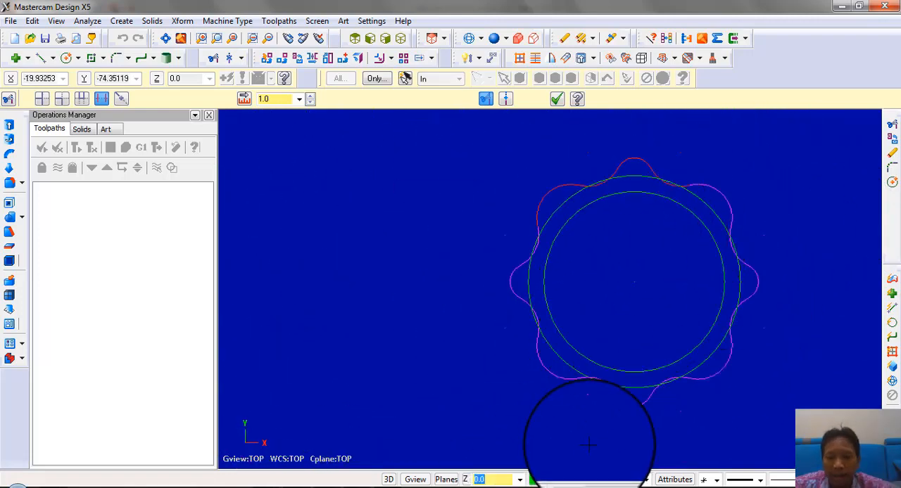
Name level 1 "bawah" and create level 2 named "solid" as the main level
left_click(572, 479)
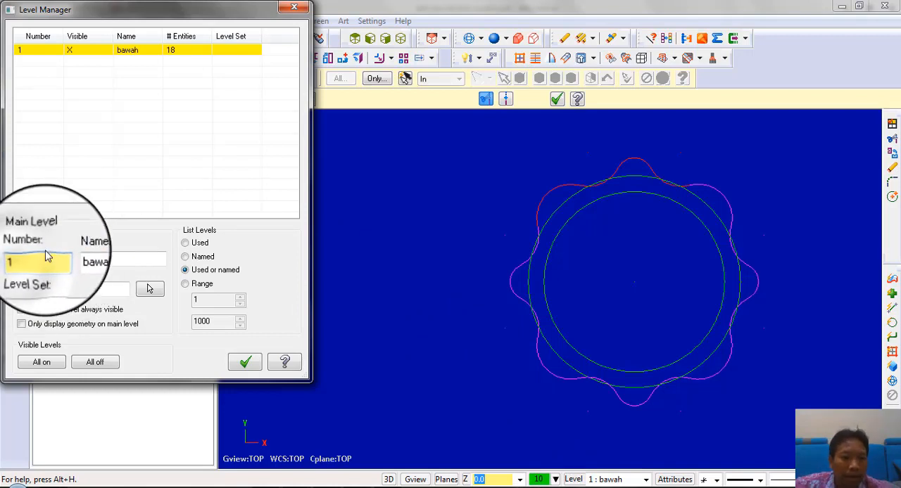
left_click_drag(47, 255, 2, 256)
type("2")
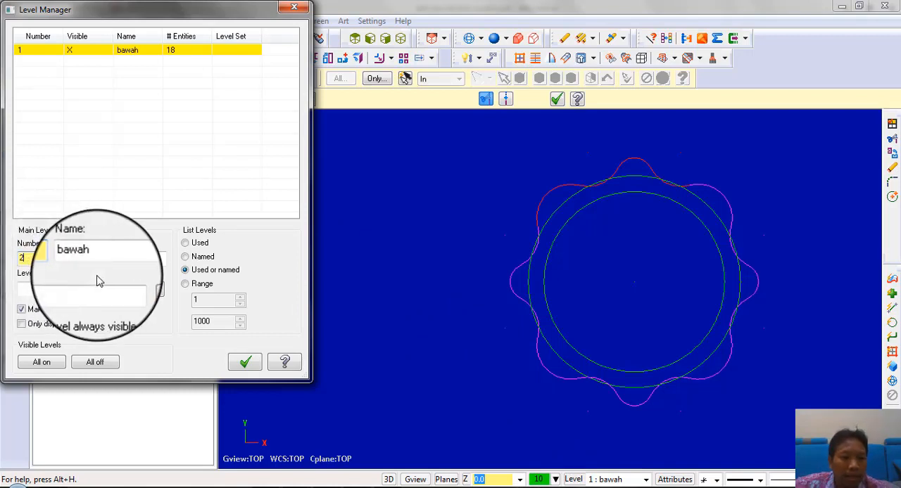
left_click(119, 263)
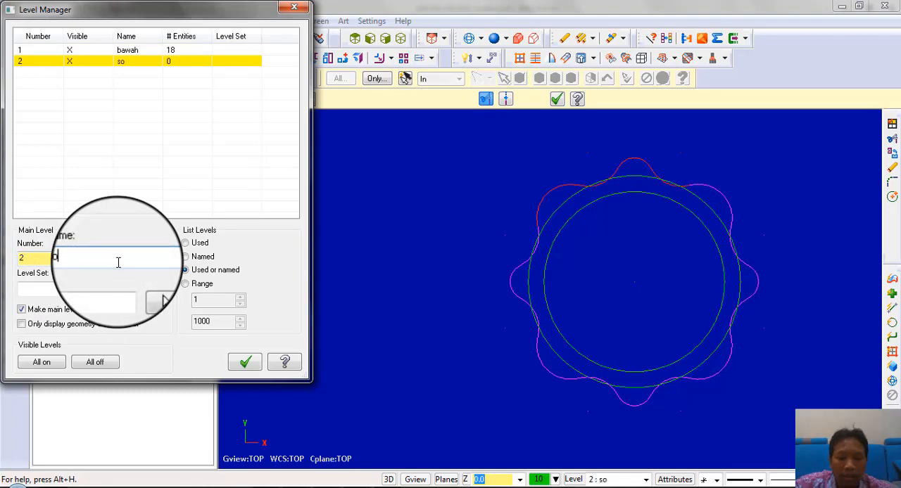
type("solid")
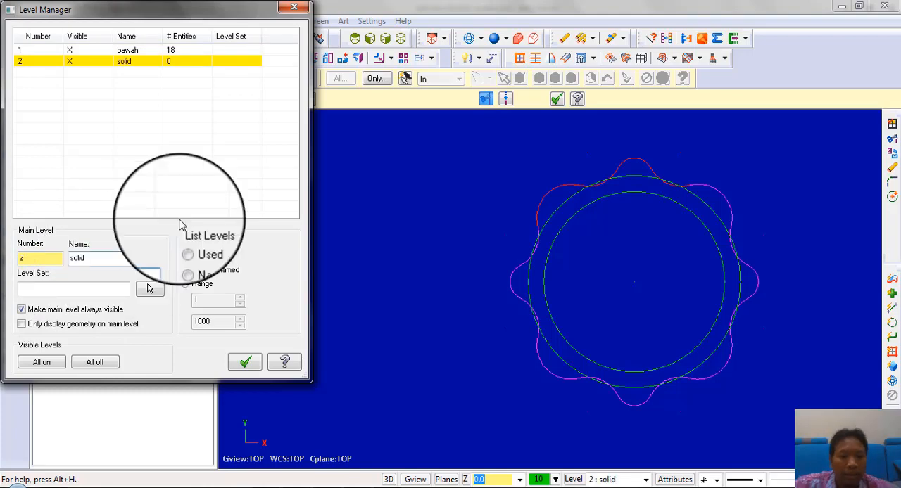
left_click(245, 361)
Extrude the lobed outer contour 2.5 mm as a new body, checking the base thickness in the section view of the Nitro Pro drawing
middle_click_drag(690, 217, 649, 180)
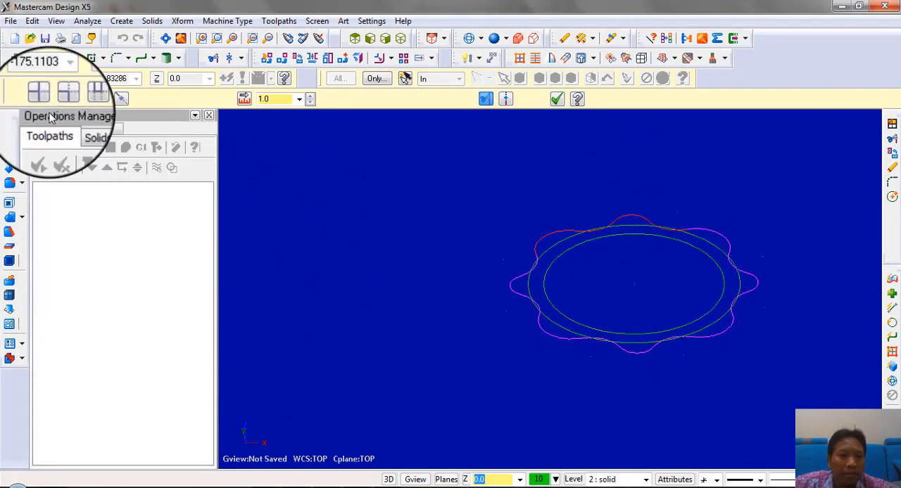
left_click(10, 125)
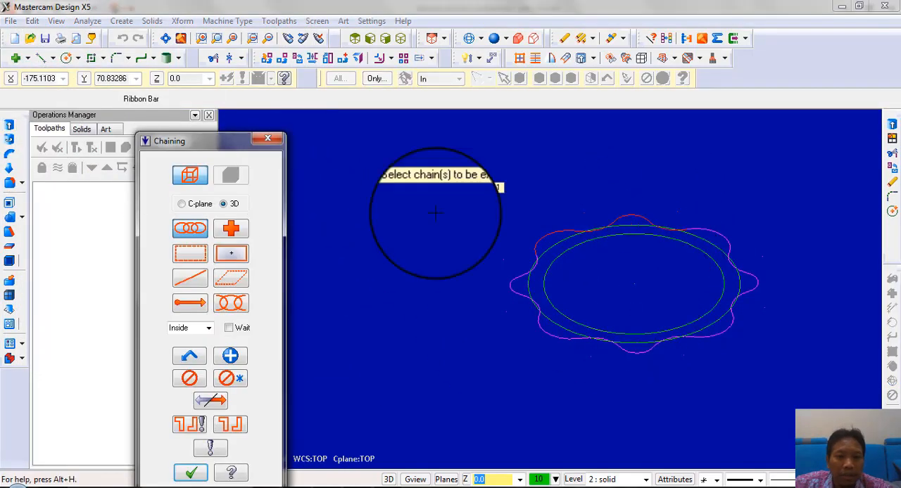
left_click(555, 343)
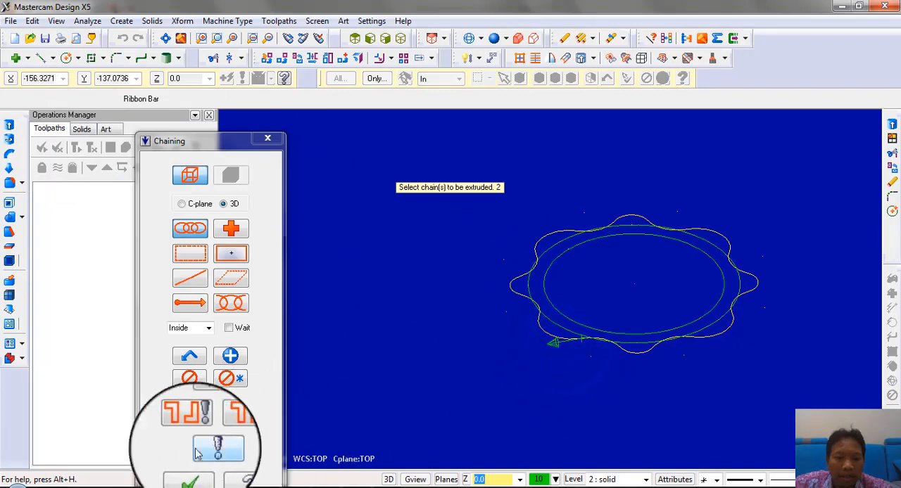
left_click(190, 472)
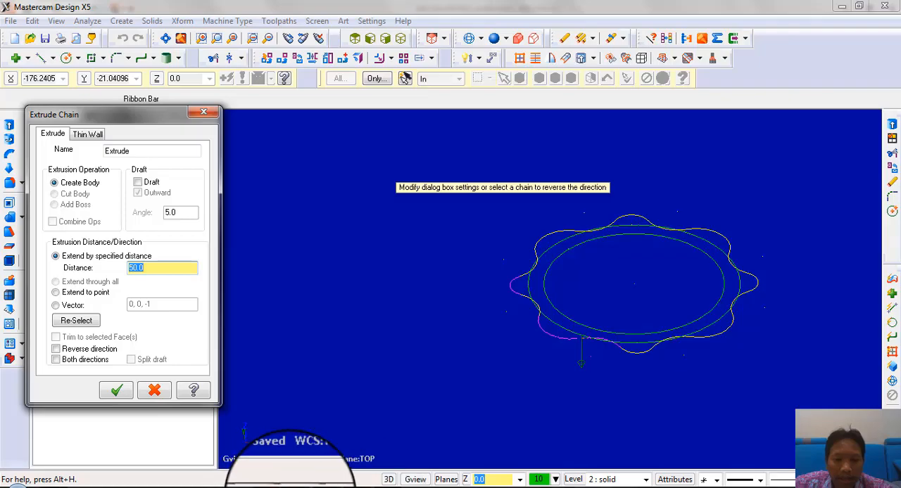
left_click(294, 487)
scroll(535, 330, "down", 1)
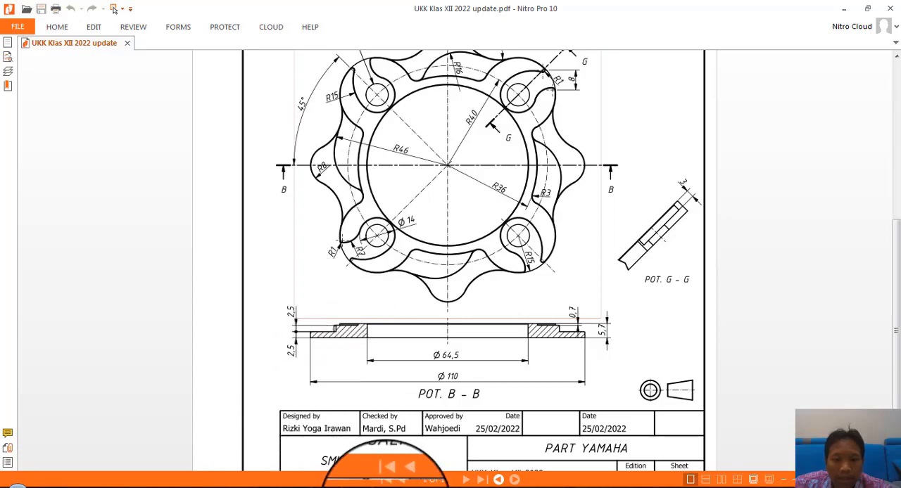
left_click(387, 486)
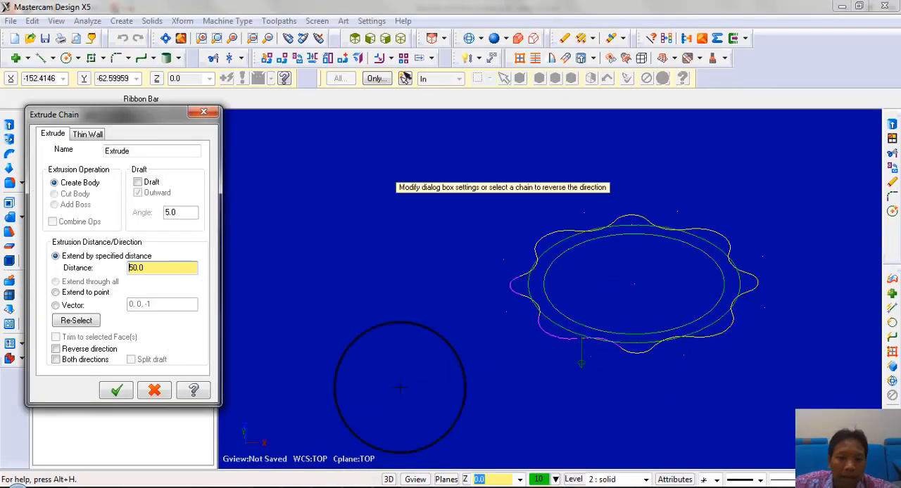
double_click(155, 268)
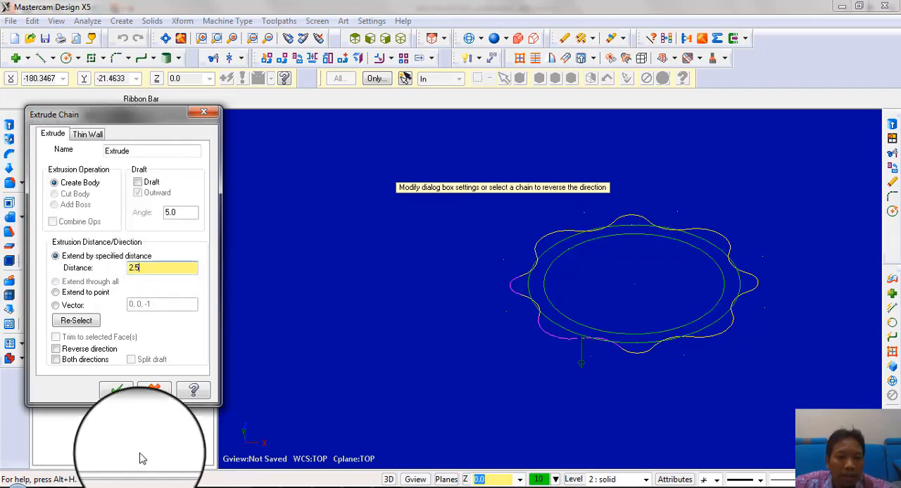
left_click(116, 389)
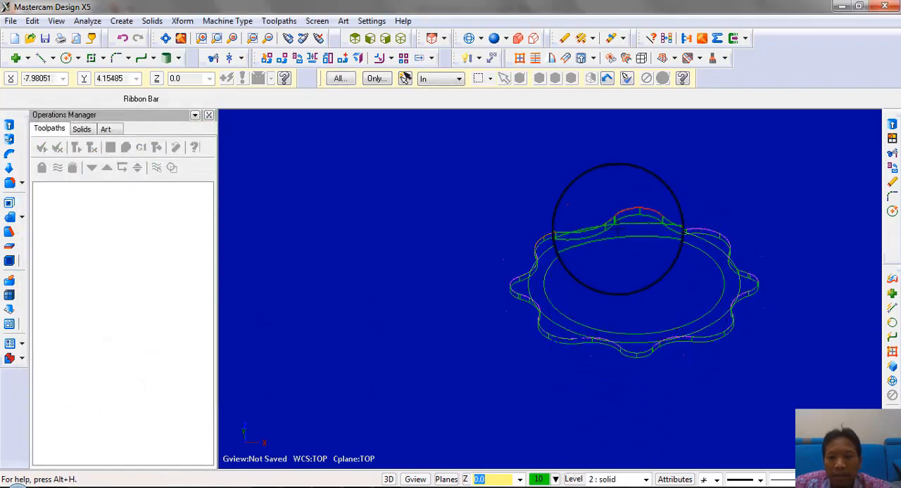
Shade the extruded solid, inspect it from an angle and return to the top view
left_click(494, 38)
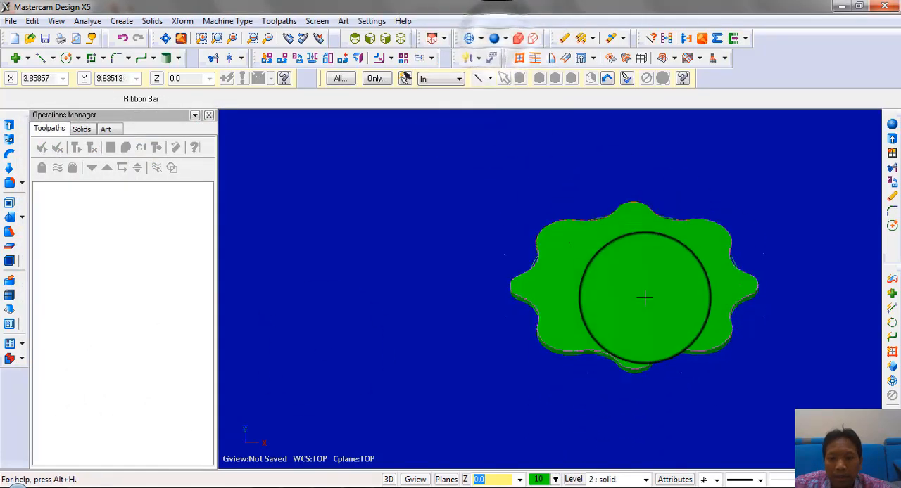
mouse_move(645, 297)
middle_mouse_down()
mouse_move(734, 302)
mouse_move(701, 227)
mouse_move(690, 255)
mouse_move(510, 241)
middle_mouse_up()
right_click(423, 191)
left_click(514, 301)
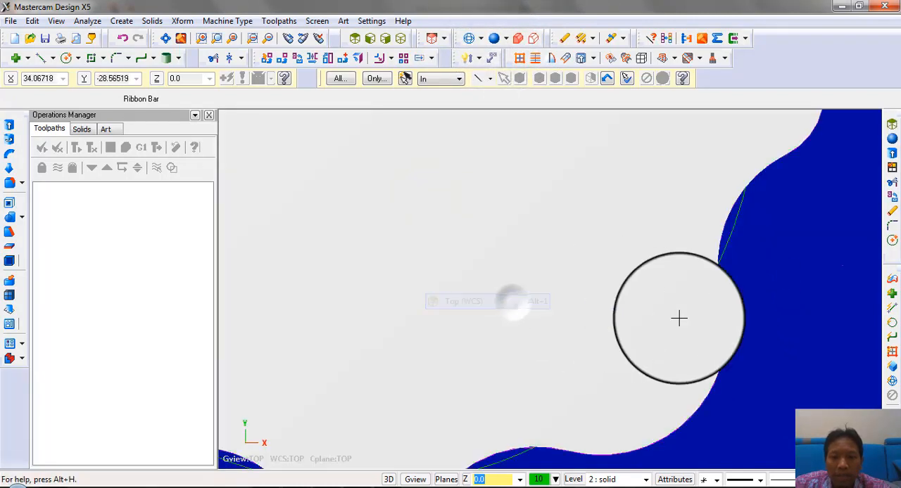
scroll(680, 338, "down", 5)
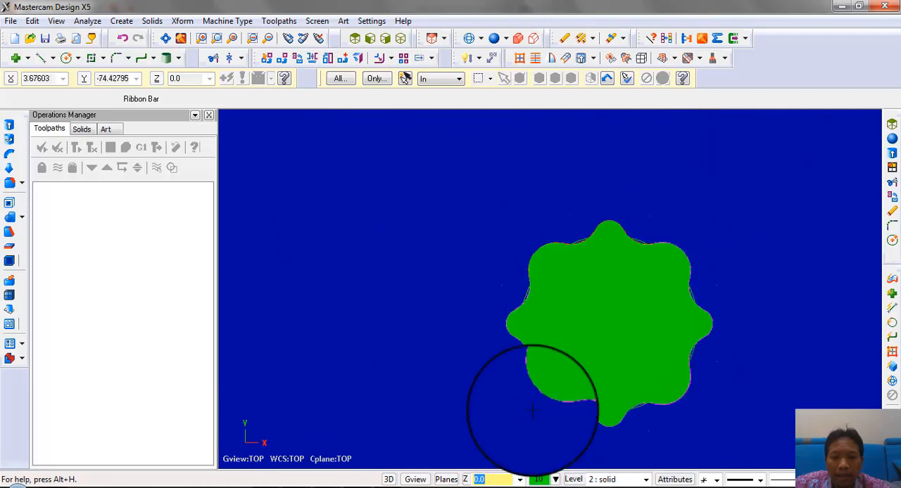
Hide the solid level and create level 3 named "atas" as the main level, keeping the "bawah" geometry visible
left_click(573, 479)
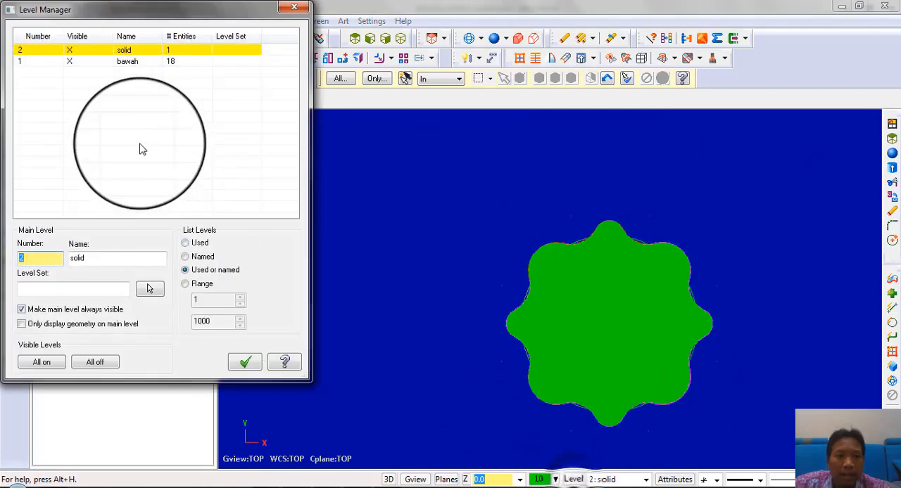
left_click(54, 61)
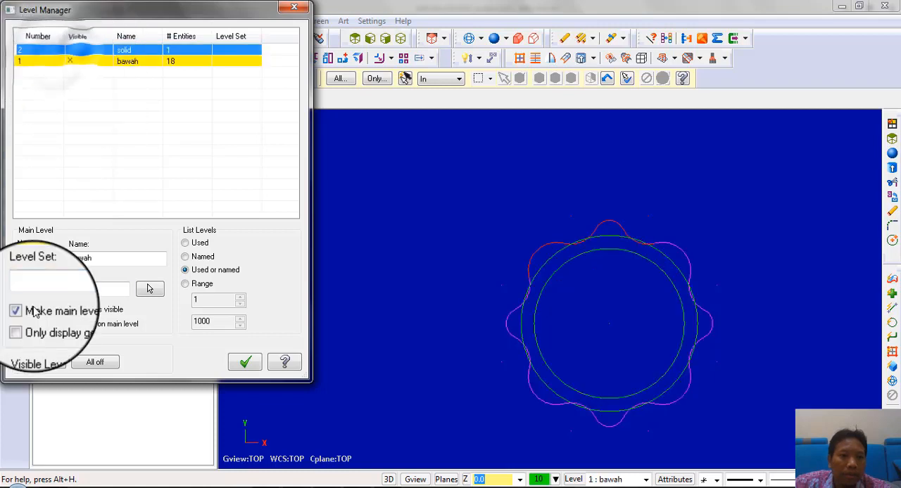
double_click(33, 259)
type("3")
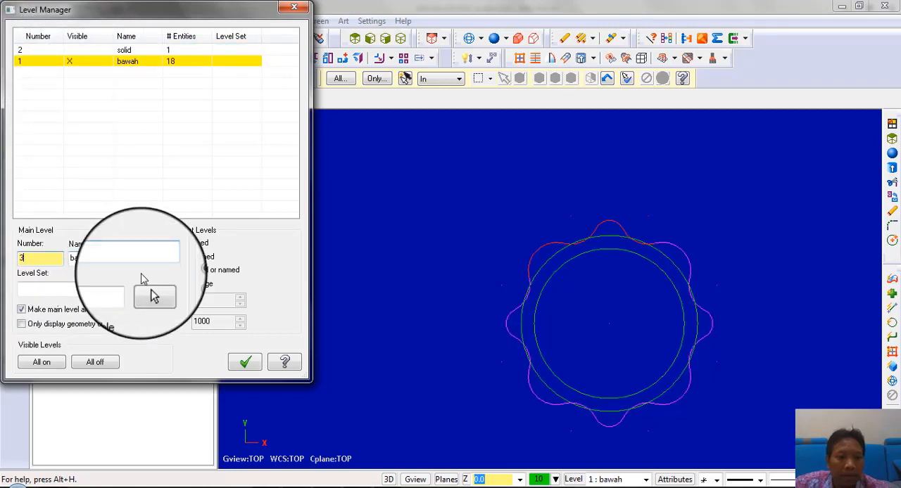
left_click(135, 263)
type("atas")
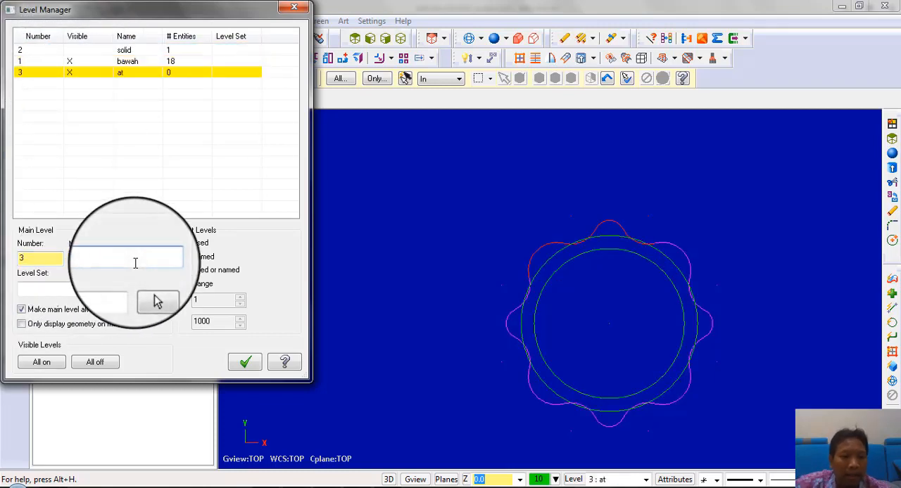
left_click(246, 362)
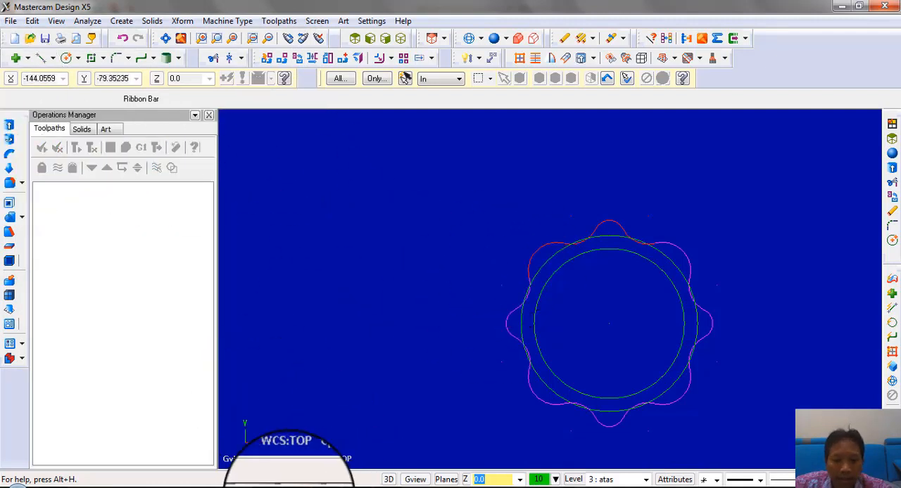
Draw a 36 mm radius circle centred on the flange's origin, checking the radii in the Nitro Pro drawing
left_click(302, 487)
scroll(436, 315, "up", 7)
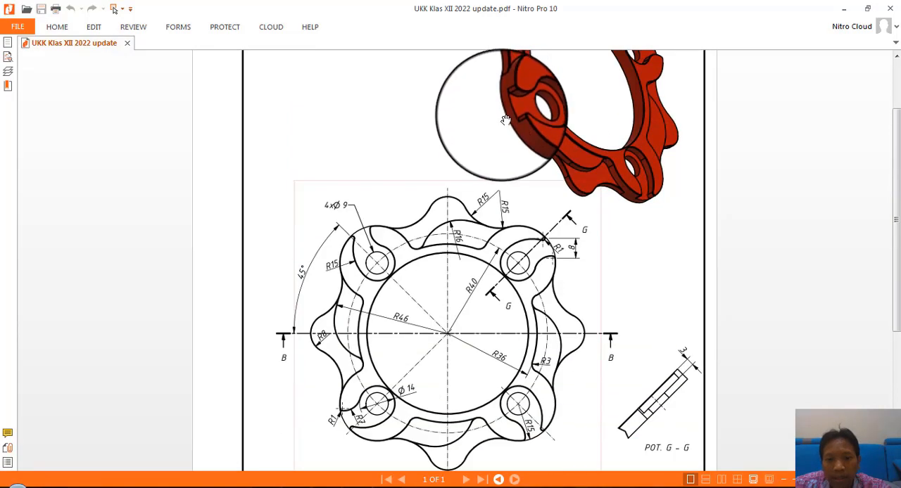
scroll(493, 282, "down", 1)
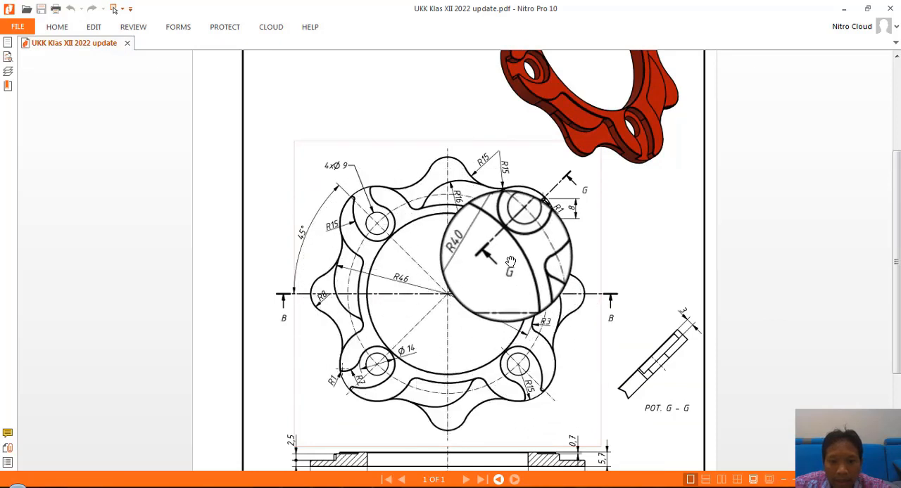
scroll(511, 262, "down", 1)
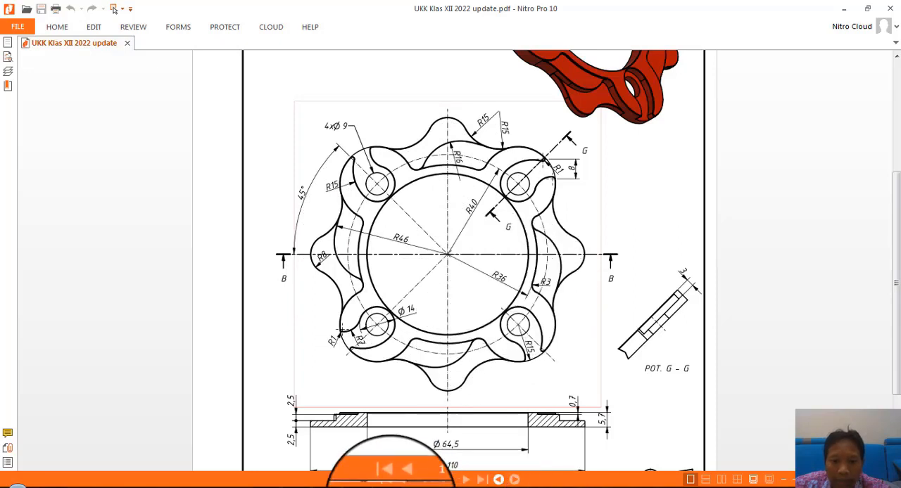
left_click(391, 487)
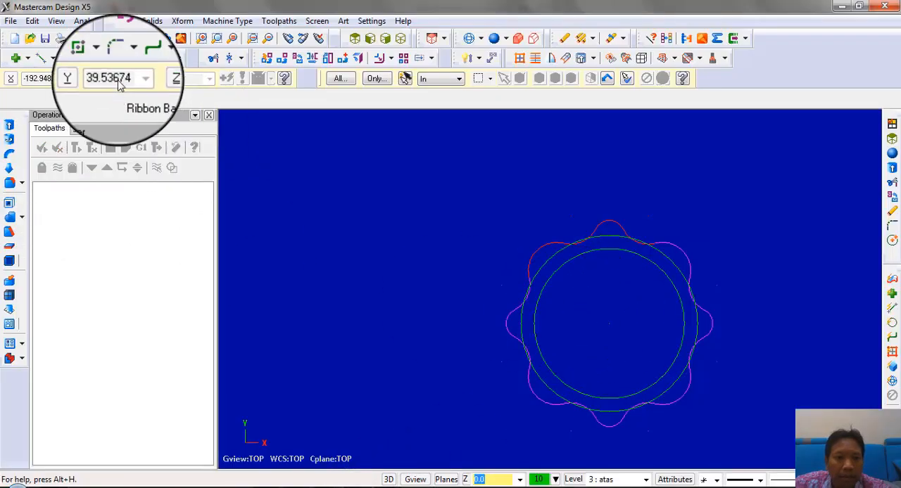
left_click(66, 58)
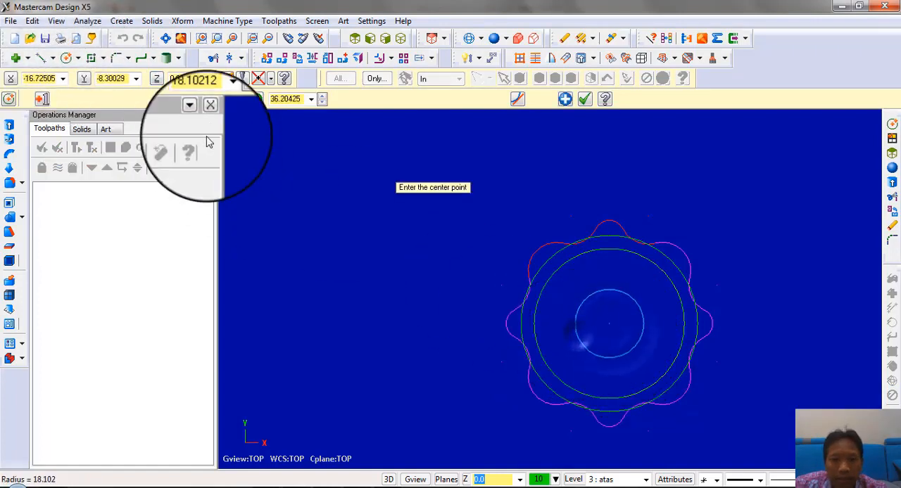
double_click(203, 98)
type("36")
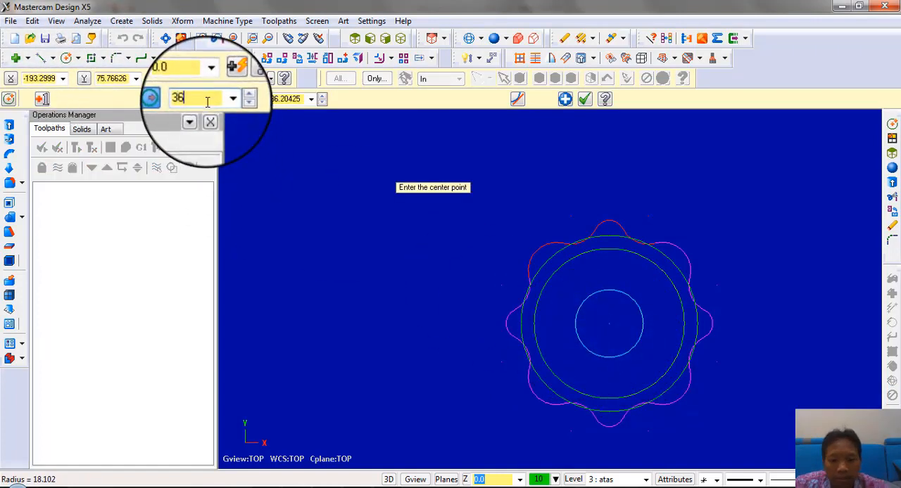
key("Return")
left_click(609, 323)
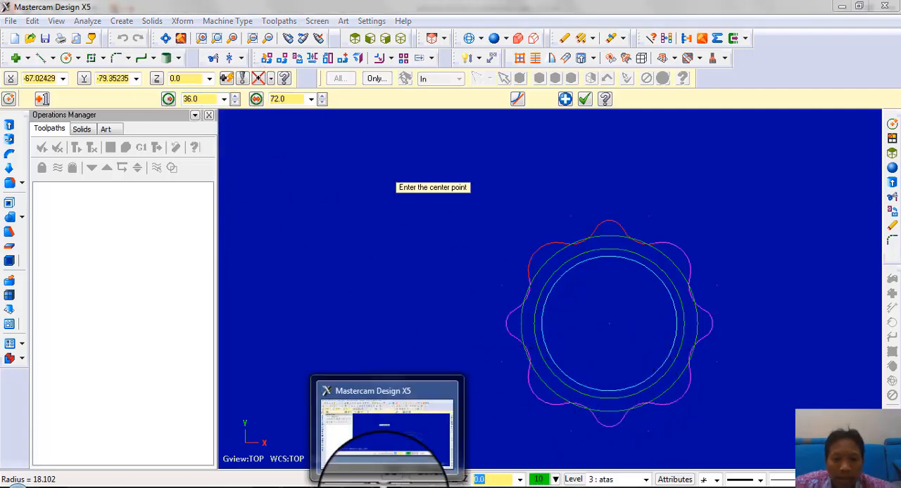
Draw 15 mm radius circles at the centres of the upper-left and upper-right lobes, consulting the Nitro Pro drawing for the radius
left_click(373, 484)
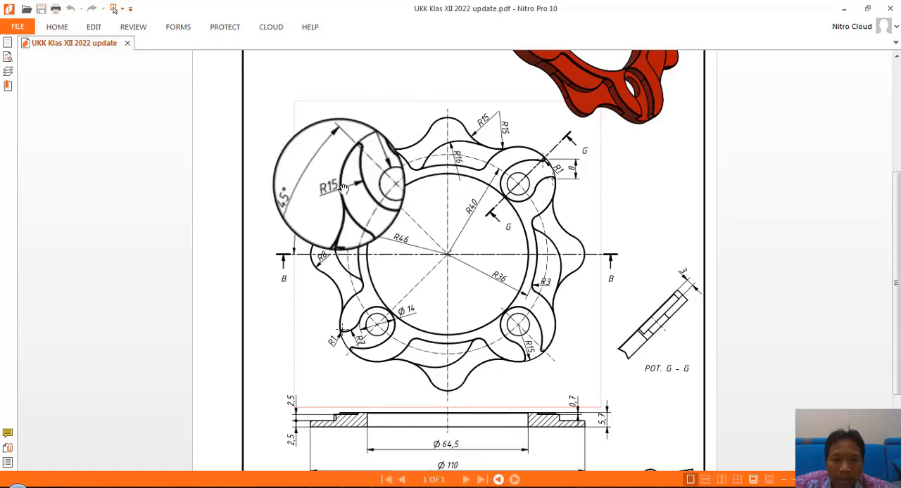
left_click(390, 487)
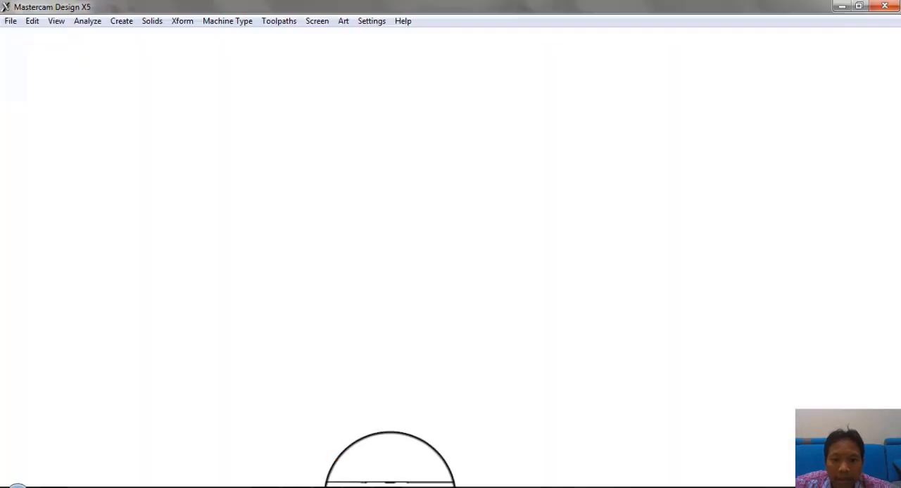
scroll(502, 208, "up", 1)
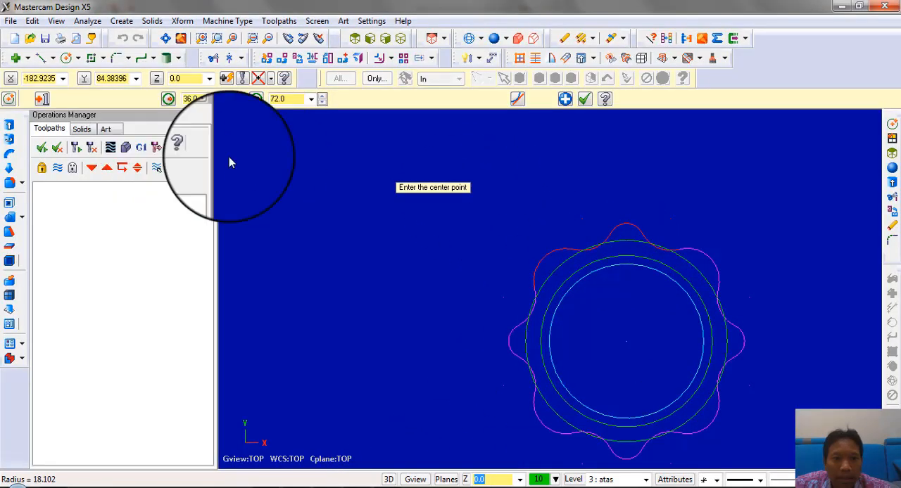
scroll(566, 273, "up", 2)
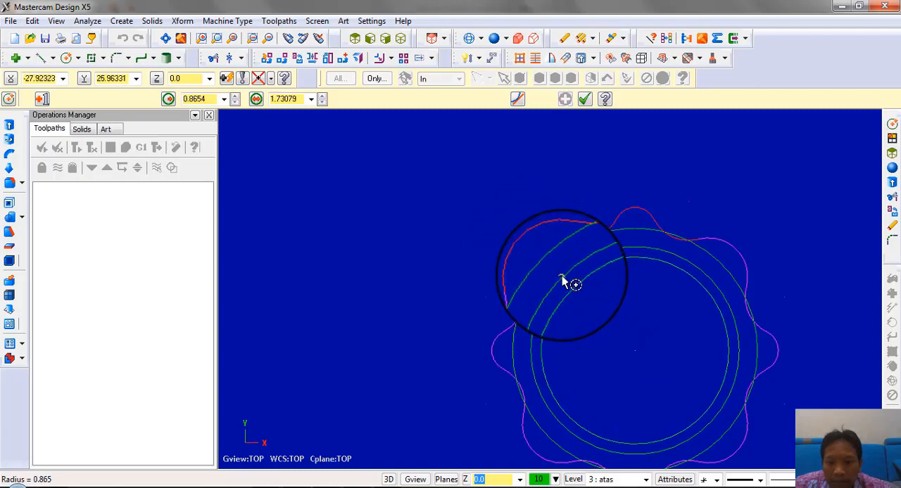
left_click(574, 243)
scroll(421, 130, "down", 1)
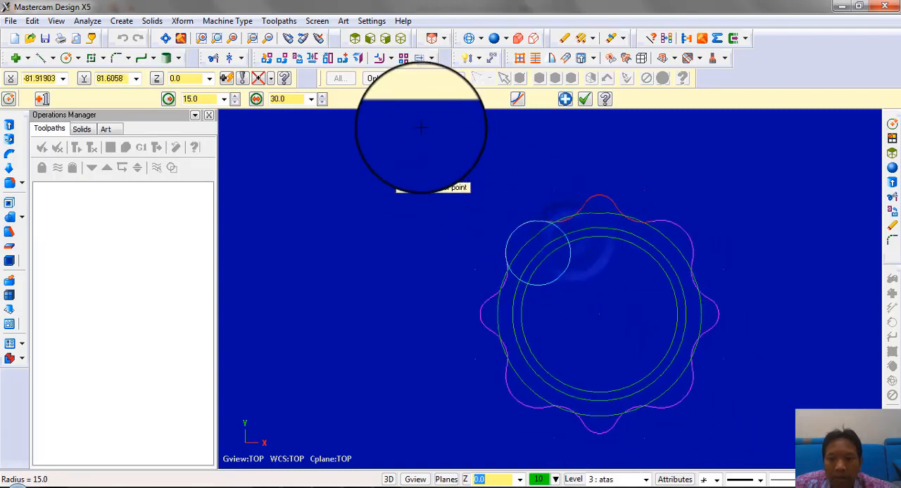
left_click(392, 487)
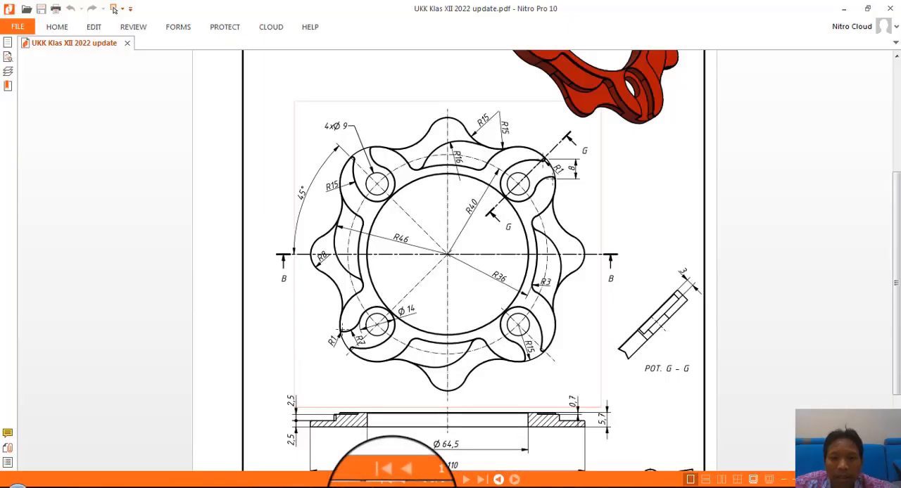
left_click(393, 487)
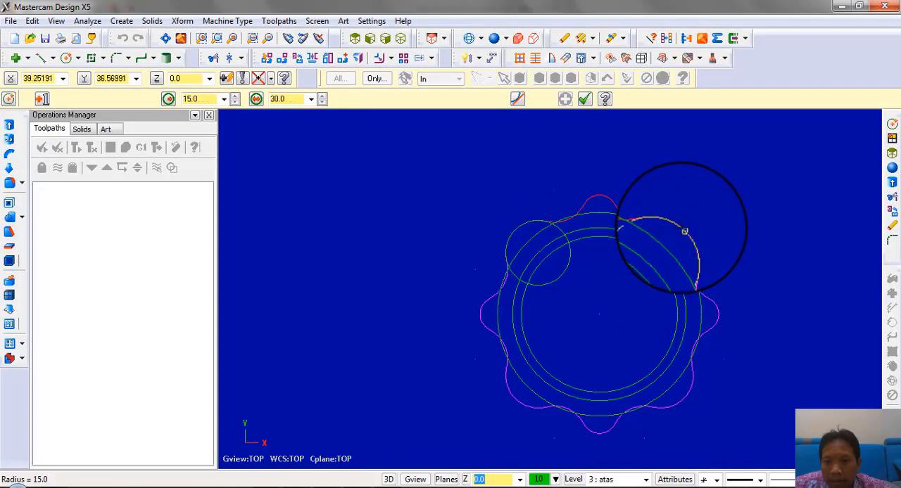
left_click(660, 252)
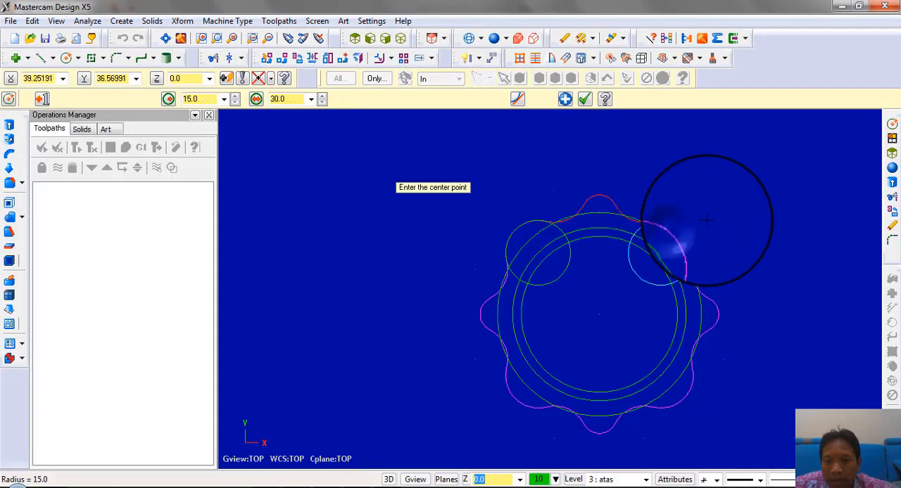
Hide the "bawah" level in the Level Manager, keeping "atas" as the main level
left_click(574, 479)
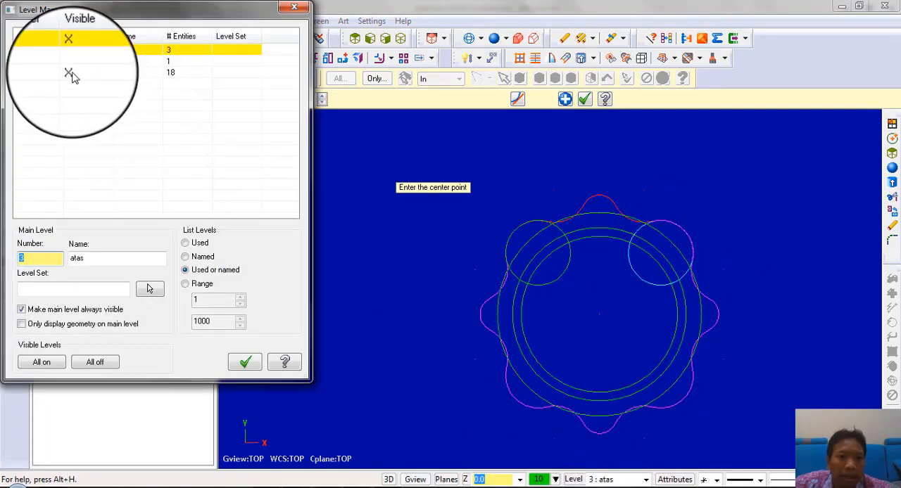
left_click(49, 51)
left_click(81, 74)
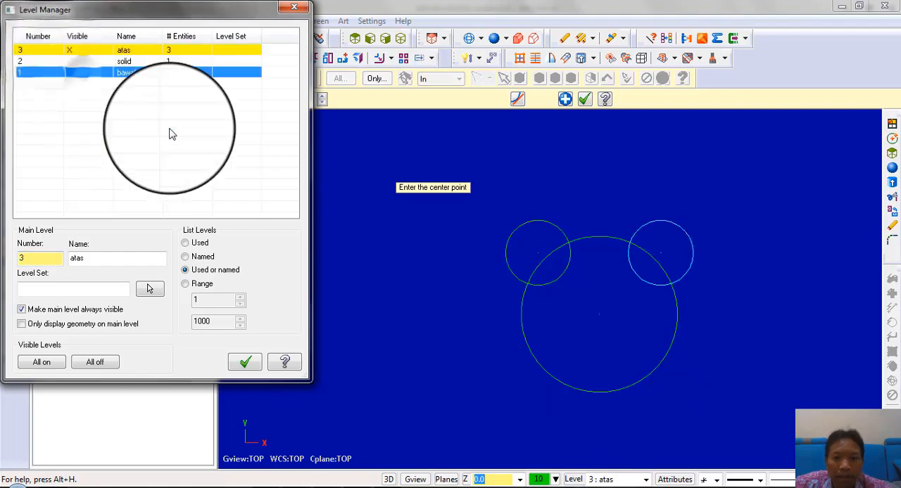
left_click(245, 362)
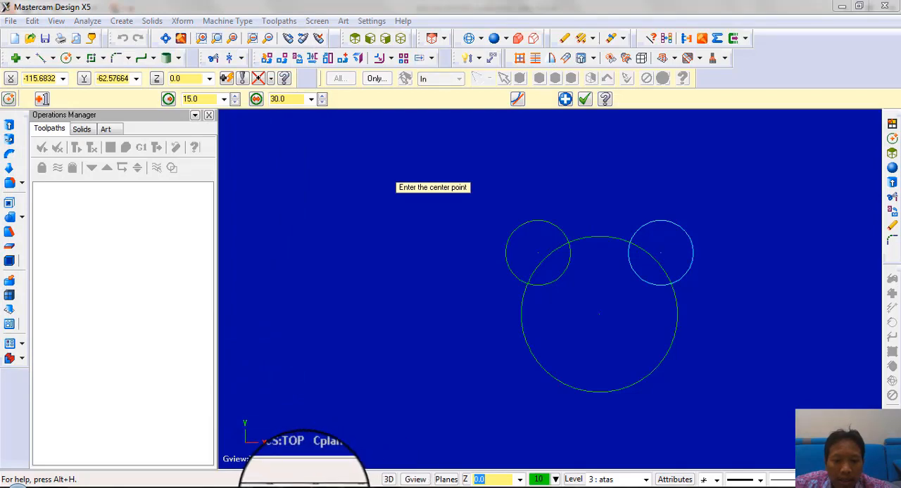
Add 3 mm fillets where the large circle meets the inner upper sides of both lobe circles, consulting the drawing for the radius
left_click(302, 487)
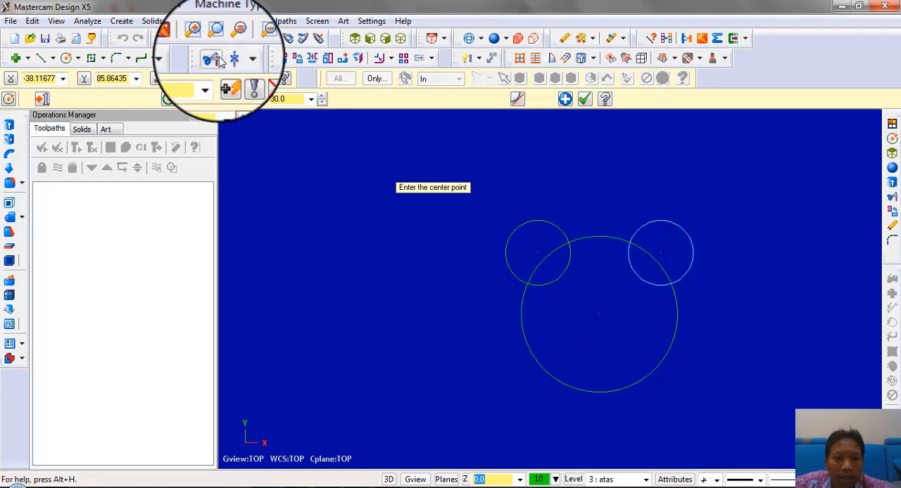
left_click(141, 57)
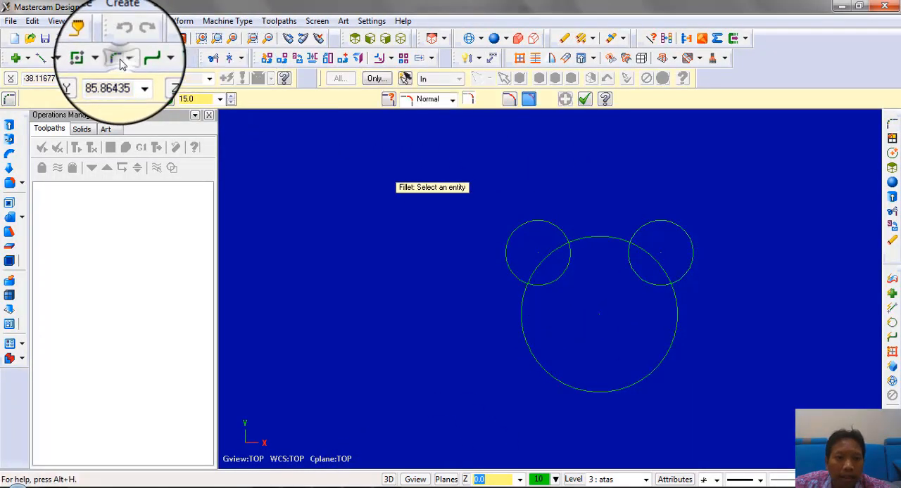
double_click(184, 99)
type("3")
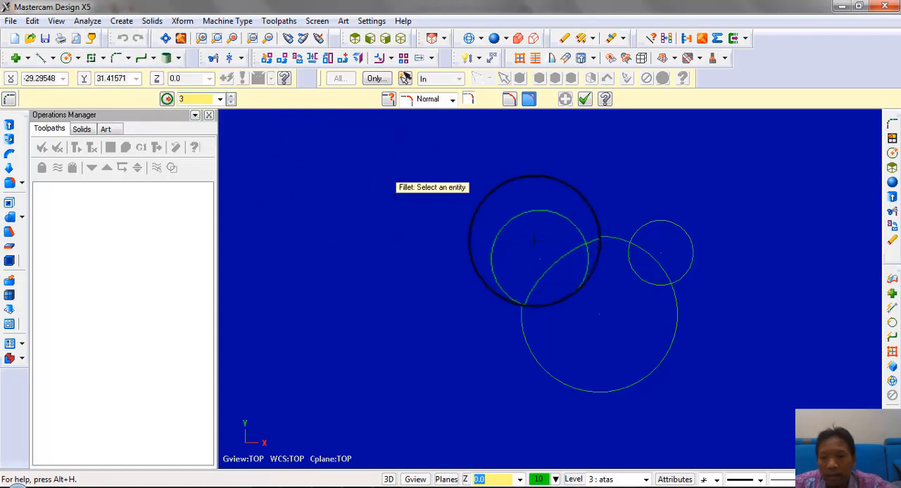
left_click(588, 237)
scroll(634, 218, "up", 3)
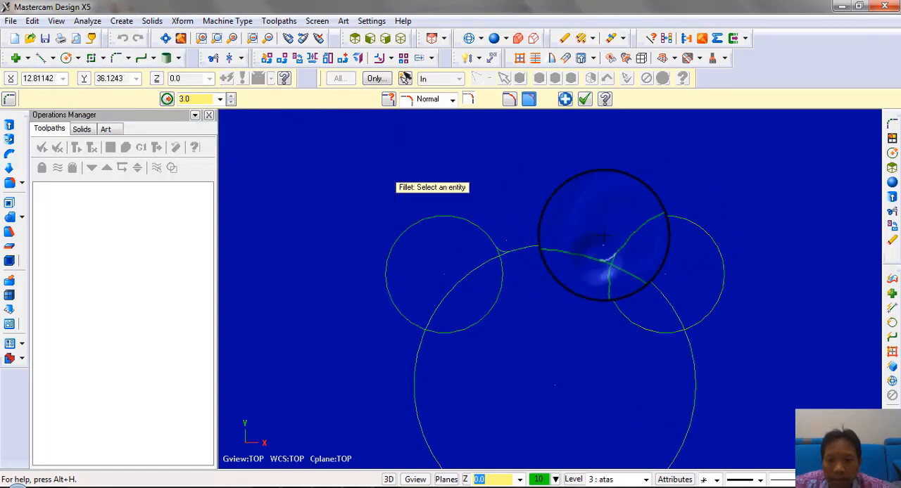
Trim the overlapping segments around the upper-left lobe and both fillets with Divide/Delete, and remove the upper-right lobe circle
scroll(575, 184, "up", 1)
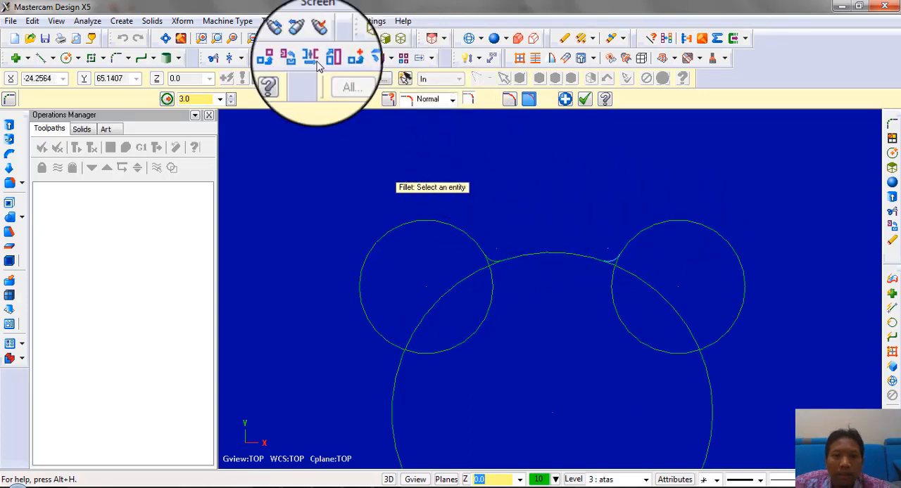
left_click(213, 58)
scroll(468, 280, "up", 2)
scroll(468, 280, "up", 2)
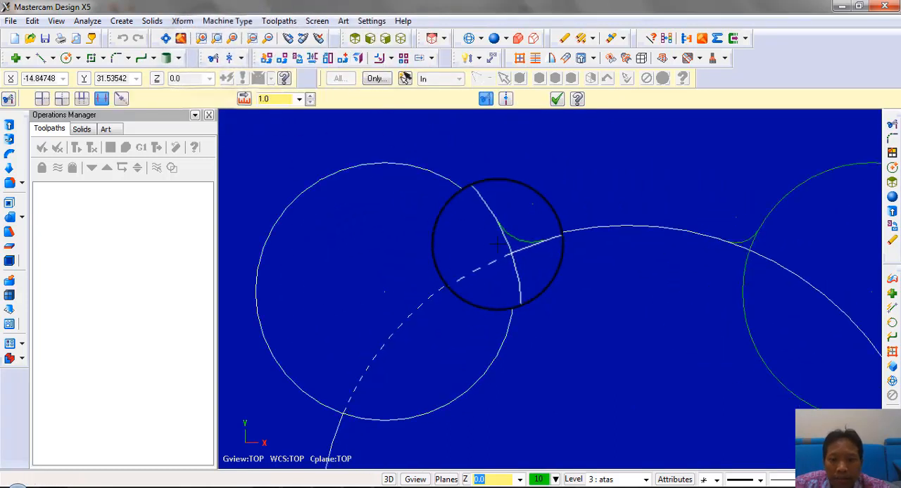
scroll(490, 248, "up", 3)
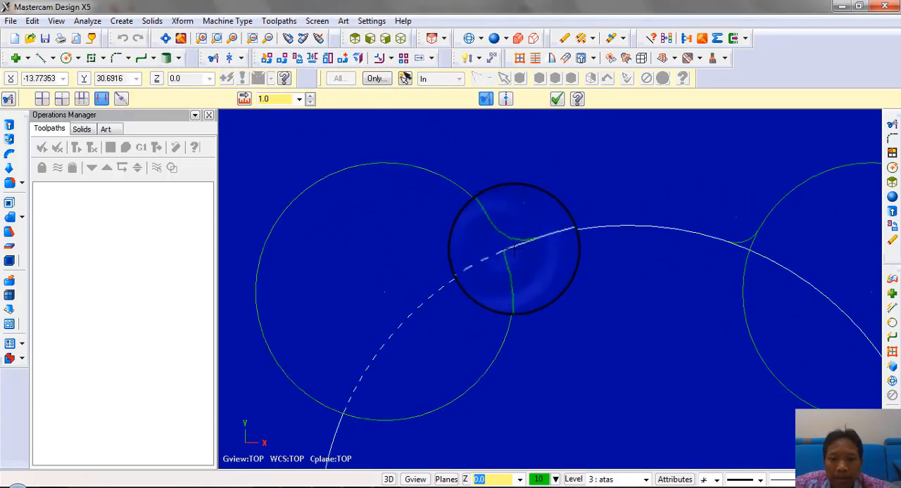
scroll(512, 247, "down", 3)
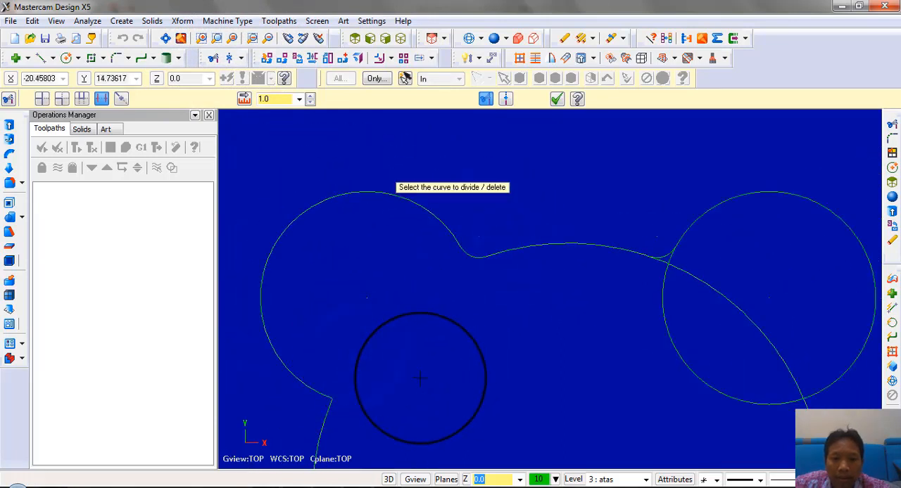
scroll(511, 278, "down", 2)
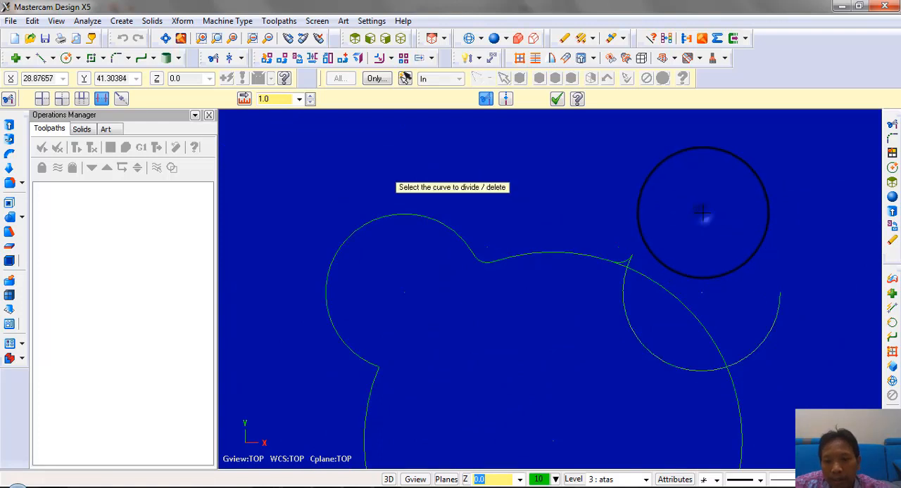
scroll(639, 287, "up", 4)
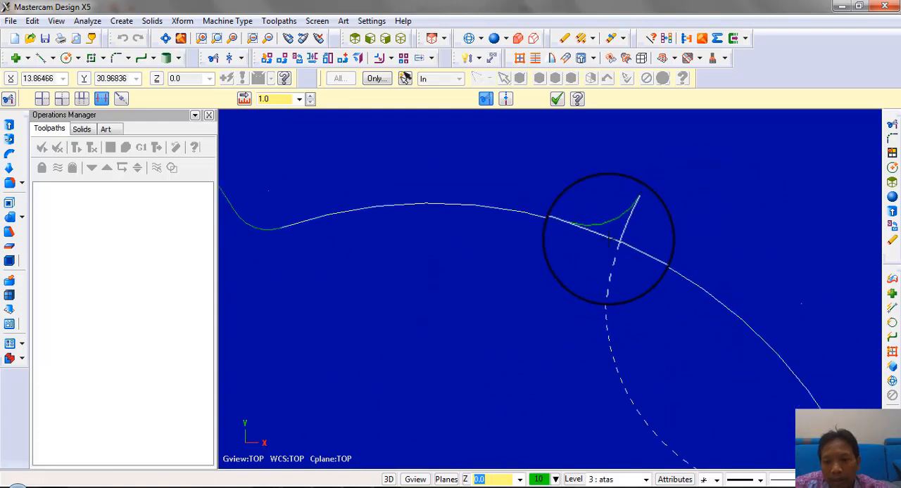
scroll(609, 239, "up", 3)
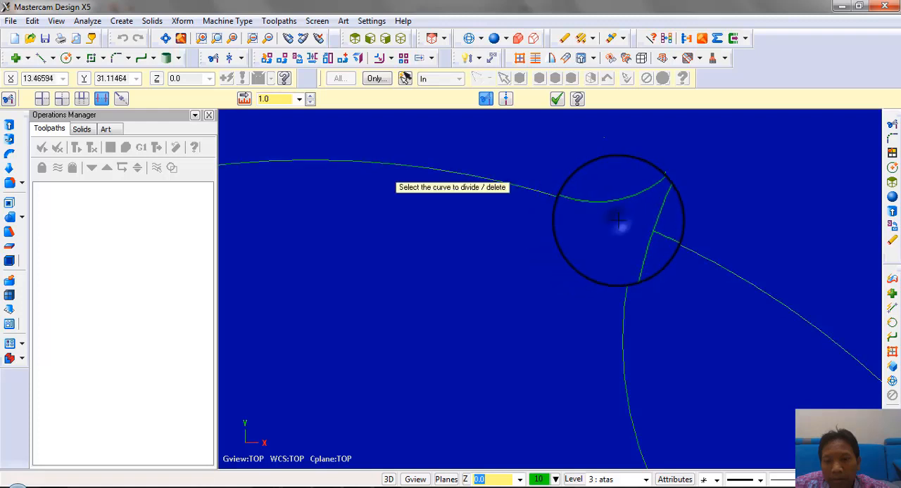
scroll(616, 220, "down", 5)
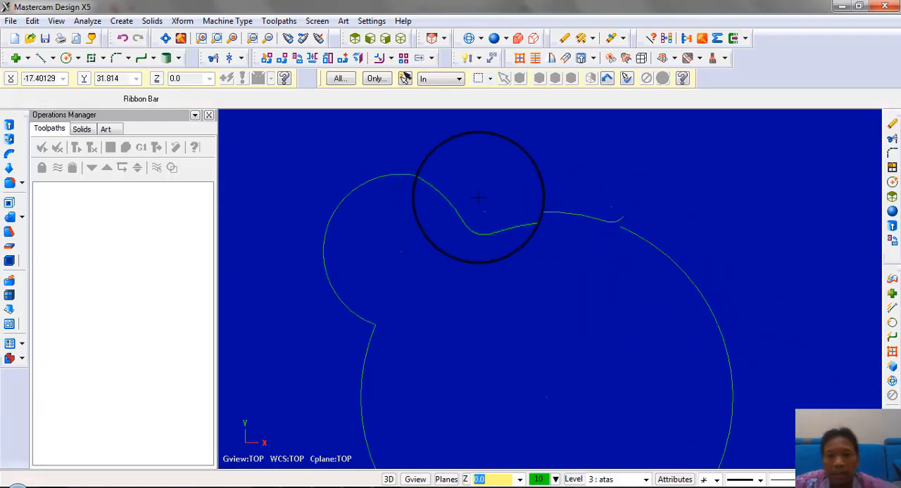
Rotate three copies of the upper-left lobe, fillets and top arc about the origin with 90° between them
scroll(478, 197, "down", 1)
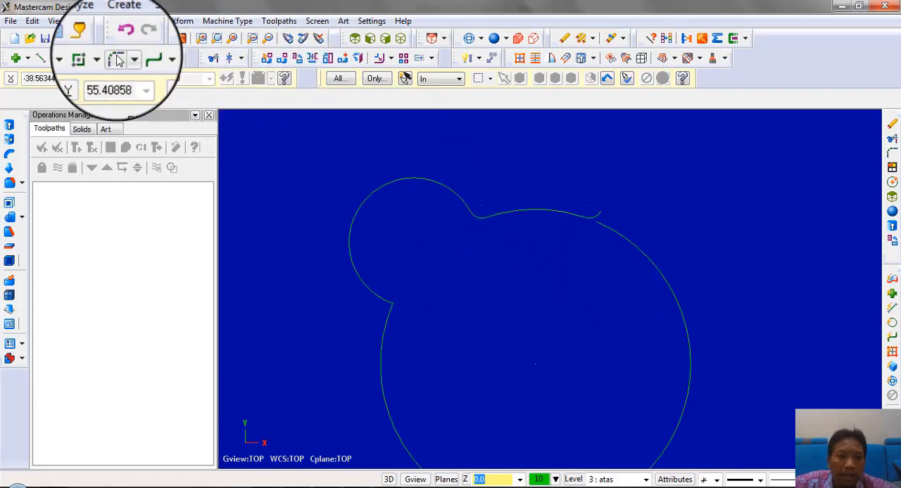
left_click(298, 60)
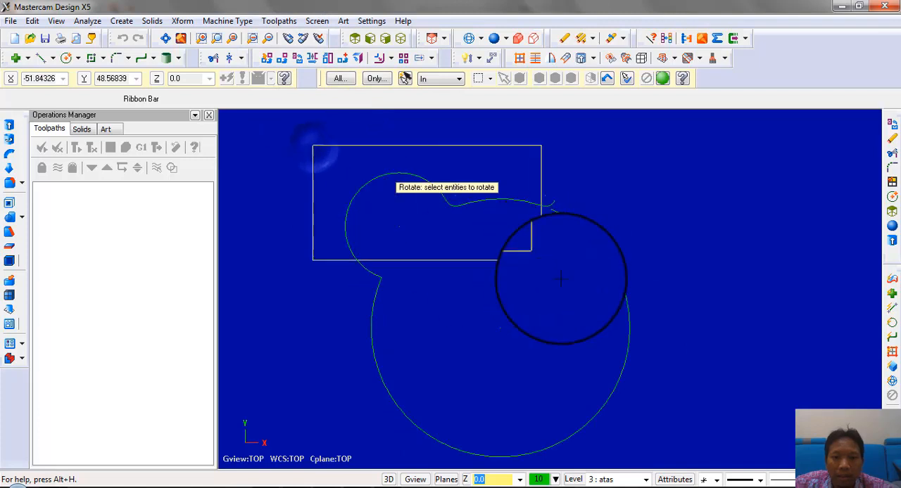
left_click_drag(560, 279, 588, 295)
key("Return")
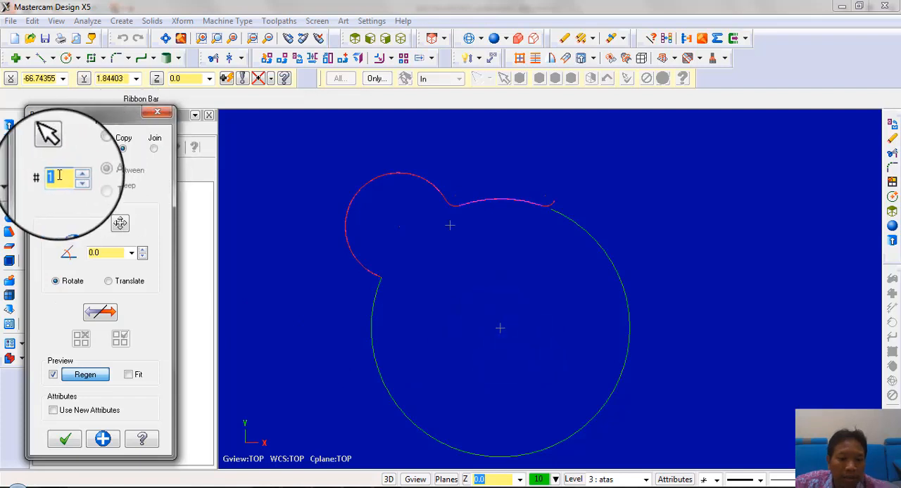
type("3")
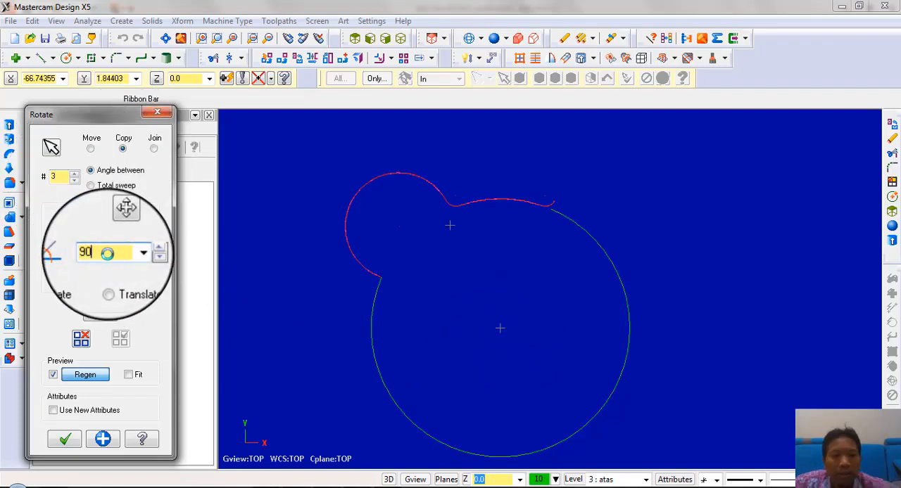
left_click(66, 446)
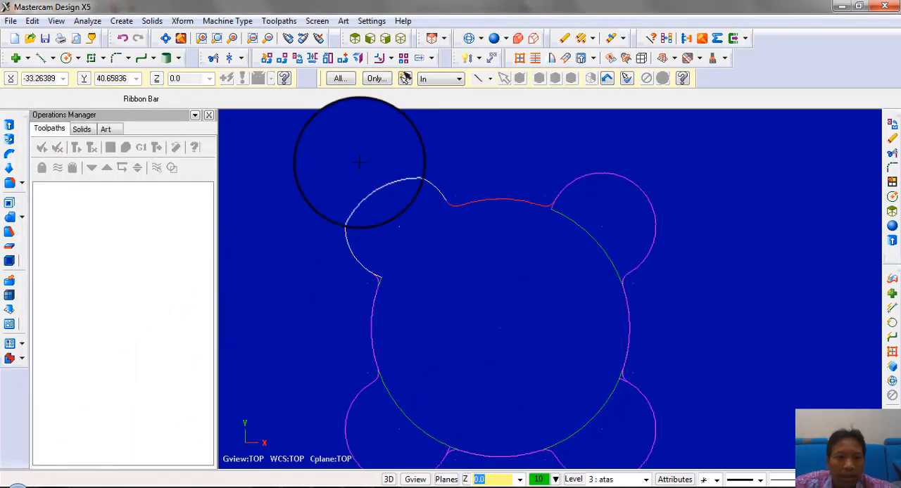
Trim the leftover circle segments beside the fillets of the two upper lobes with Divide/Delete
left_click(213, 57)
scroll(442, 286, "up", 5)
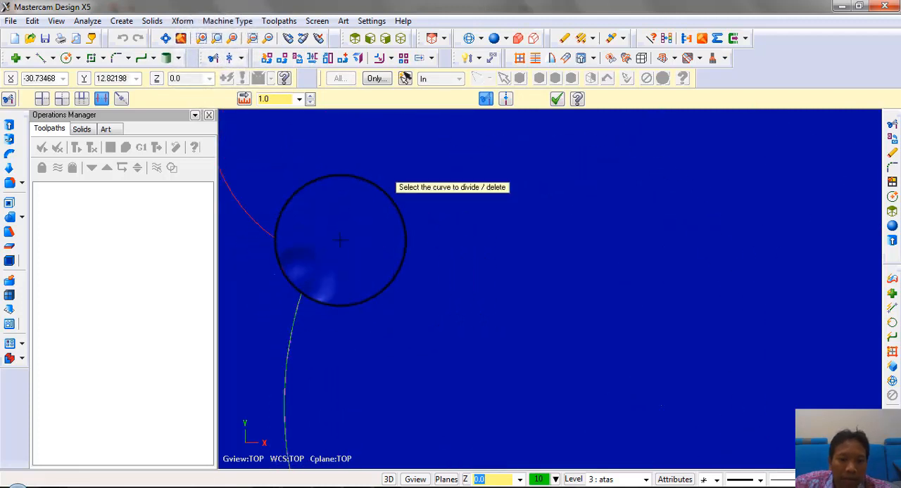
scroll(342, 242, "down", 3)
scroll(600, 162, "up", 1)
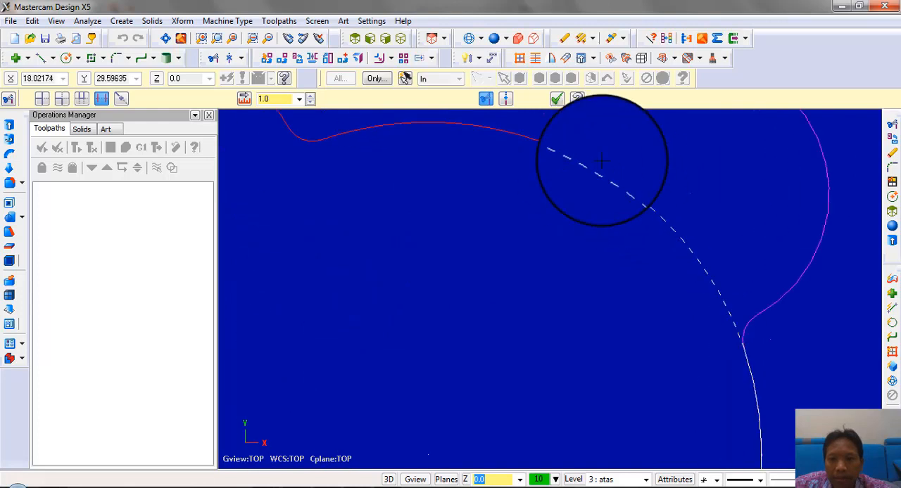
left_click(562, 151)
scroll(541, 155, "down", 5)
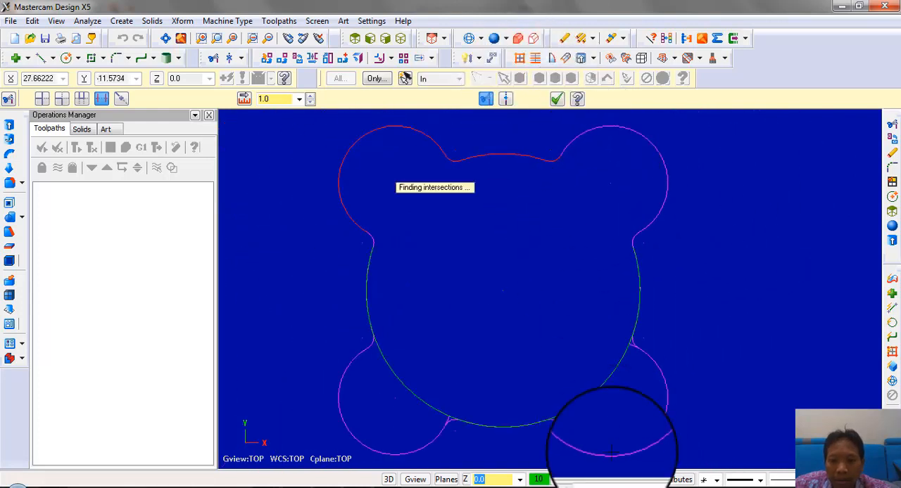
Trim the leftover lobe and large-circle segments beside the fillets of the two lower lobes with Divide/Delete
scroll(612, 451, "up", 2)
scroll(625, 276, "up", 3)
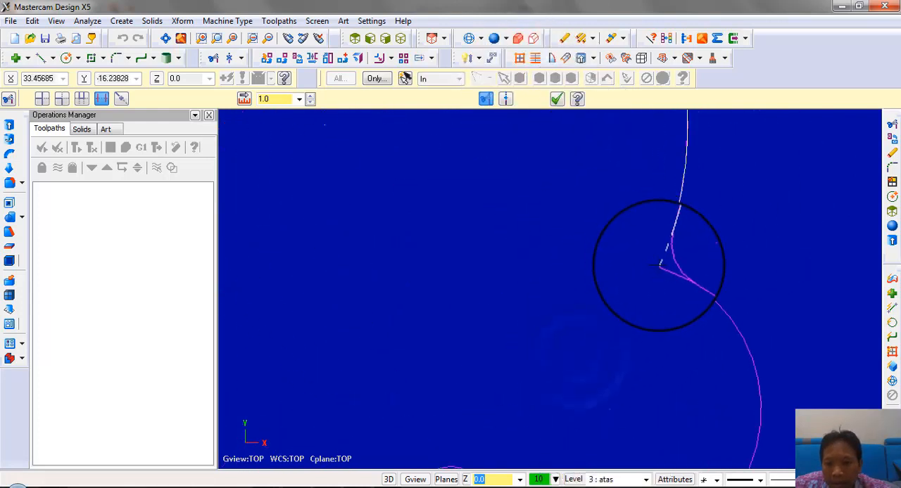
scroll(660, 266, "down", 3)
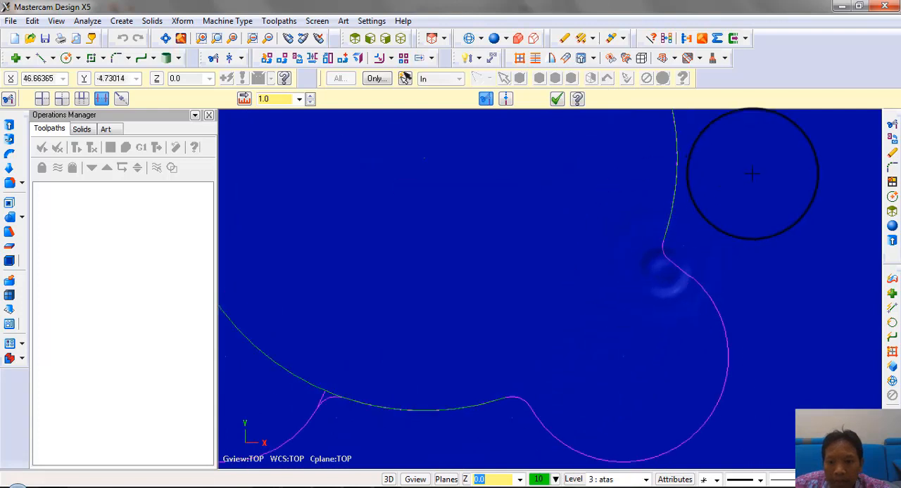
scroll(338, 315, "up", 3)
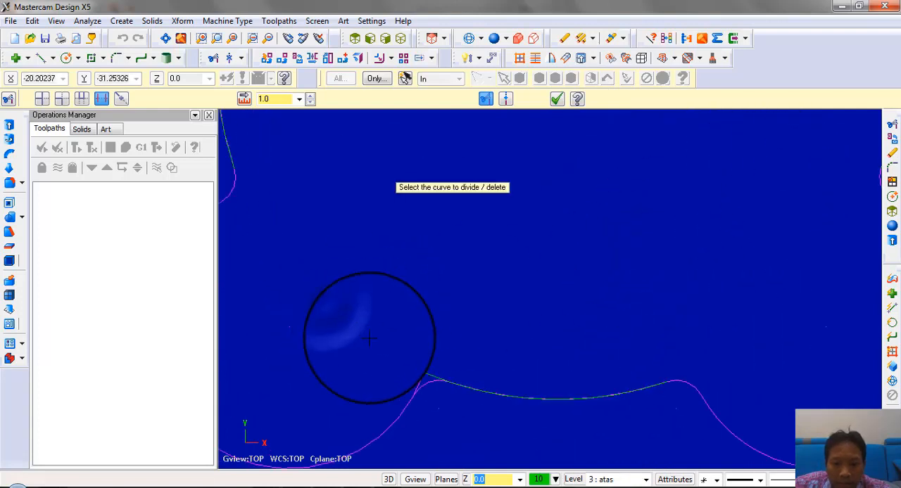
left_click(431, 389)
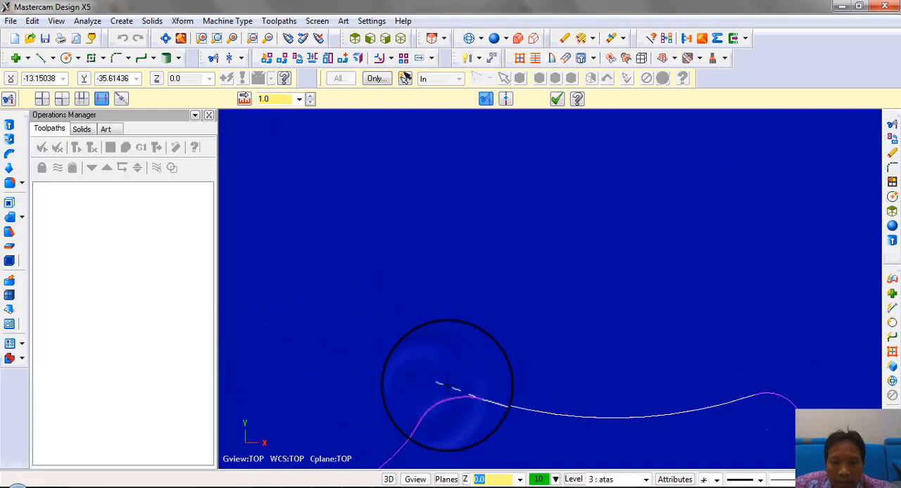
scroll(501, 322, "down", 4)
scroll(527, 328, "up", 1)
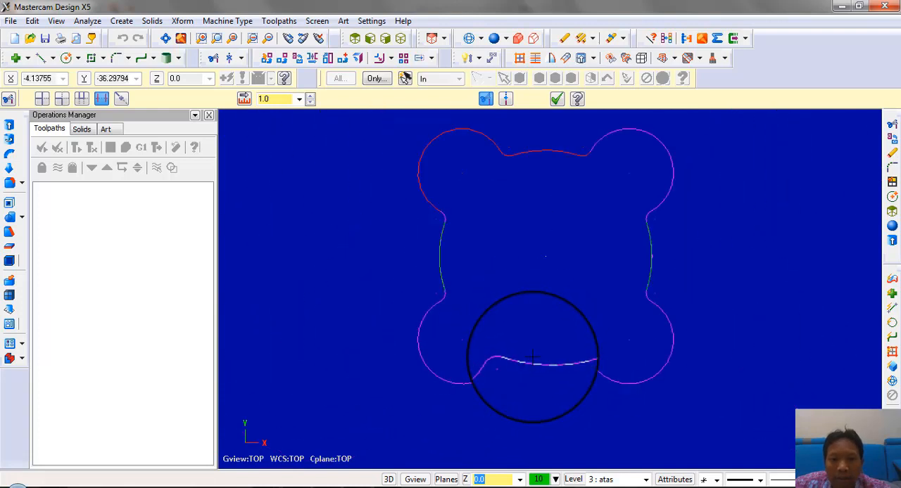
scroll(532, 358, "down", 1)
left_click(532, 360)
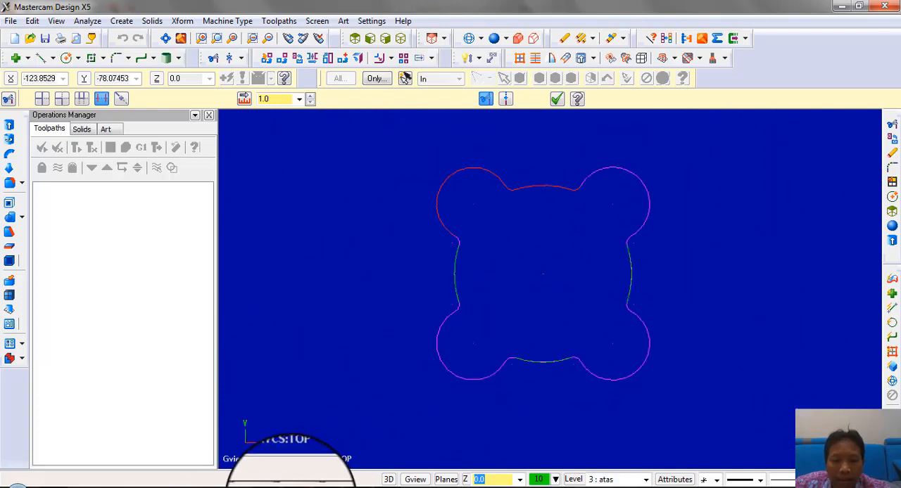
Make "solid" the main level after consulting the drawing, and display the base solid as wireframe together with the upper profile
left_click(292, 486)
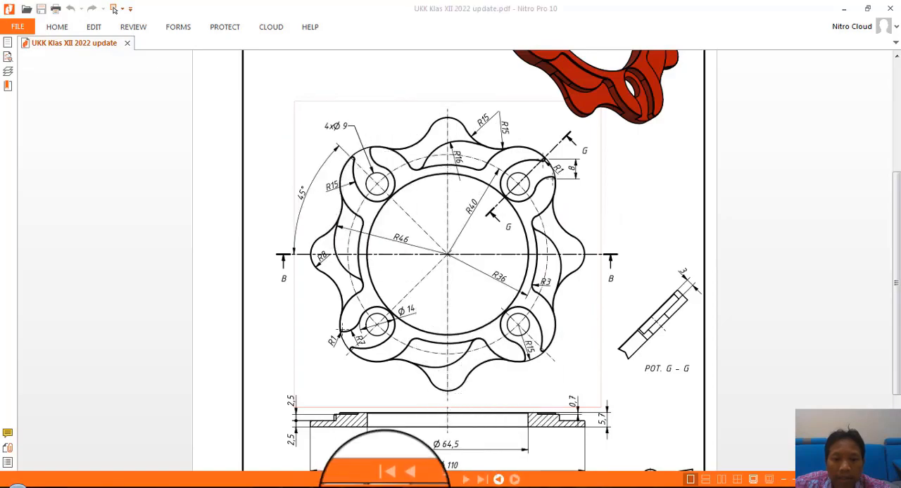
left_click(385, 487)
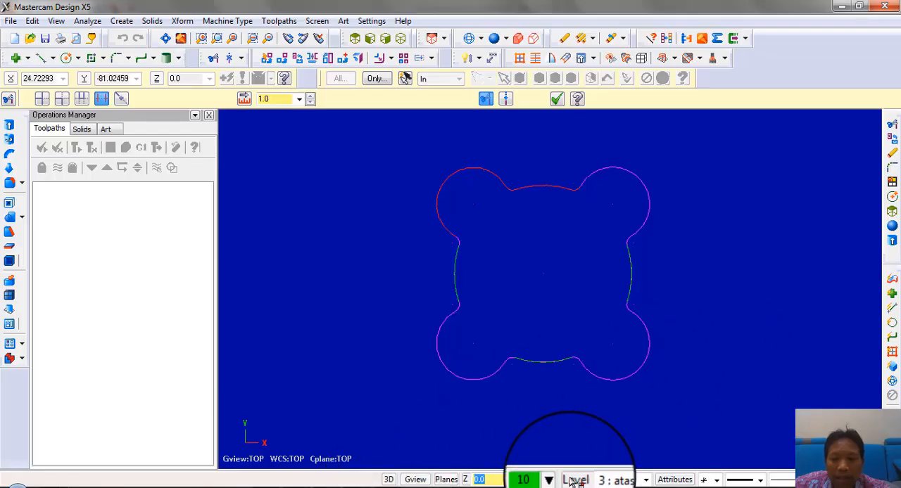
middle_click_drag(560, 254, 565, 218)
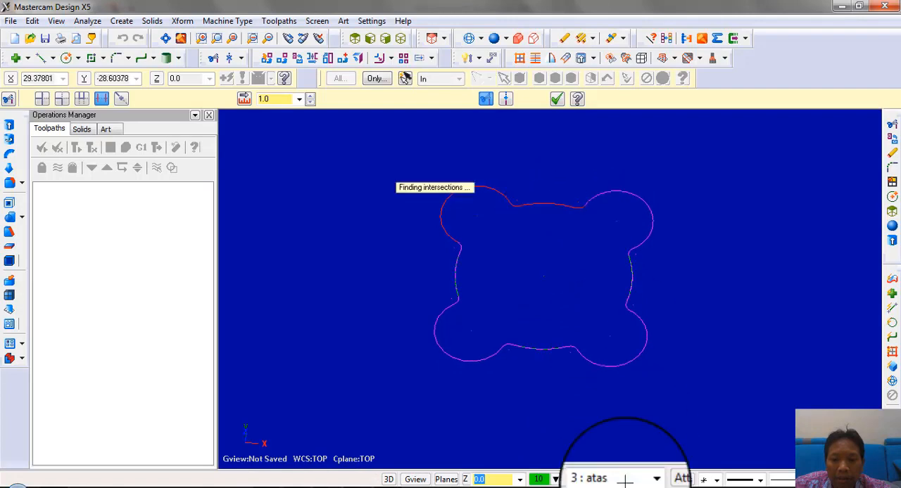
left_click(574, 481)
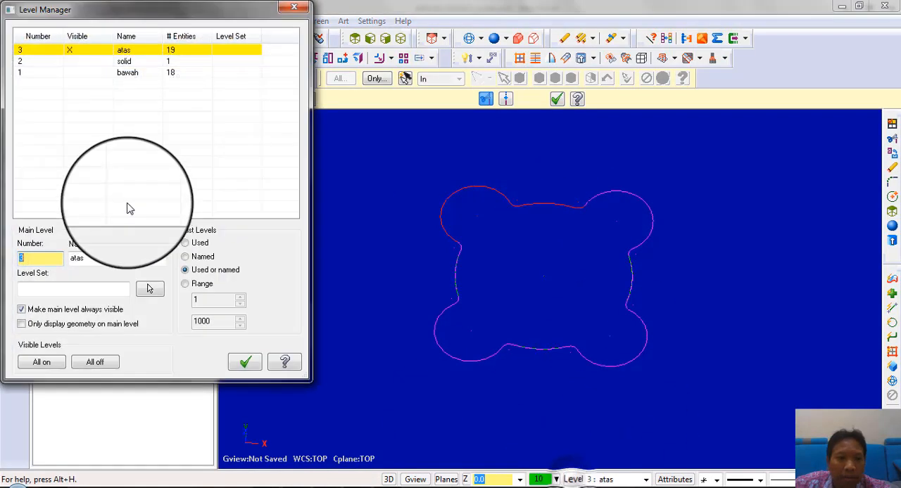
left_click(49, 62)
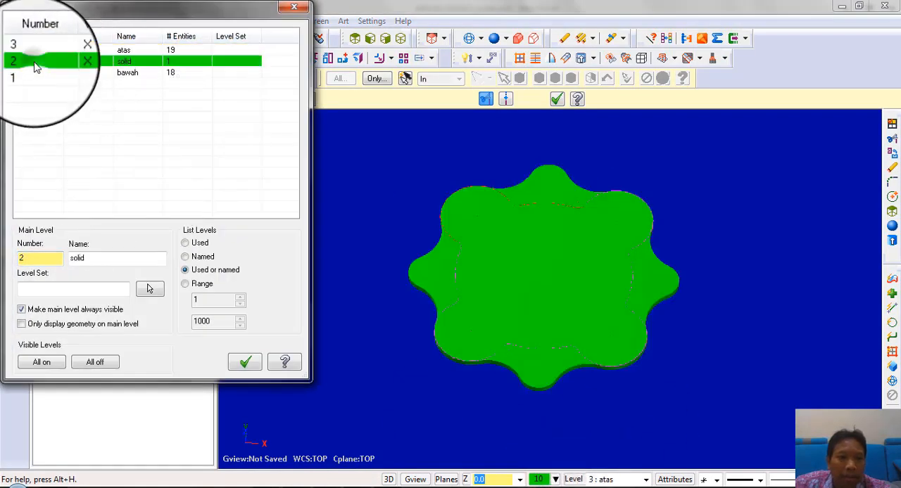
left_click(240, 366)
left_click(468, 38)
mouse_move(529, 216)
middle_mouse_down()
mouse_move(528, 185)
mouse_move(520, 206)
middle_mouse_up()
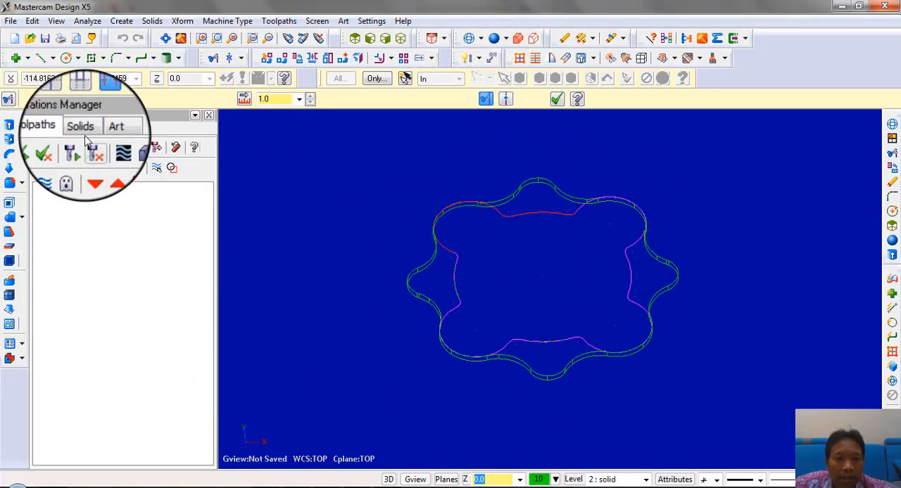
left_click(9, 124)
left_click(461, 295)
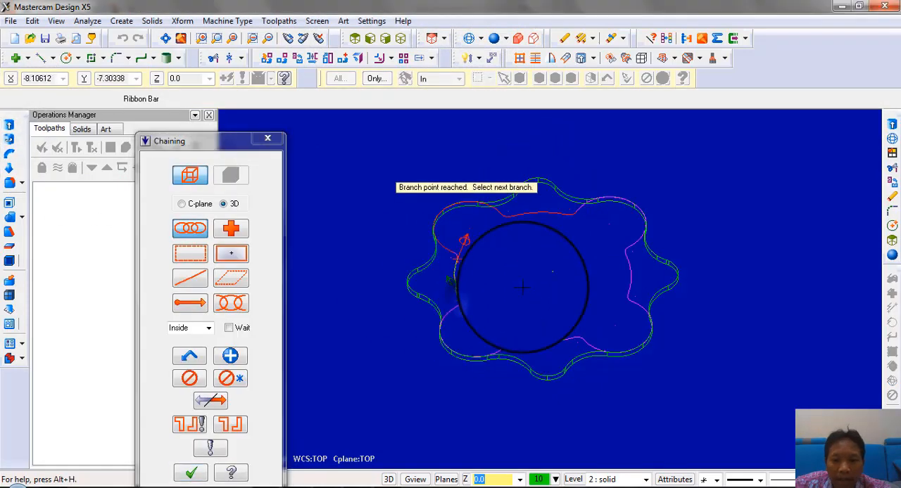
middle_click_drag(505, 321, 509, 290)
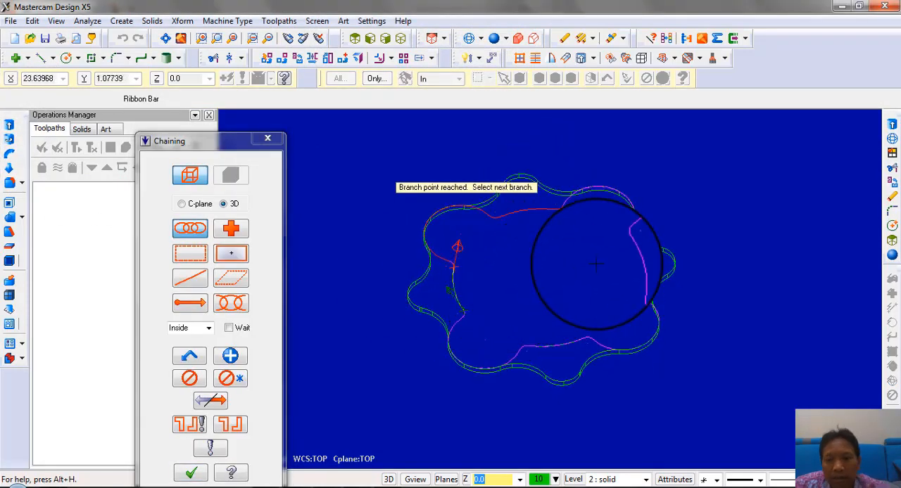
middle_click_drag(596, 264, 311, 166)
left_click(267, 138)
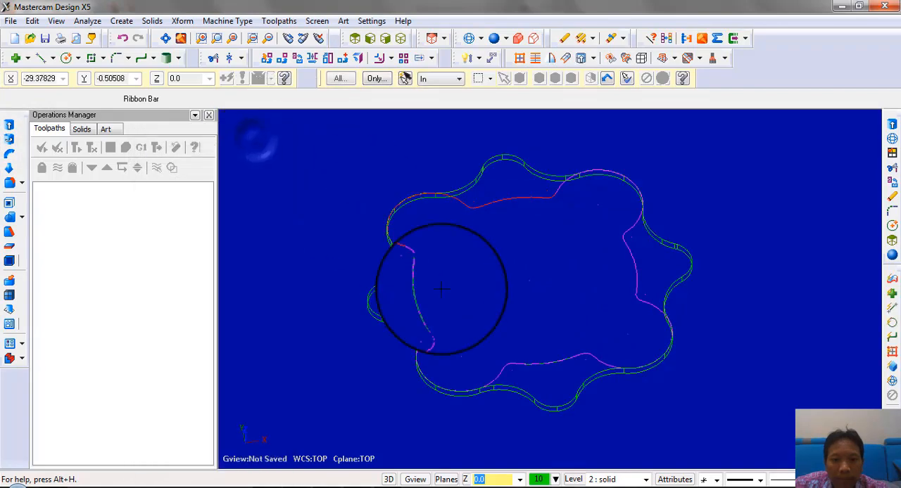
In the top view, delete the duplicate arcs between the lobes, undoing the removal of the remaining upper arc
scroll(441, 289, "up", 3)
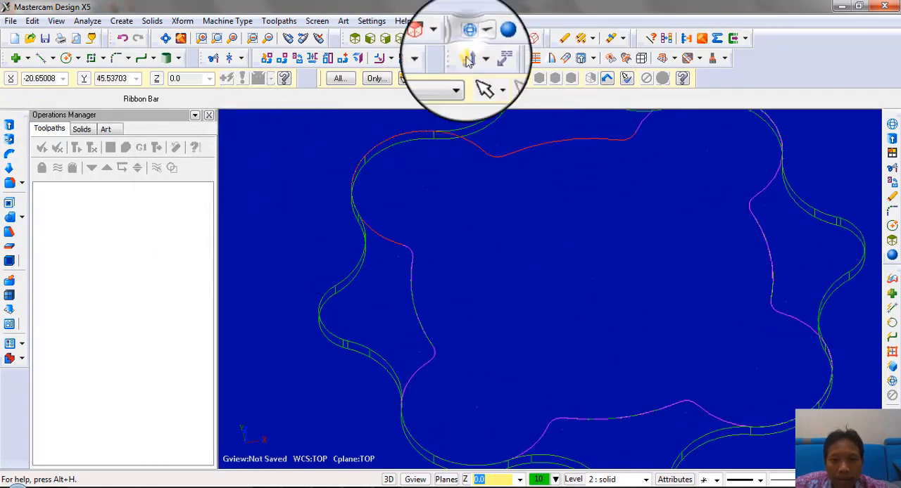
right_click(522, 210)
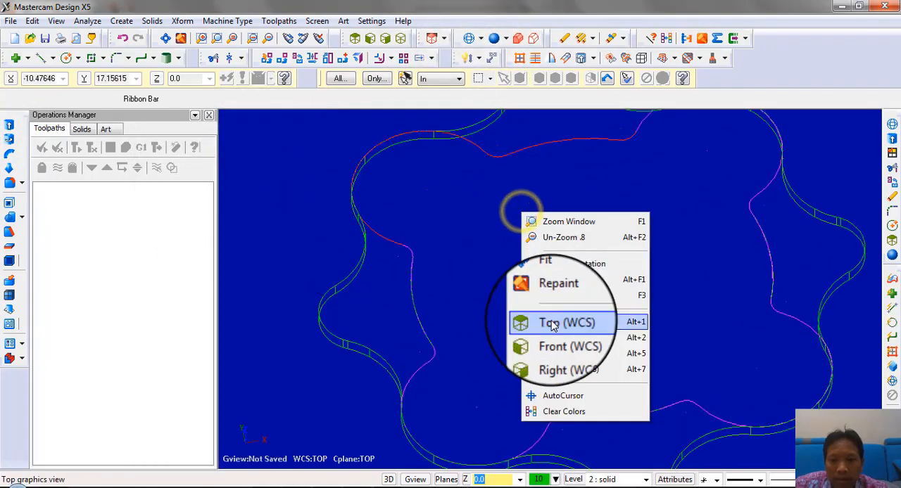
left_click(552, 323)
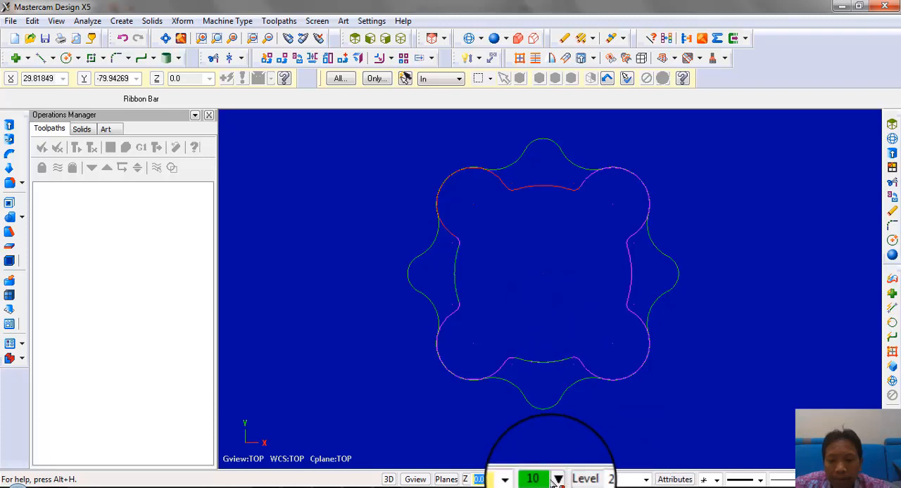
scroll(437, 257, "up", 4)
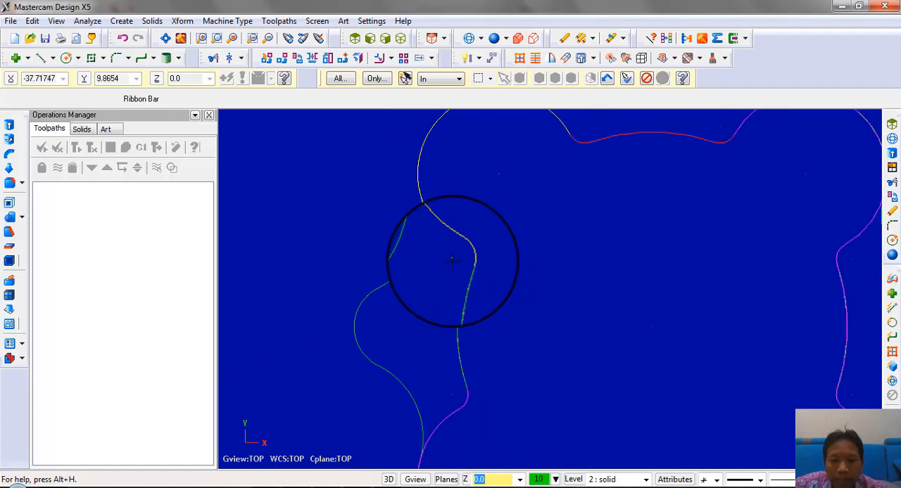
scroll(454, 275, "down", 1)
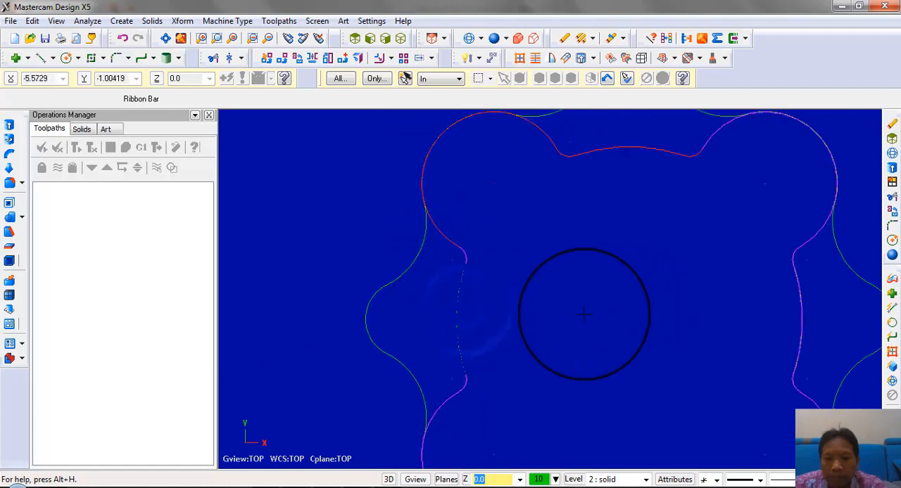
scroll(570, 313, "down", 1)
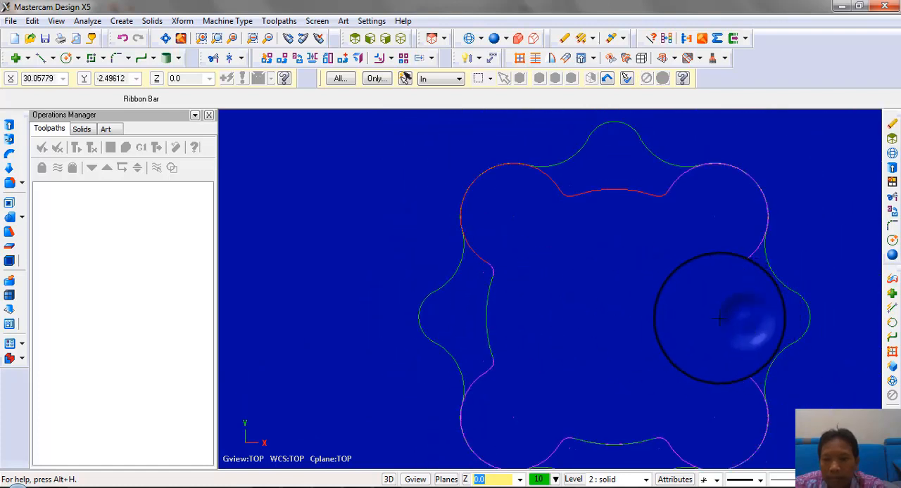
scroll(665, 285, "down", 1)
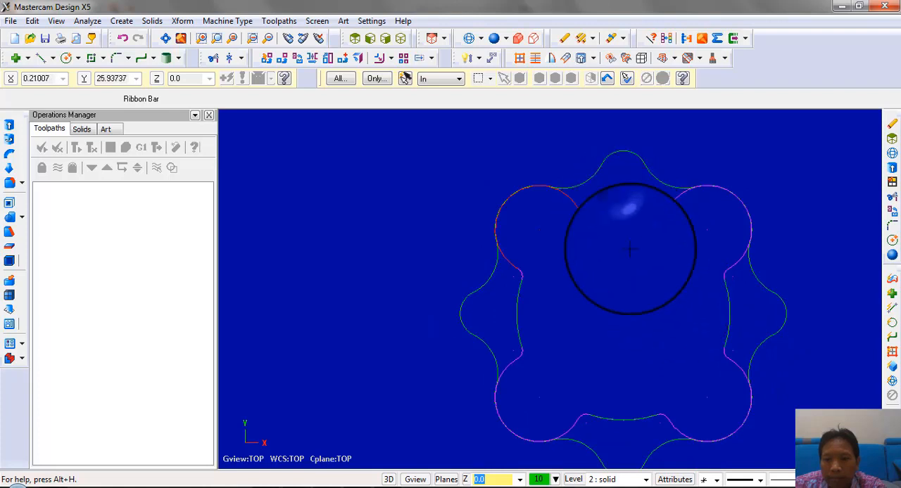
left_click(123, 38)
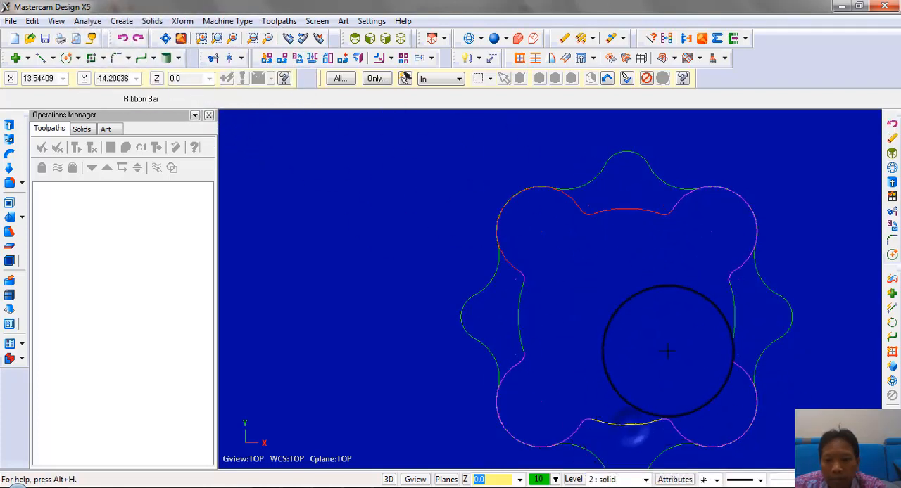
scroll(665, 347, "down", 1)
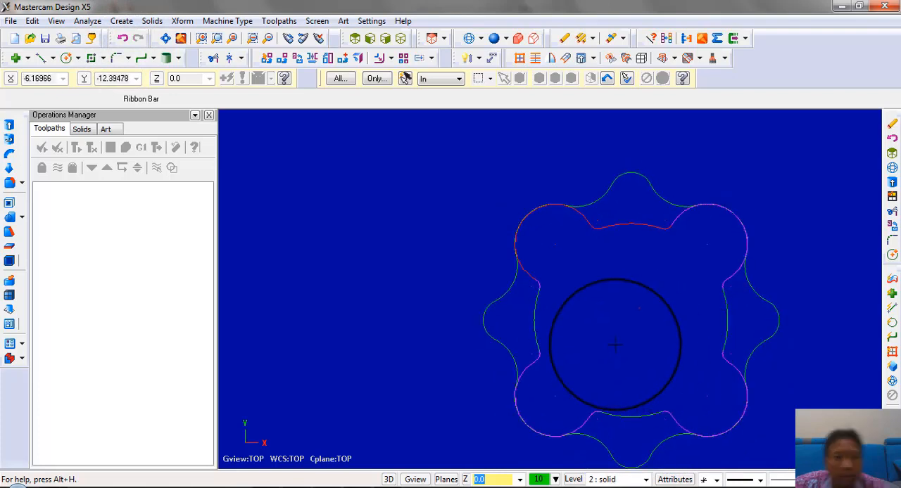
Chain the closed four-lobed profile for a solid extrusion, reverse its direction and set the operation to Add Boss
left_click(10, 125)
left_click(535, 334)
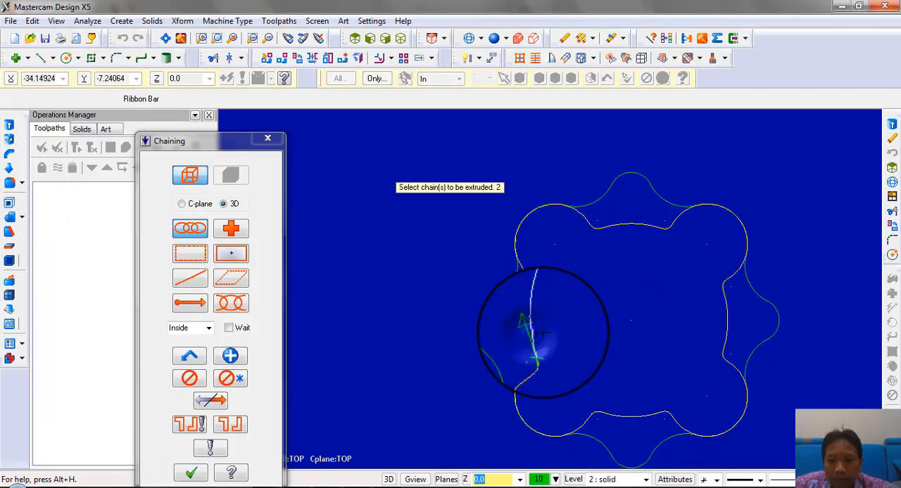
left_click(190, 473)
middle_click_drag(568, 280, 552, 357)
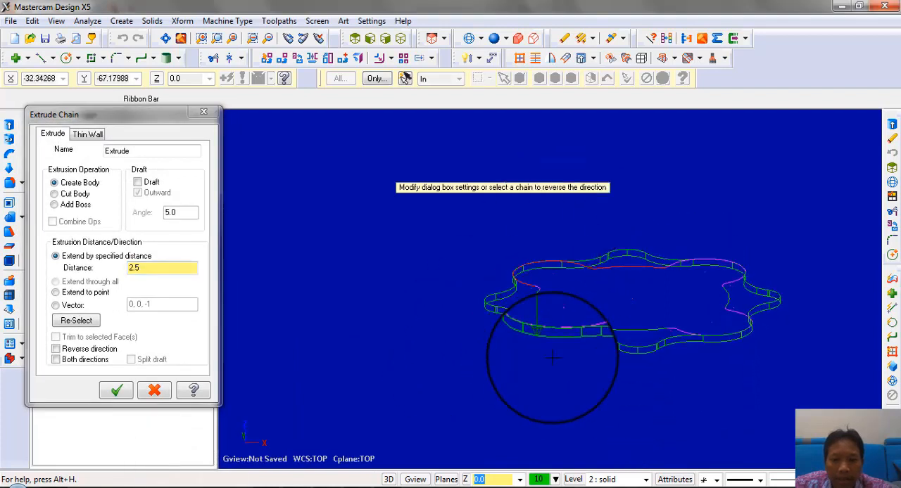
middle_click_drag(556, 325, 521, 317)
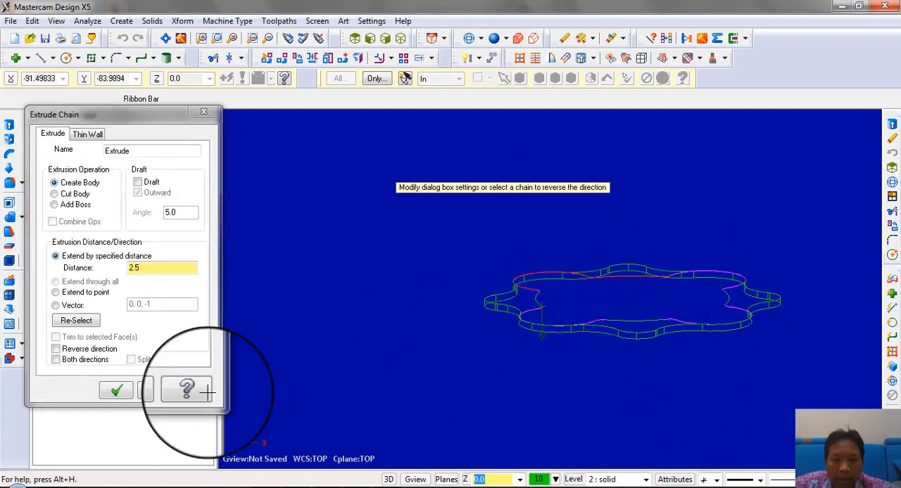
left_click(69, 352)
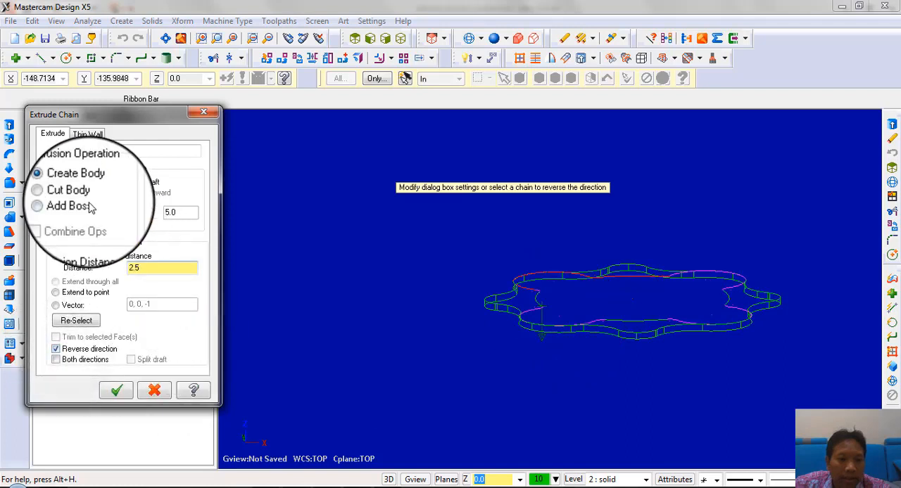
left_click(56, 205)
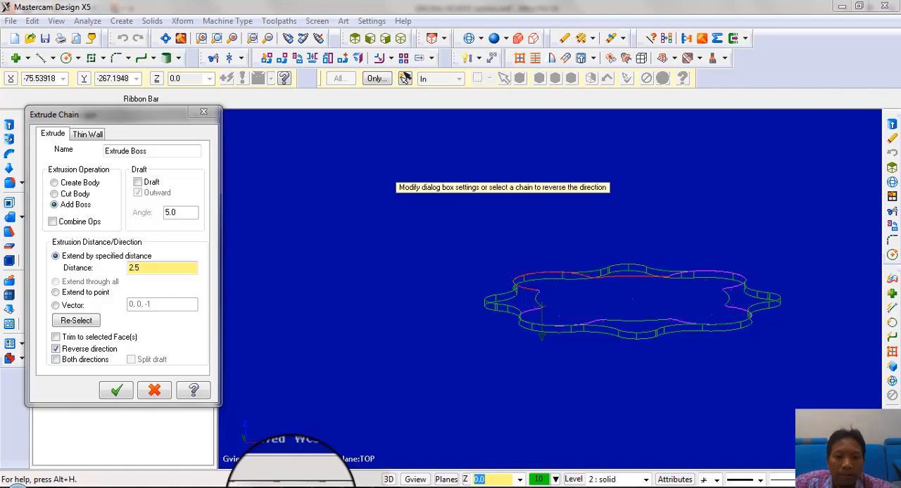
Consult the drawing's section view for the heights and set the boss extrusion distance to 3.2
left_click(292, 487)
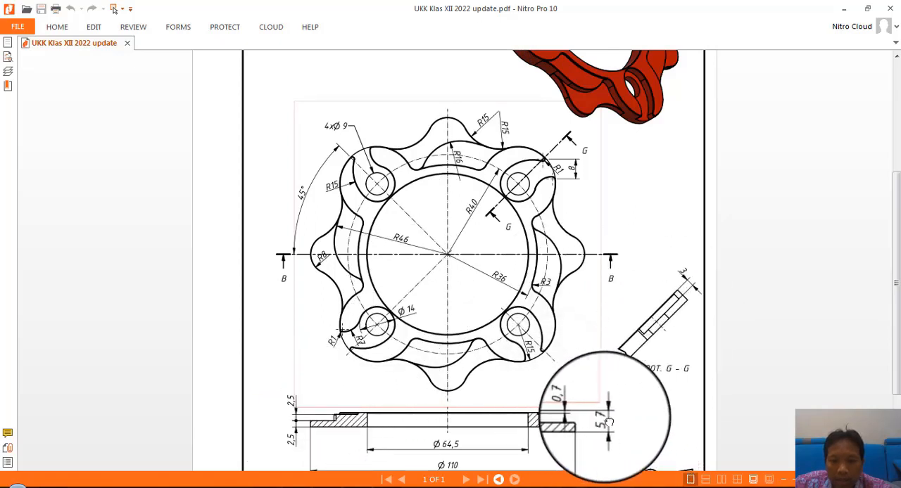
left_click_drag(313, 421, 636, 416)
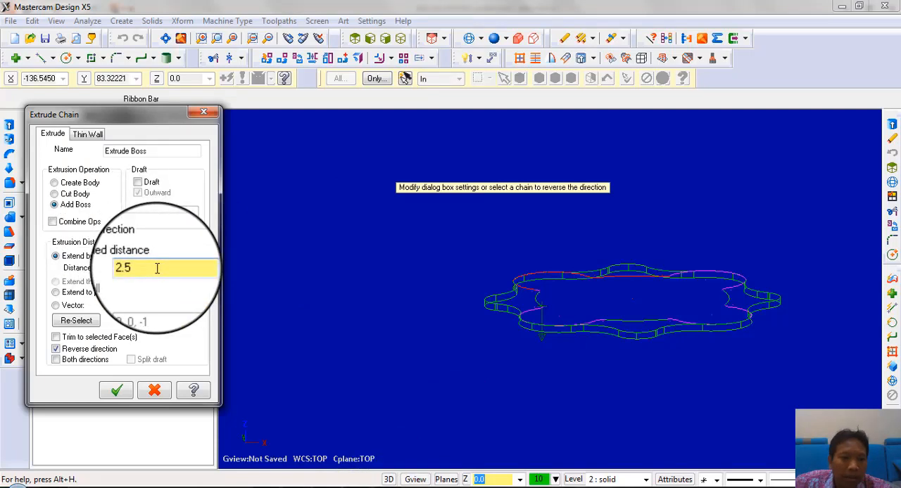
double_click(157, 268)
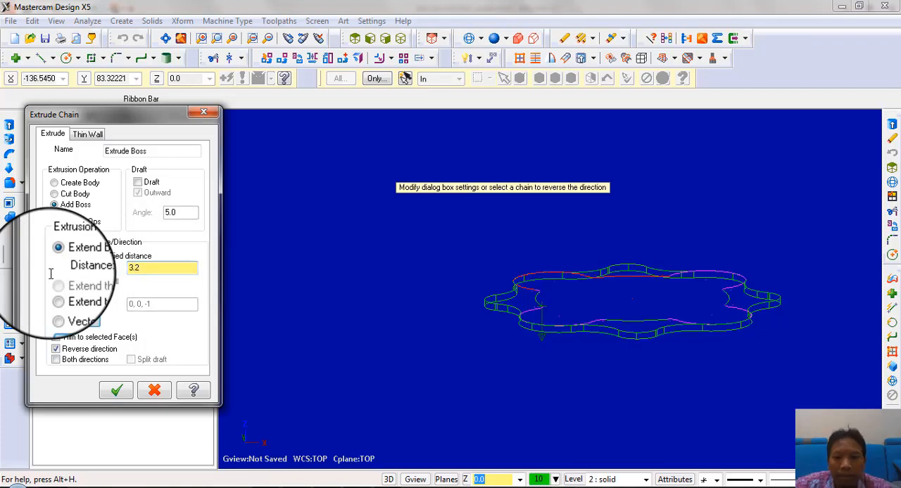
Apply the boss extrusion of the four-lobed profile and inspect the combined solid in shaded display
left_click(127, 390)
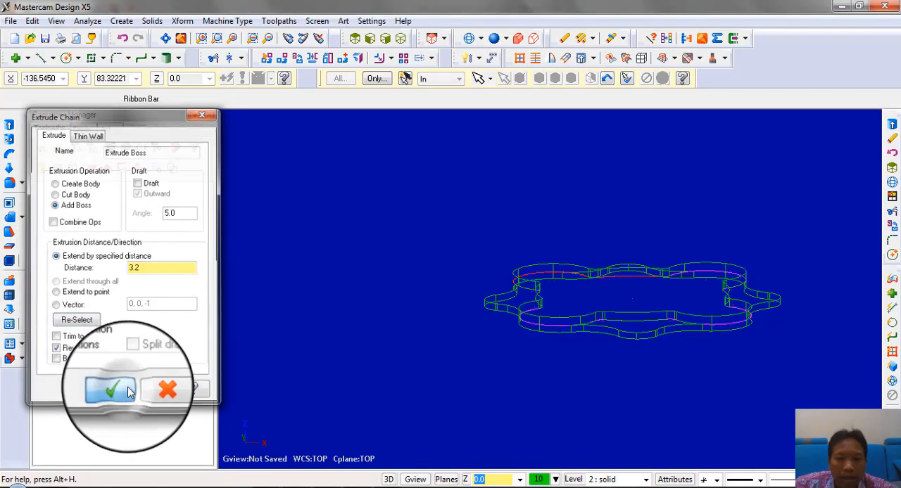
left_click(493, 38)
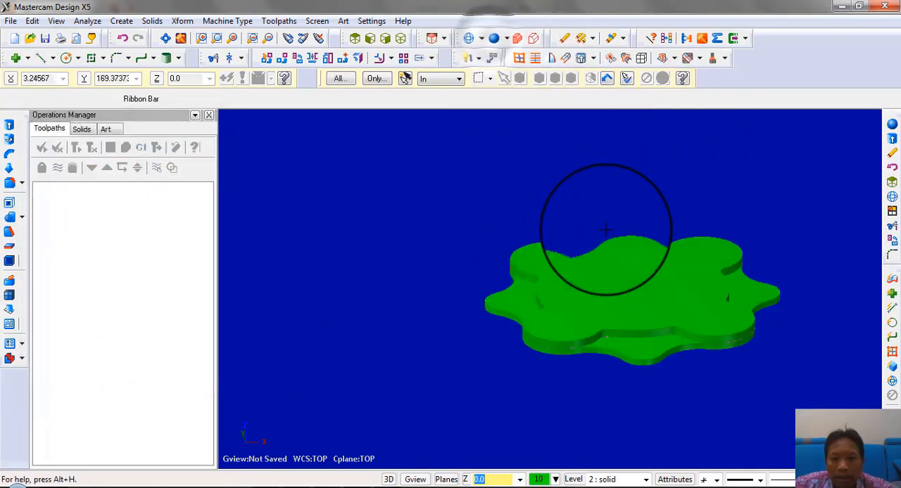
mouse_move(605, 229)
middle_mouse_down()
mouse_move(621, 275)
mouse_move(658, 193)
mouse_move(598, 205)
mouse_move(608, 283)
mouse_move(624, 268)
mouse_move(624, 215)
mouse_move(599, 213)
middle_mouse_up()
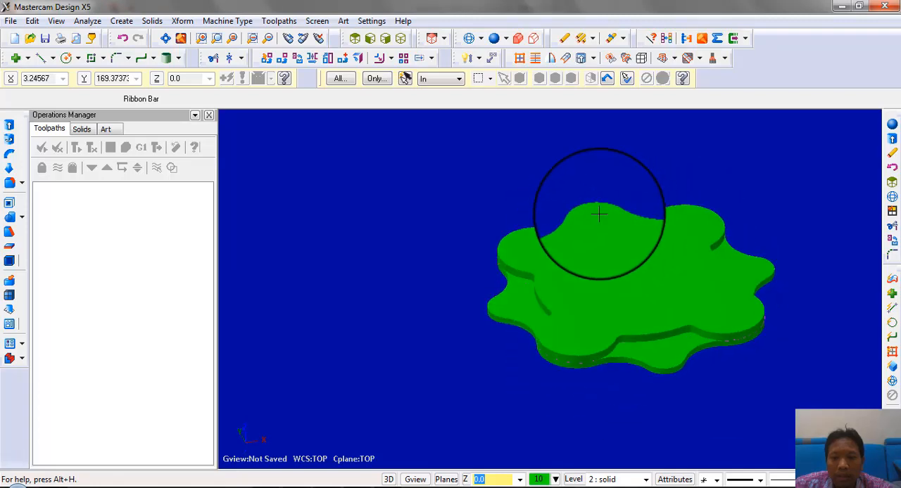
Return to wireframe display in the top view and make level 3 "atas" the main level
left_click(469, 39)
middle_click_drag(573, 202, 577, 245)
right_click(389, 224)
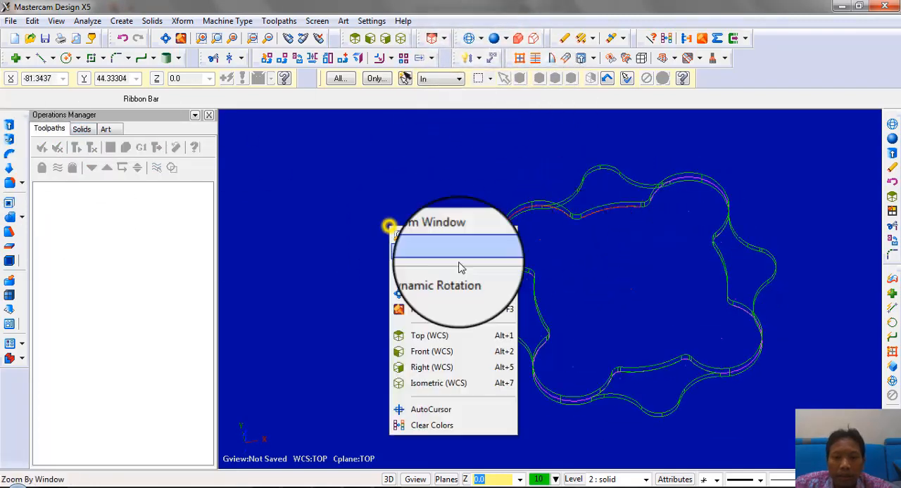
left_click(450, 336)
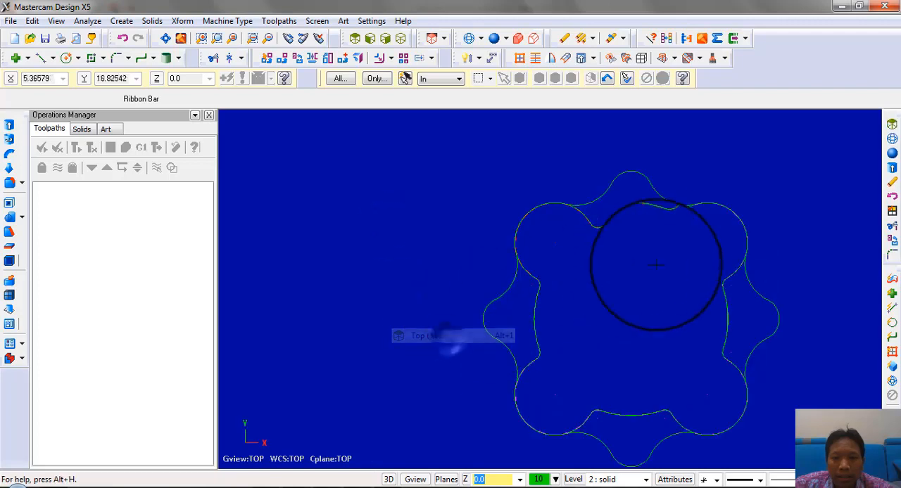
left_click(571, 479)
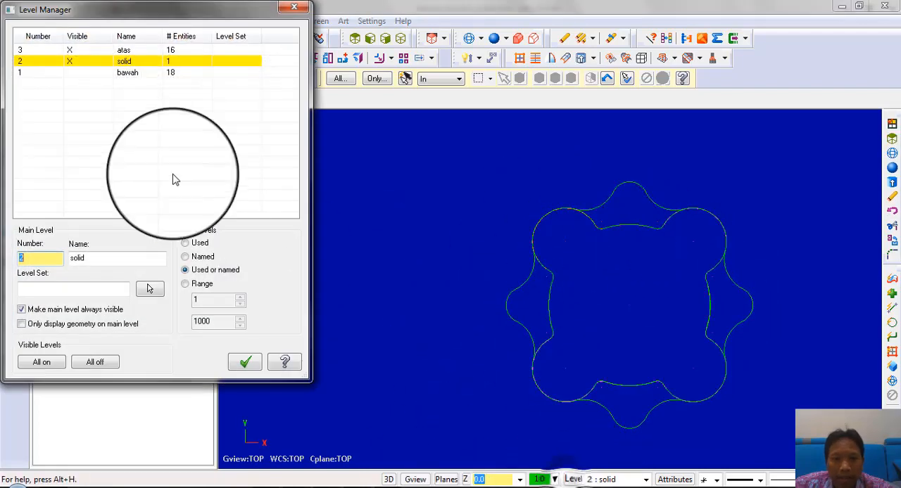
left_click(53, 51)
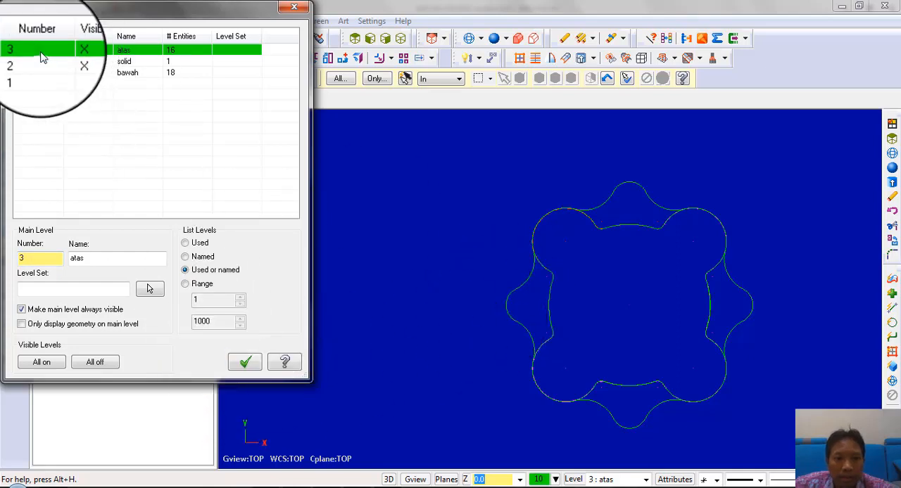
left_click_drag(167, 10, 227, 240)
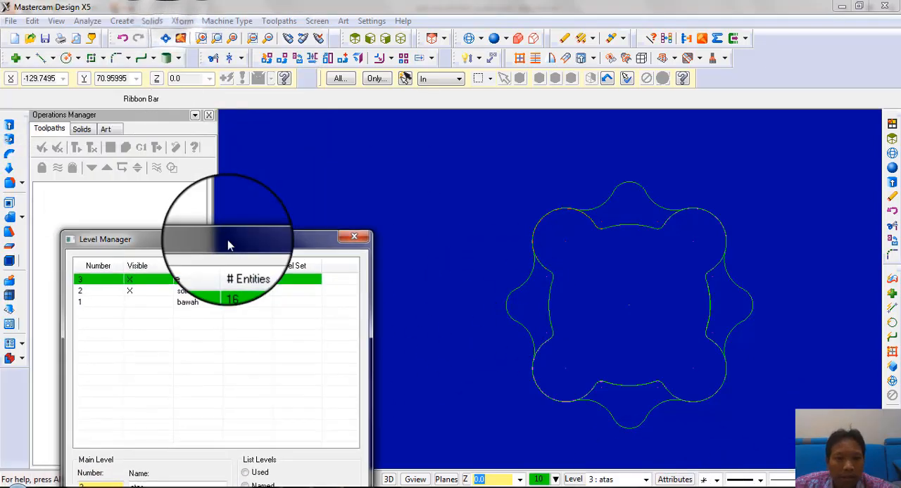
Draw a circle at the flange's center and set its diameter to 64.5, as given in the drawing
left_click(66, 59)
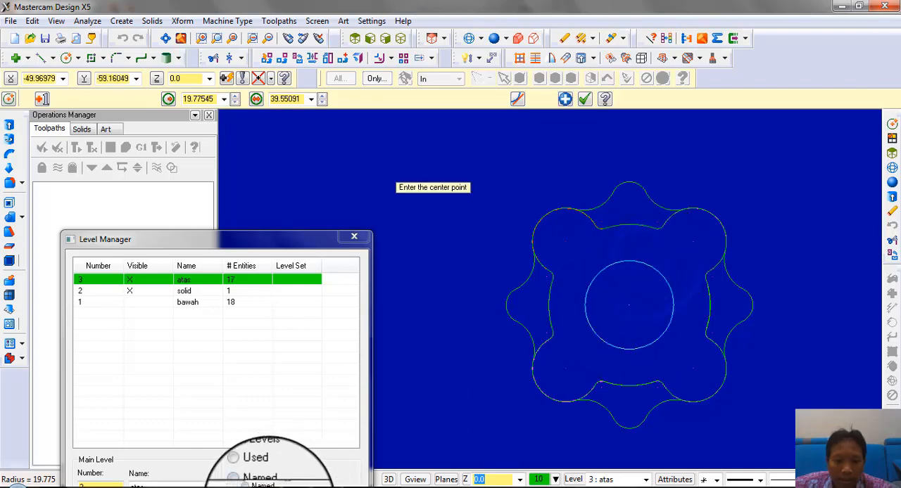
left_click(306, 487)
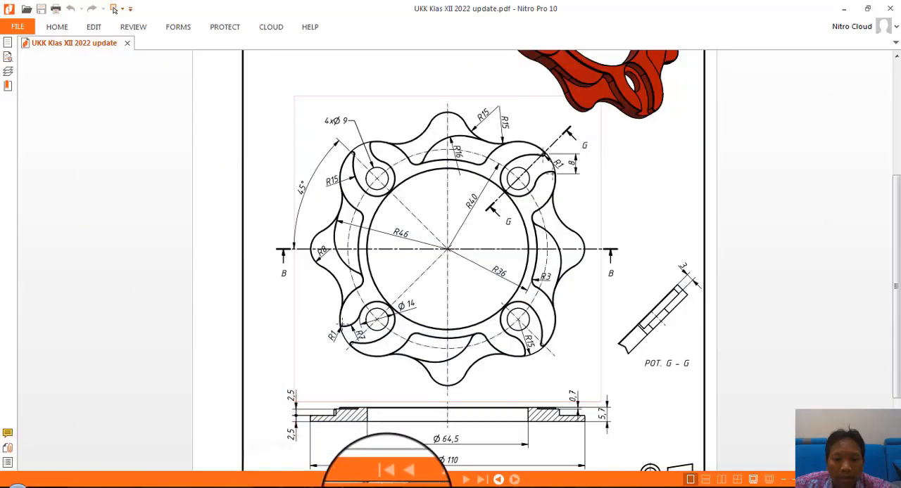
left_click(388, 487)
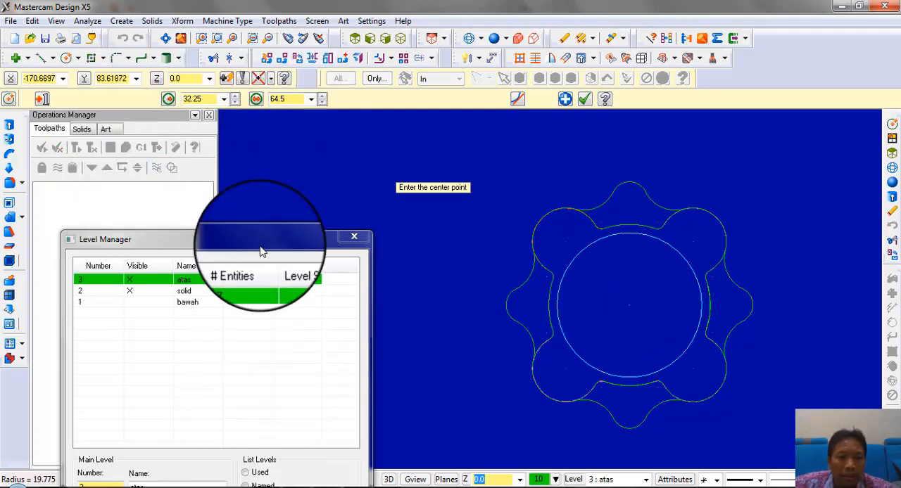
Make "solid" the main level and chain the central circle for a solid extrusion
left_click_drag(260, 252, 275, 146)
left_click(118, 189)
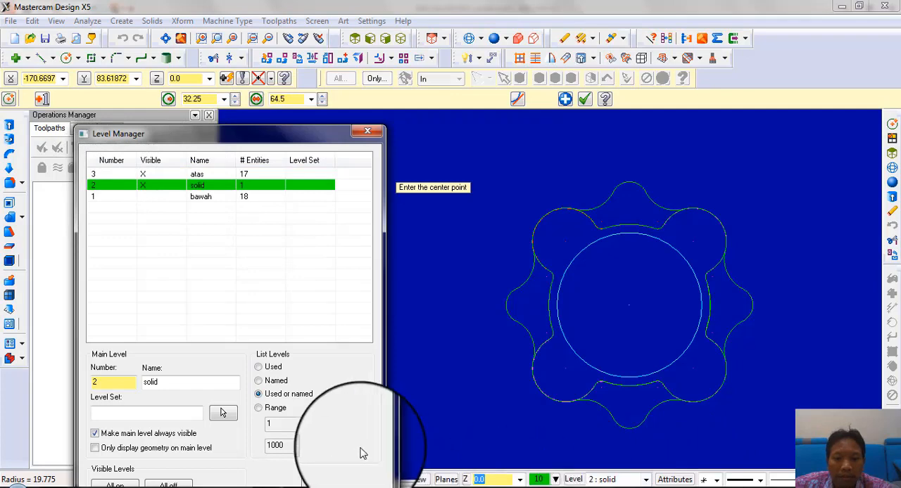
left_click(11, 127)
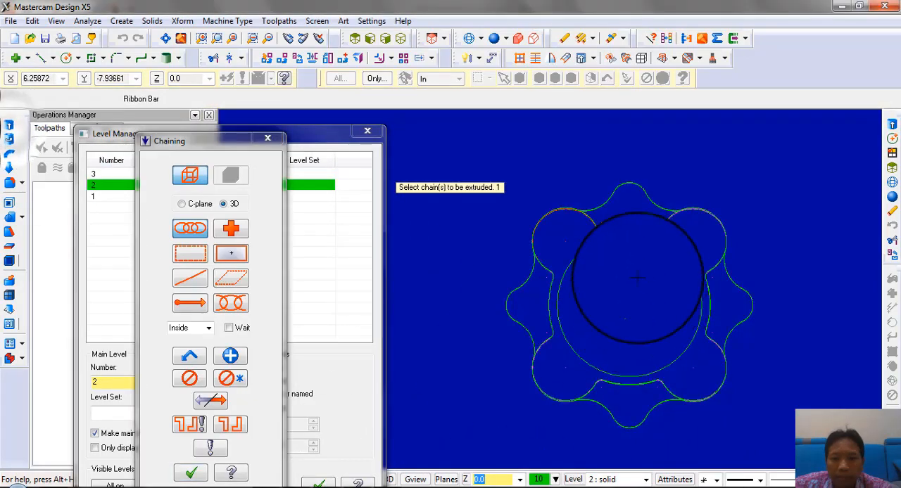
key("alt+7")
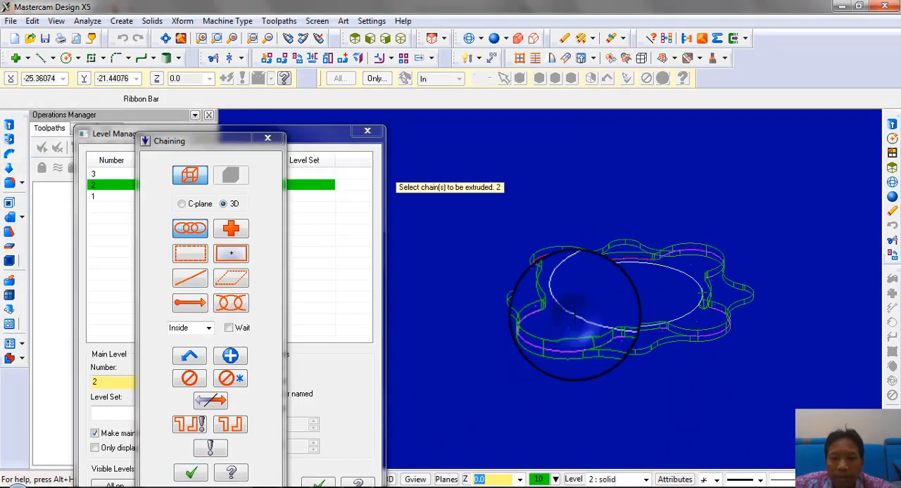
left_click(190, 473)
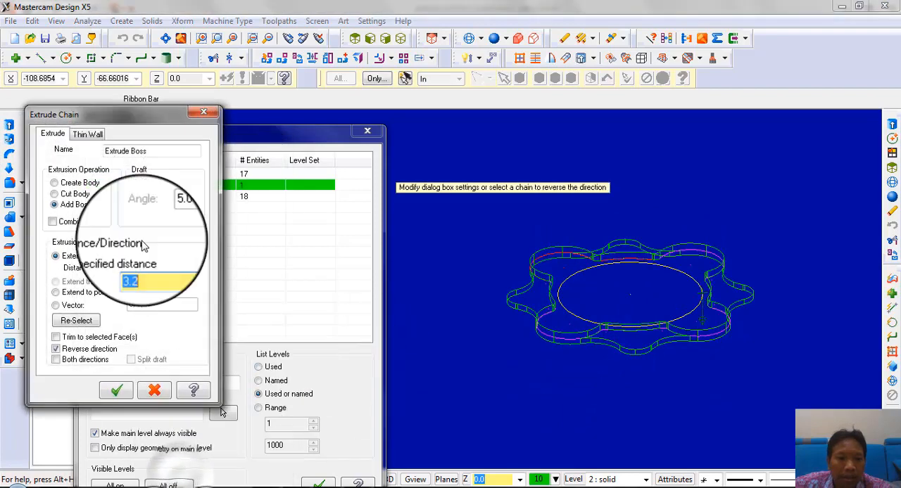
left_click_drag(133, 114, 212, 81)
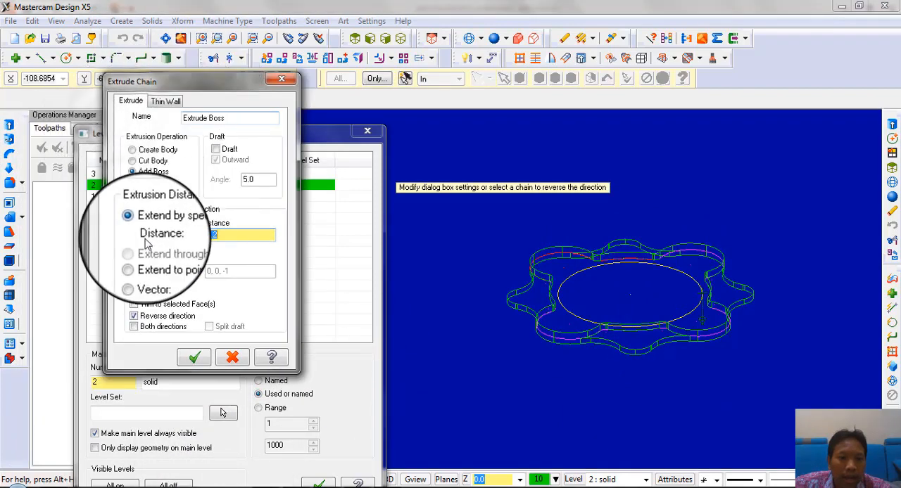
Cut the central circle through all of the body in both directions and inspect the ring in shaded display
left_click(133, 161)
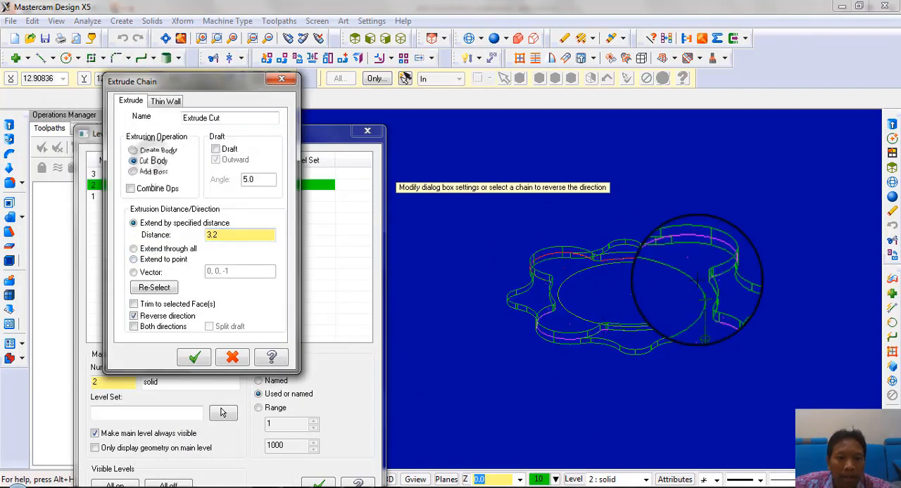
left_click(169, 253)
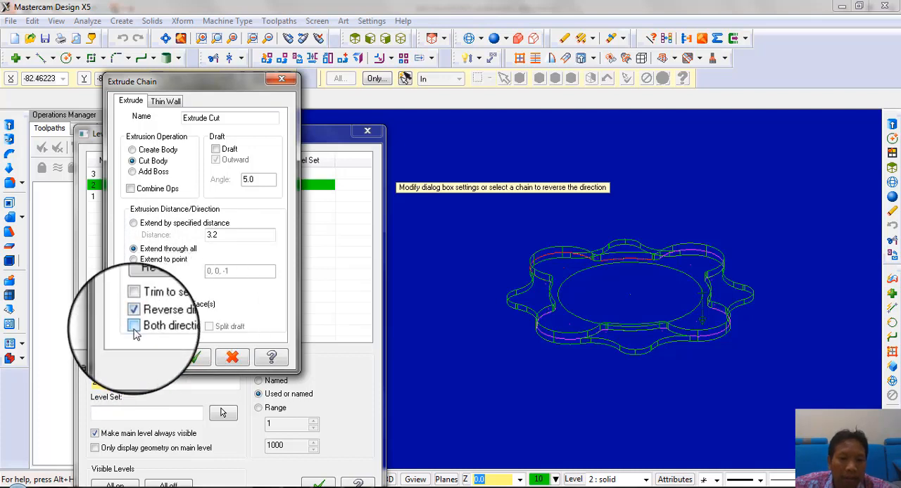
left_click(134, 326)
left_click(195, 357)
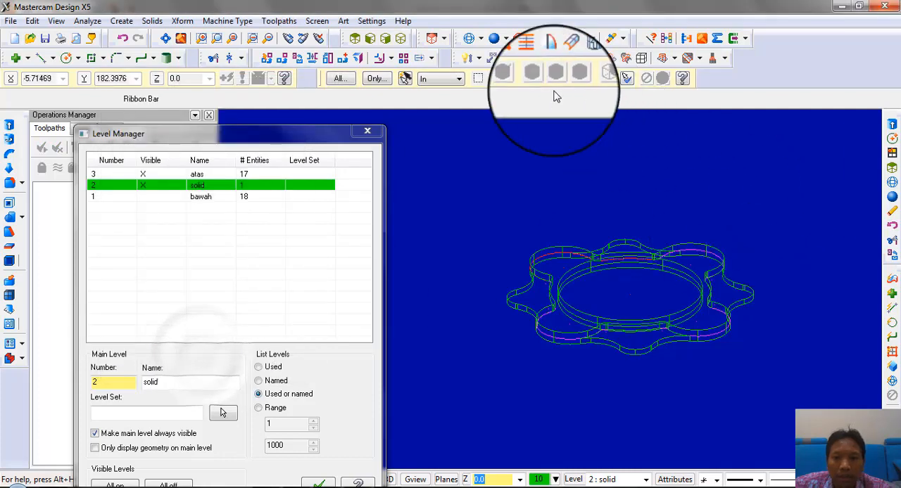
left_click(494, 39)
mouse_move(623, 244)
middle_mouse_down()
mouse_move(615, 306)
mouse_move(648, 320)
mouse_move(537, 145)
mouse_move(518, 281)
mouse_move(577, 266)
mouse_move(601, 299)
mouse_move(596, 246)
mouse_move(597, 264)
middle_mouse_up()
Consult the drawing and create main level 4 named "lingkaran"
left_click_drag(261, 135, 308, 77)
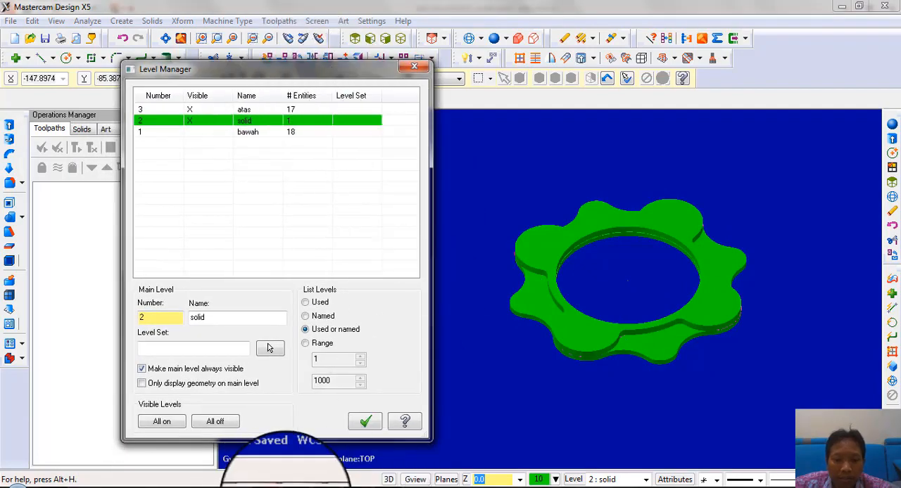
left_click(285, 487)
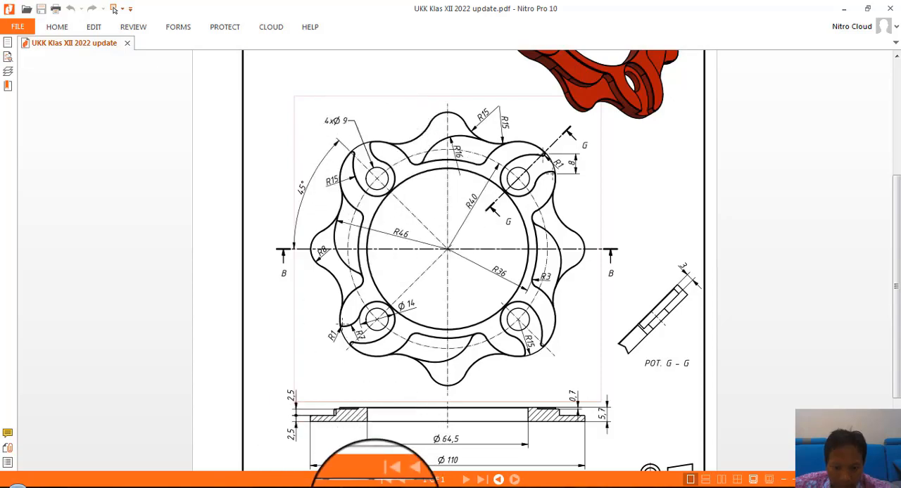
mouse_move(394, 483)
left_click(387, 422)
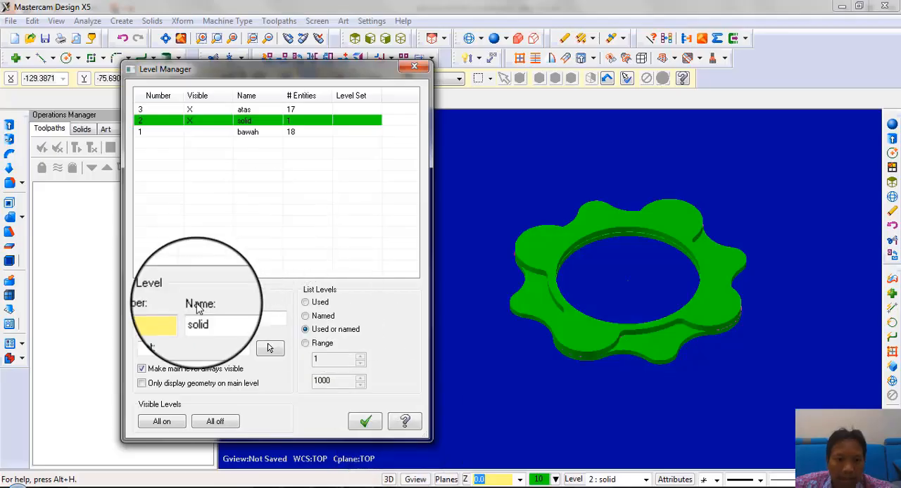
double_click(175, 317)
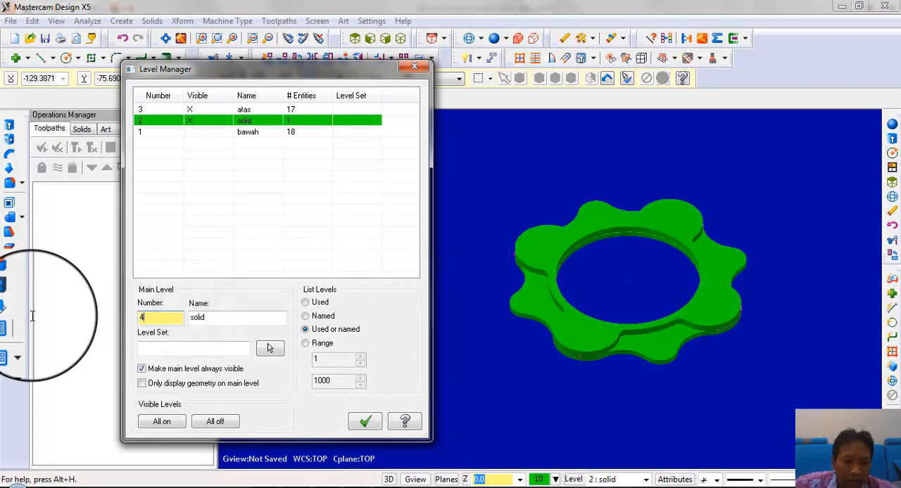
type("4")
left_click(225, 323)
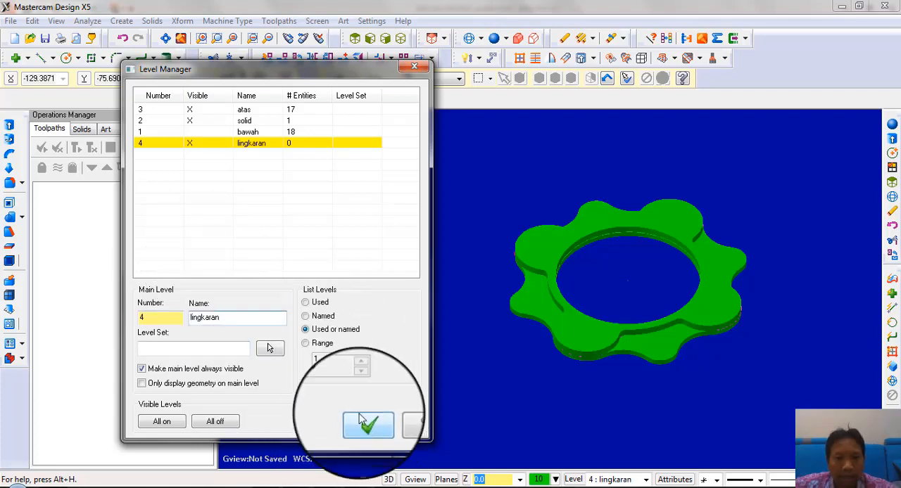
Hide the "solid" level and show the remaining profile geometry in the top view
left_click(190, 121)
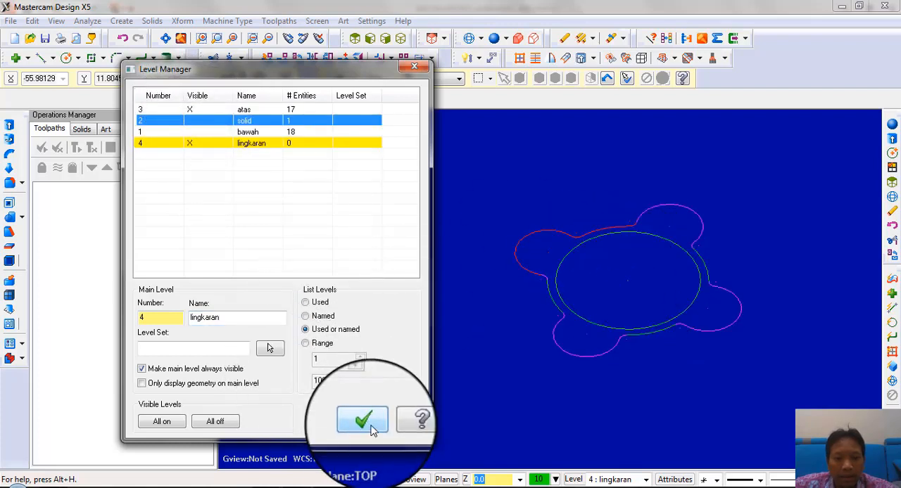
right_click(575, 131)
left_click(607, 242)
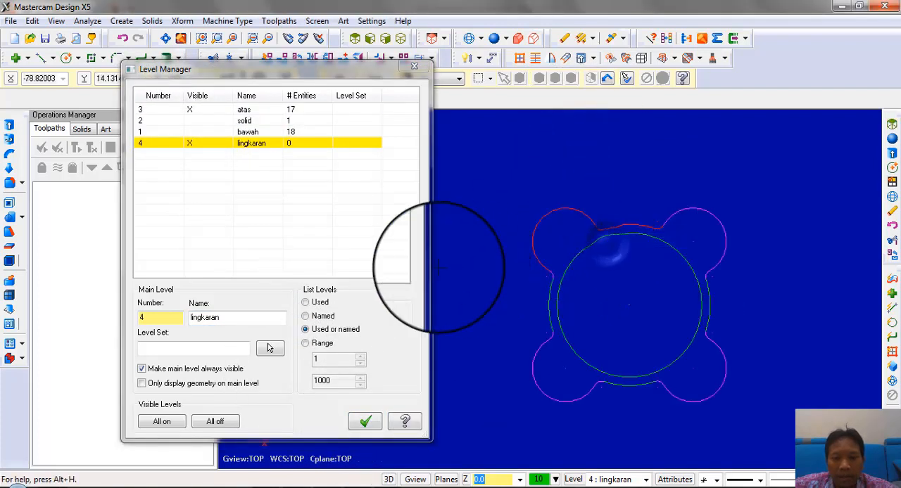
Draw a circle at the center of the upper-left lobe with a diameter of 9, and close the level manager
left_click(65, 58)
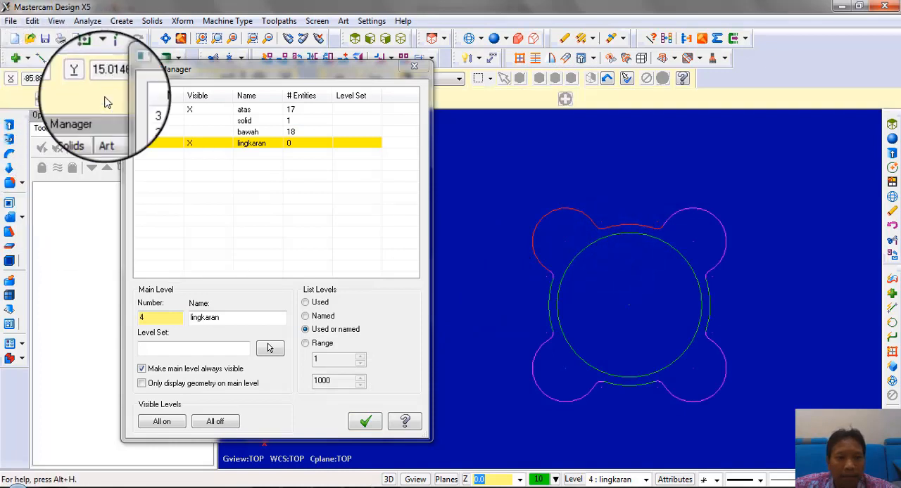
left_click(564, 224)
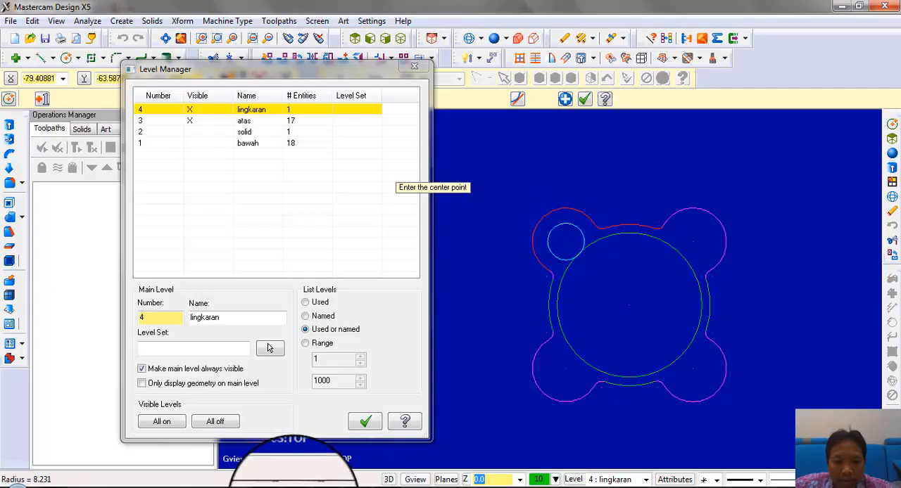
left_click(294, 487)
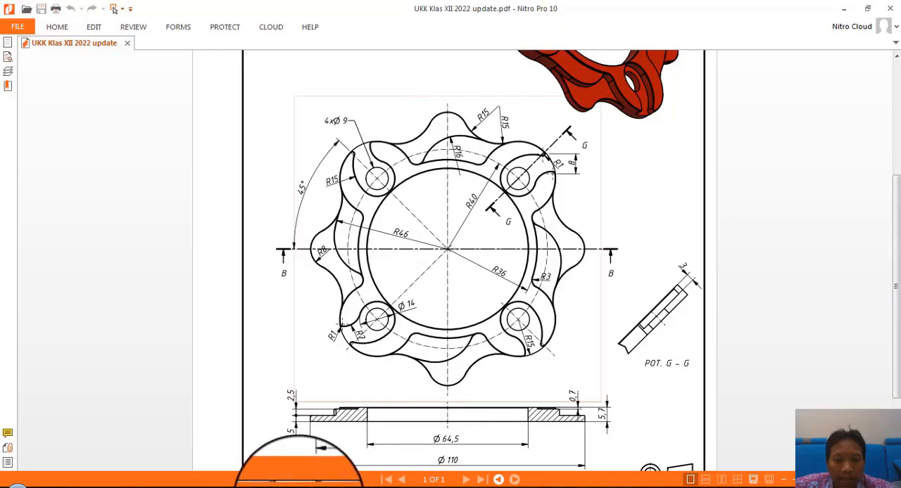
left_click(299, 485)
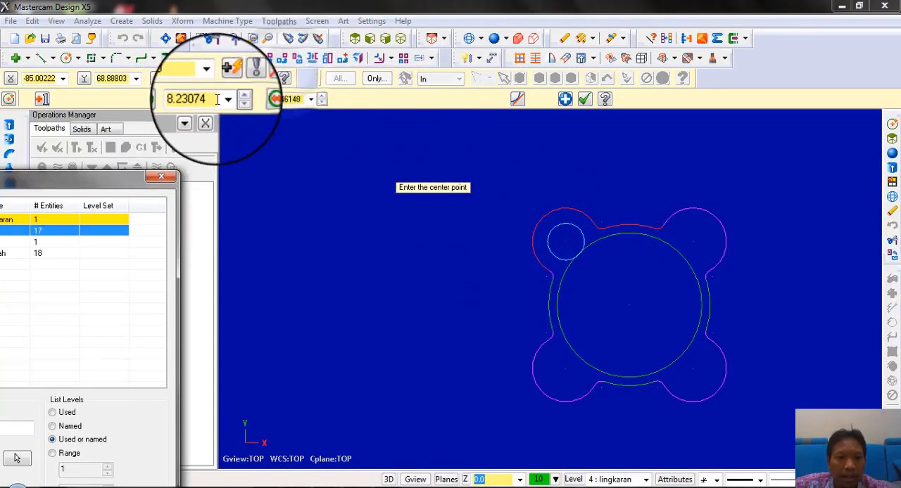
double_click(295, 98)
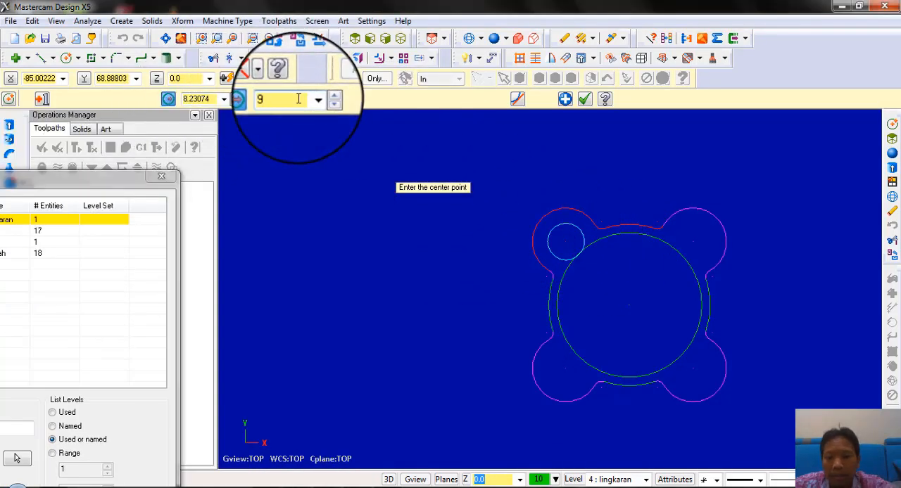
type("9")
key("Return")
left_click_drag(65, 181, 313, 150)
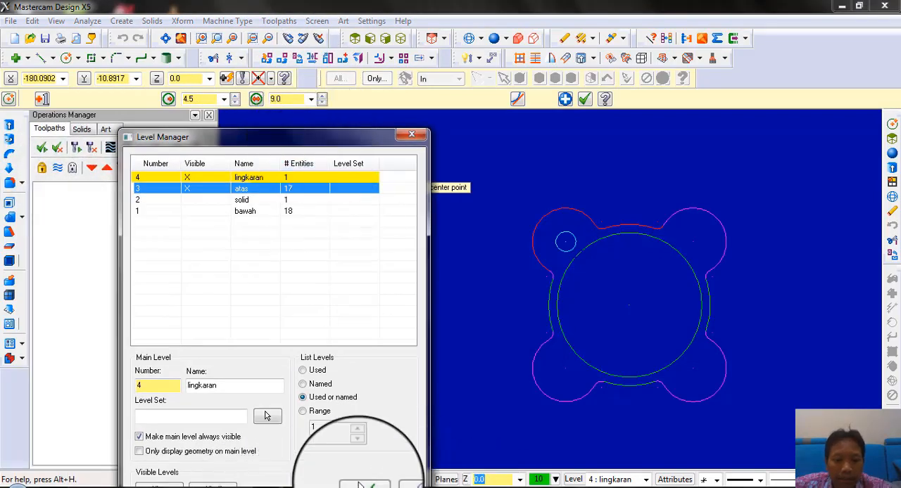
left_click(412, 134)
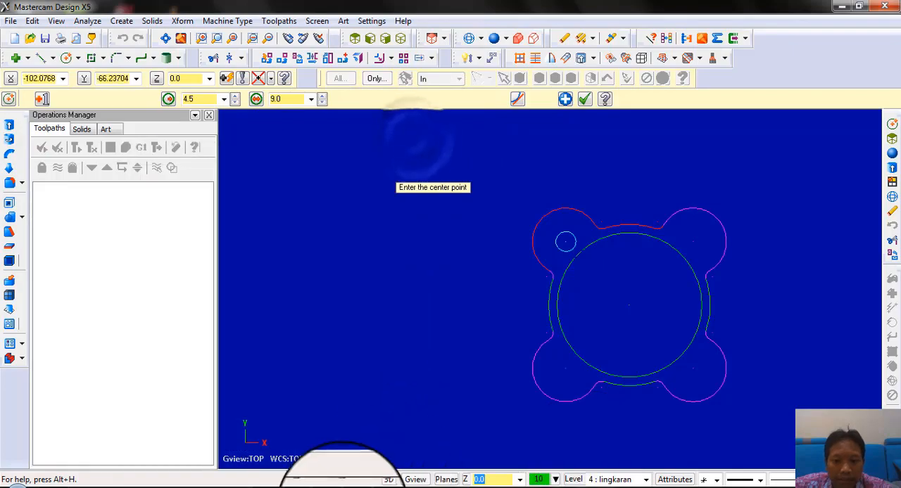
Check the hole sizes in the drawing and draw a circle with a diameter of 14 around the upper-left lobe's hole circle
left_click(295, 487)
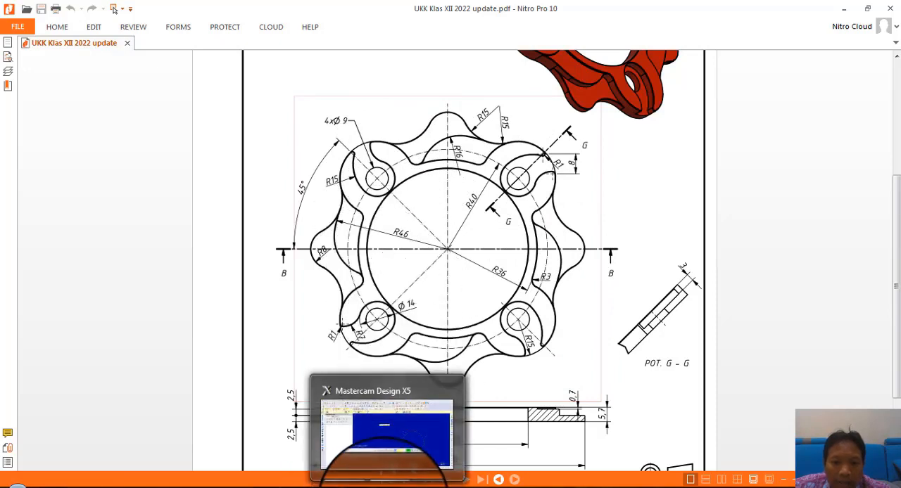
left_click(386, 484)
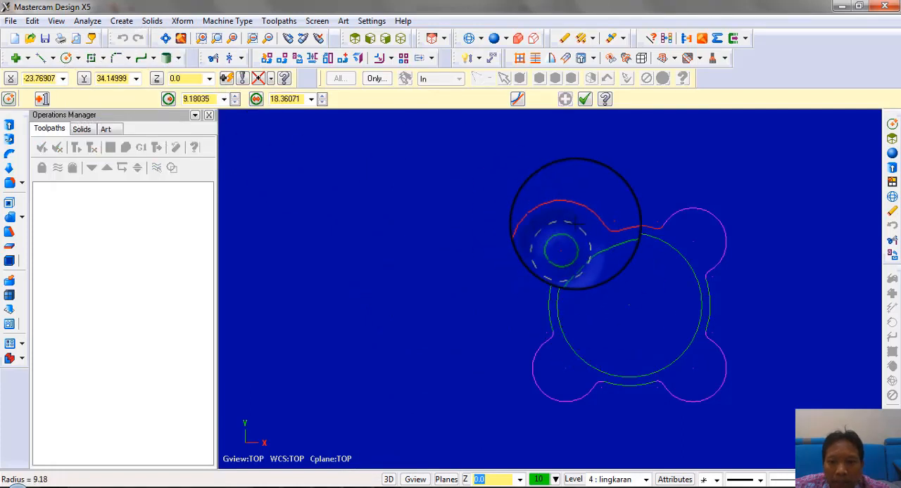
left_click(287, 100)
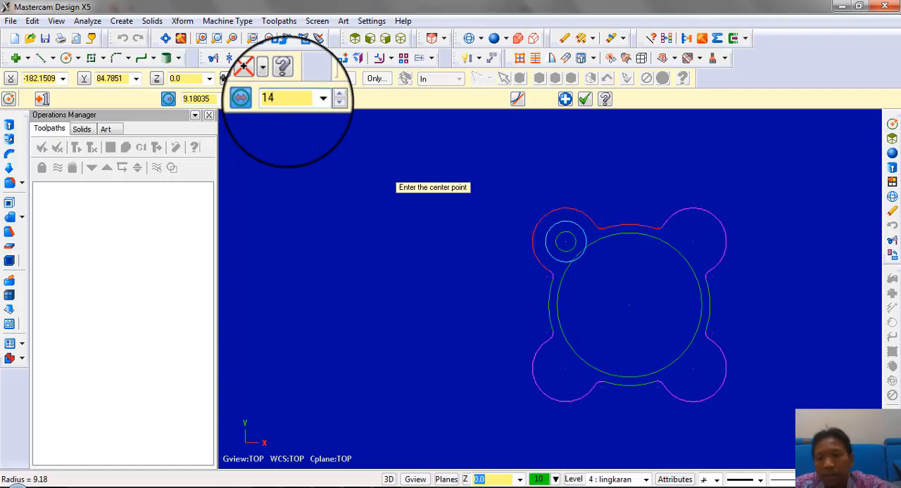
key("Return")
Consult the drawing and draw a line from the upper-left lobe's outer arc toward its center at an angle of 315 with length 1
scroll(704, 303, "up", 2)
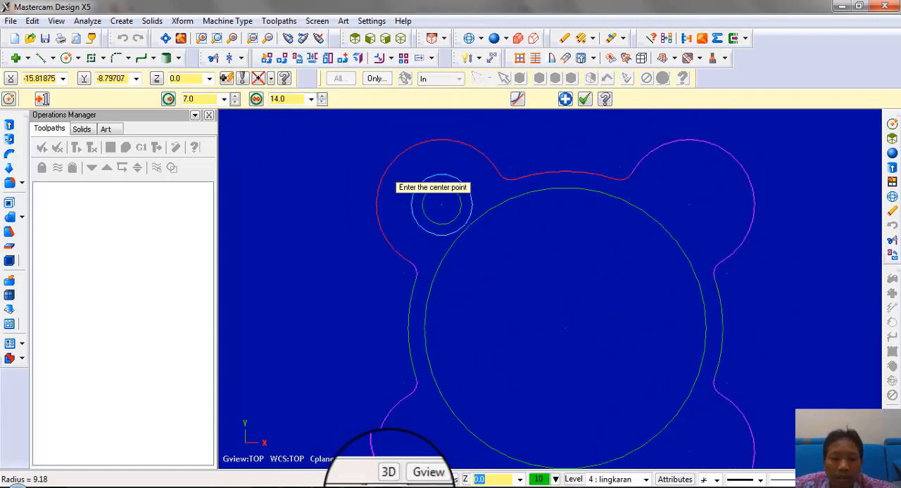
left_click(406, 486)
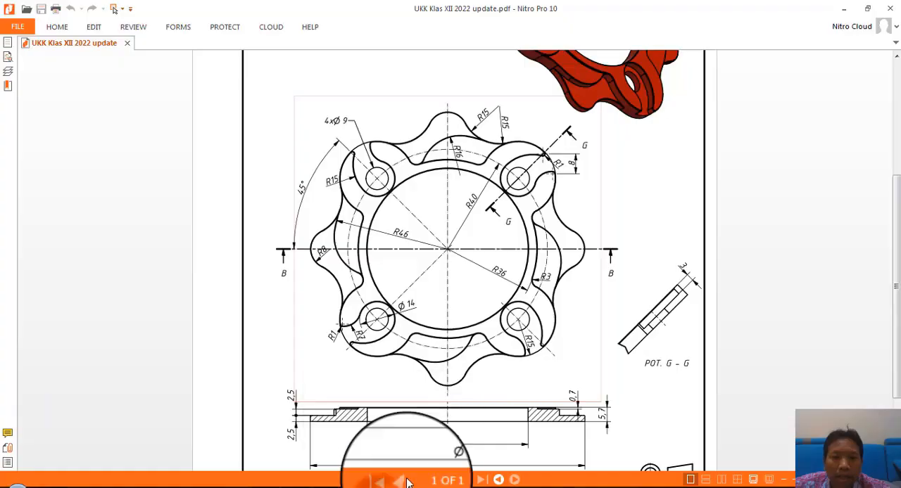
scroll(361, 166, "up", 4)
scroll(399, 323, "down", 3)
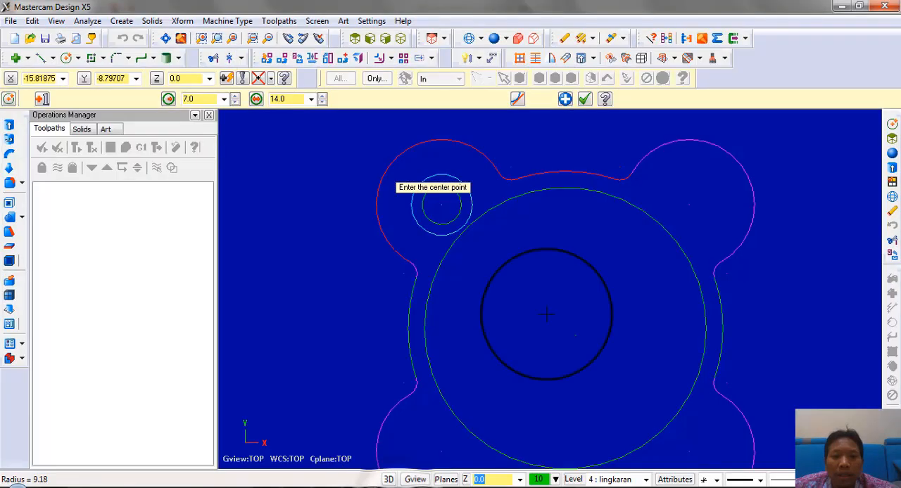
left_click(41, 61)
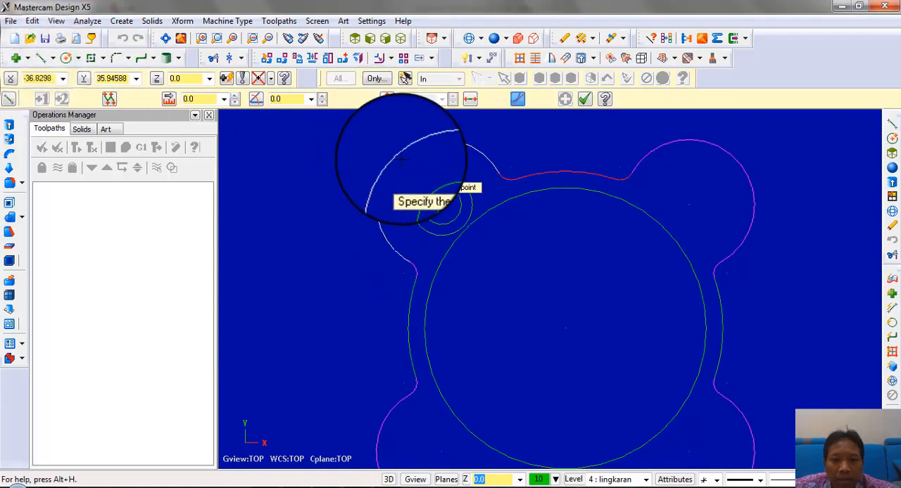
left_click(507, 275)
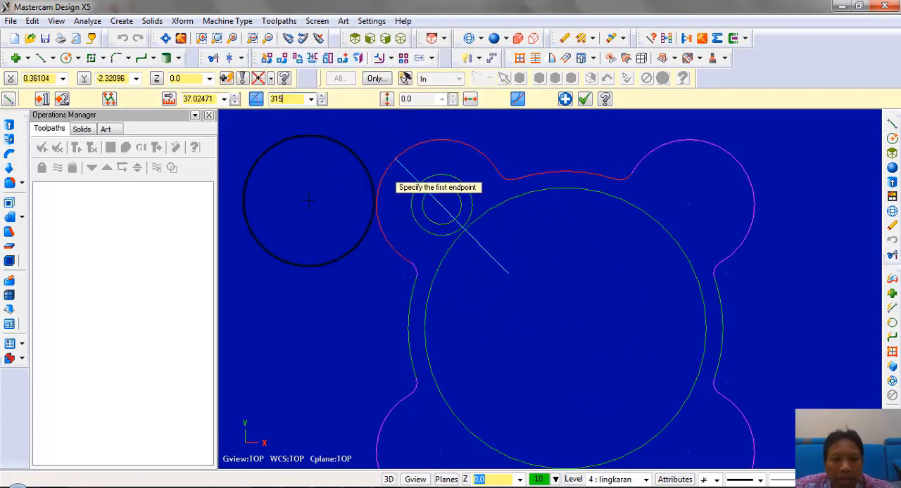
left_click(205, 99)
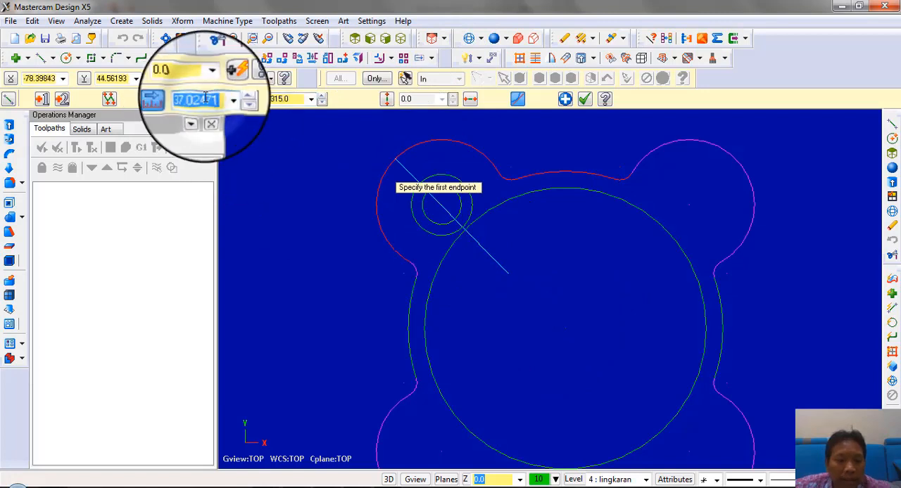
type("1")
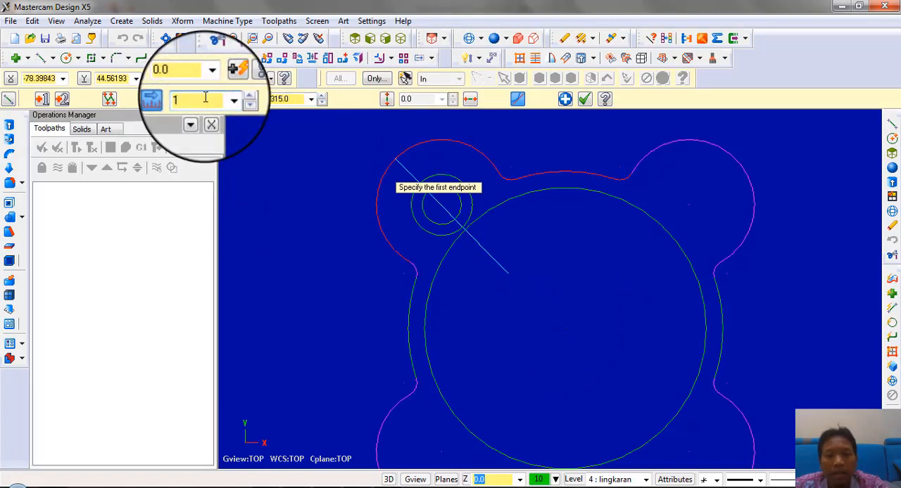
scroll(415, 147, "up", 4)
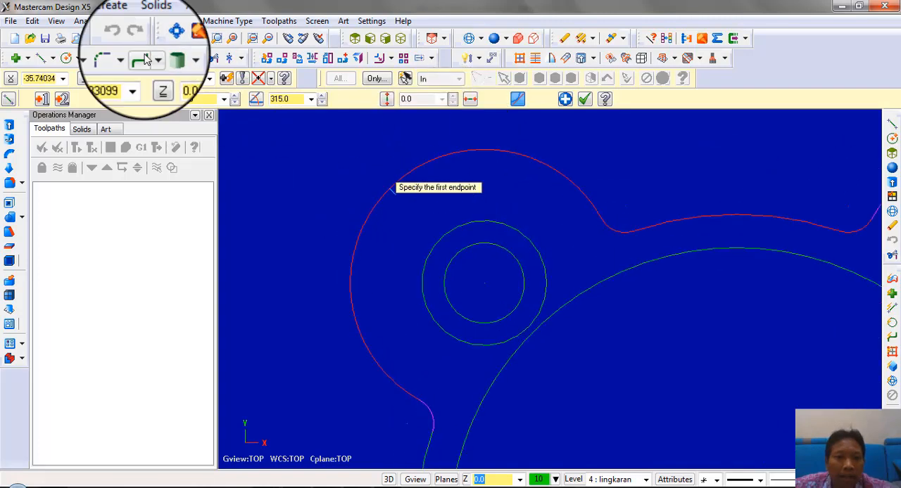
Draw a circle with a radius of 1 centered on the short line's inner end, and remove the line
left_click(66, 57)
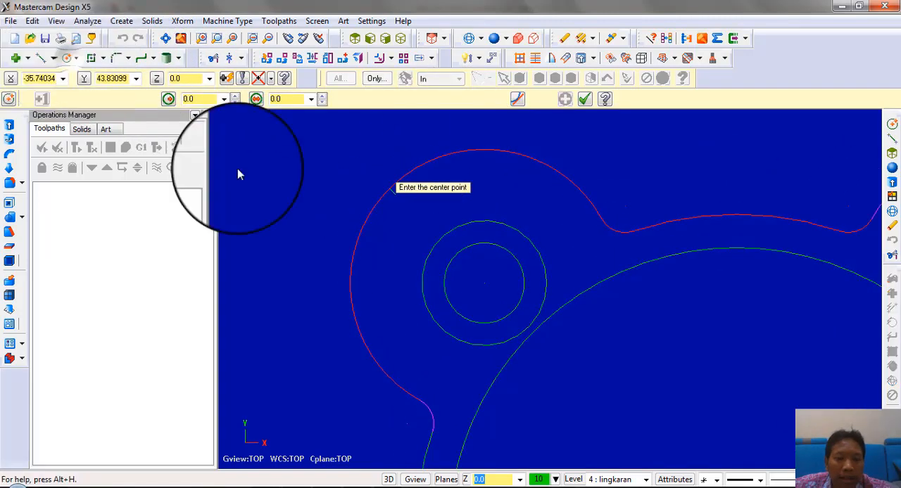
scroll(380, 162, "up", 1)
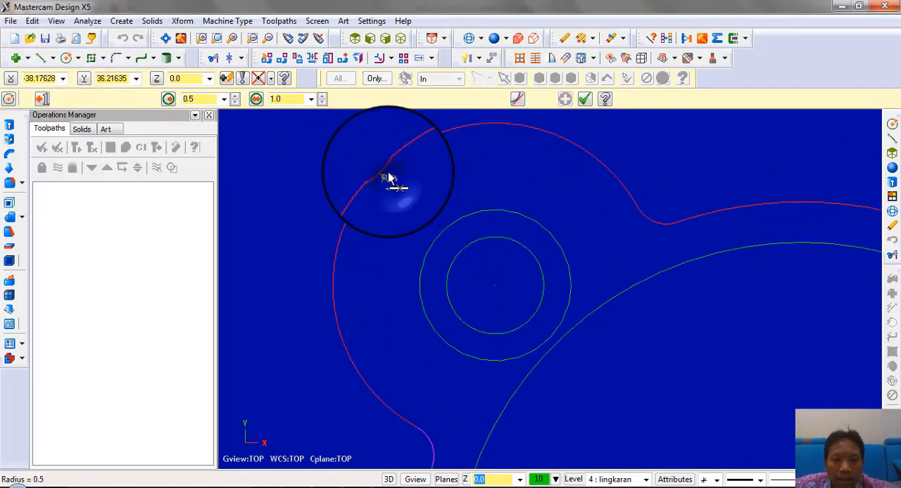
scroll(380, 179, "up", 1)
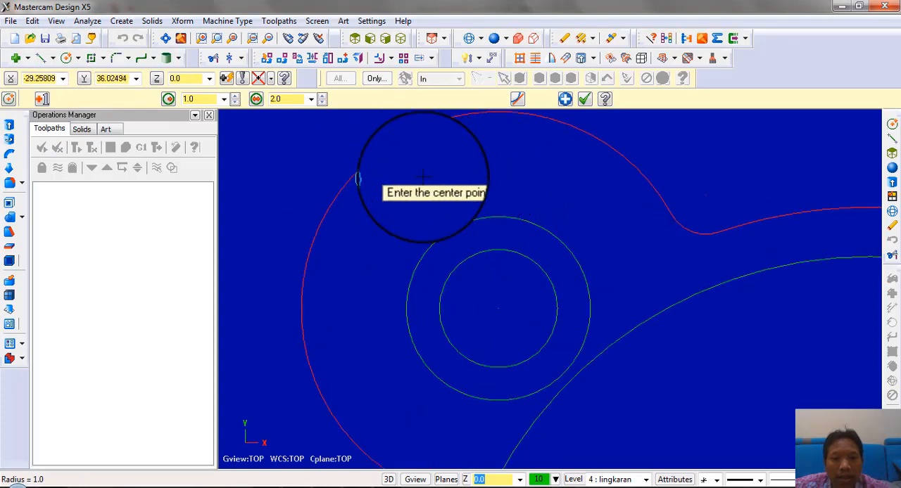
left_click(367, 179)
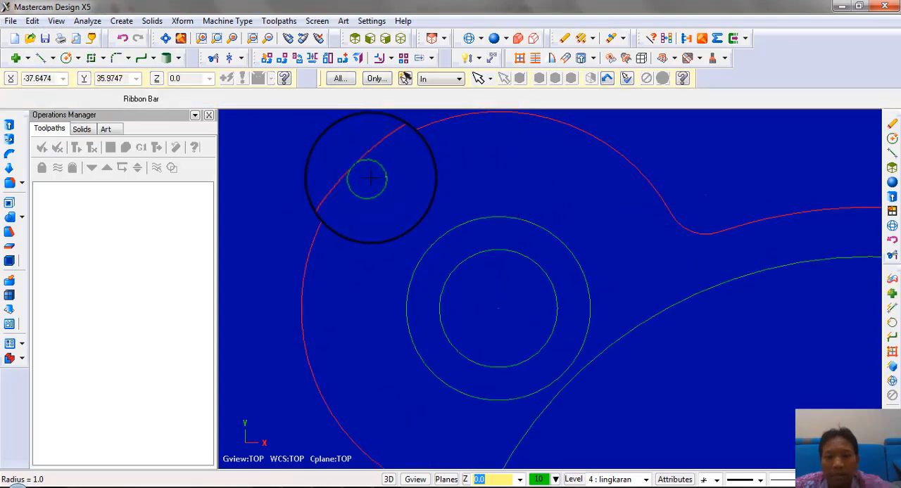
Switch to the PDF drawing in Nitro Pro to check the curved pocket details around the upper-left hole
scroll(369, 179, "down", 4)
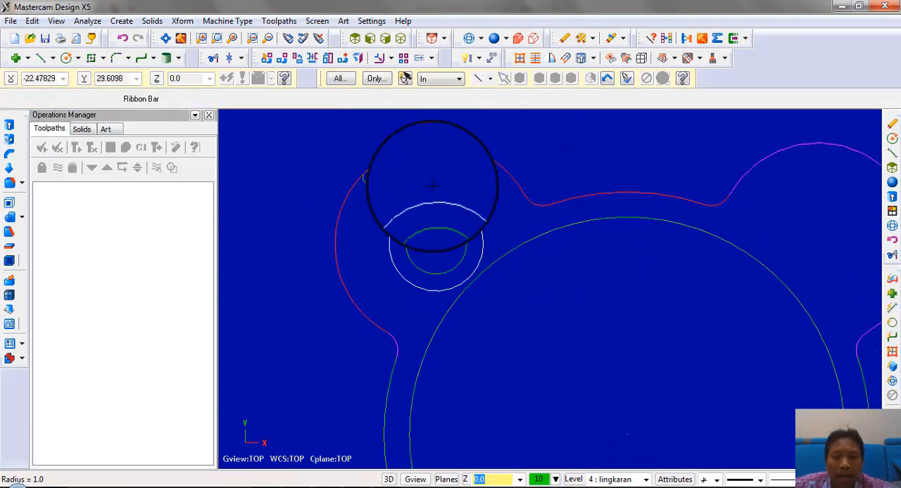
scroll(432, 186, "down", 1)
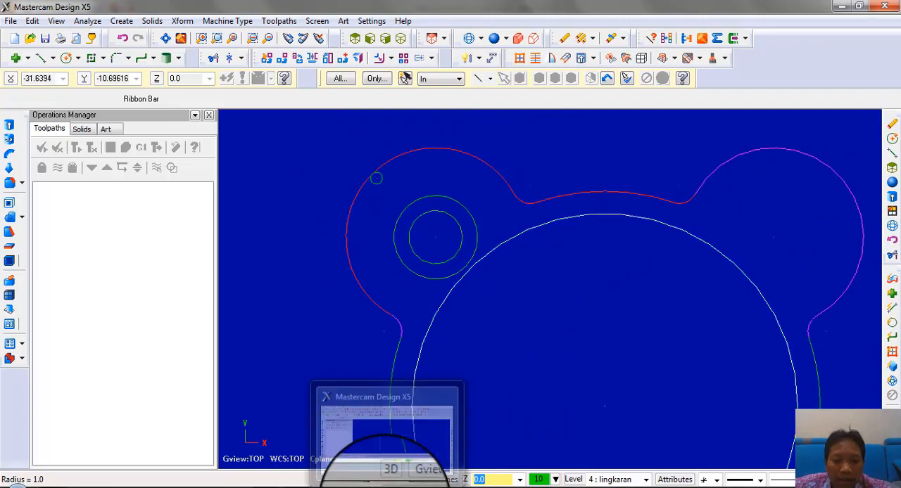
left_click(387, 487)
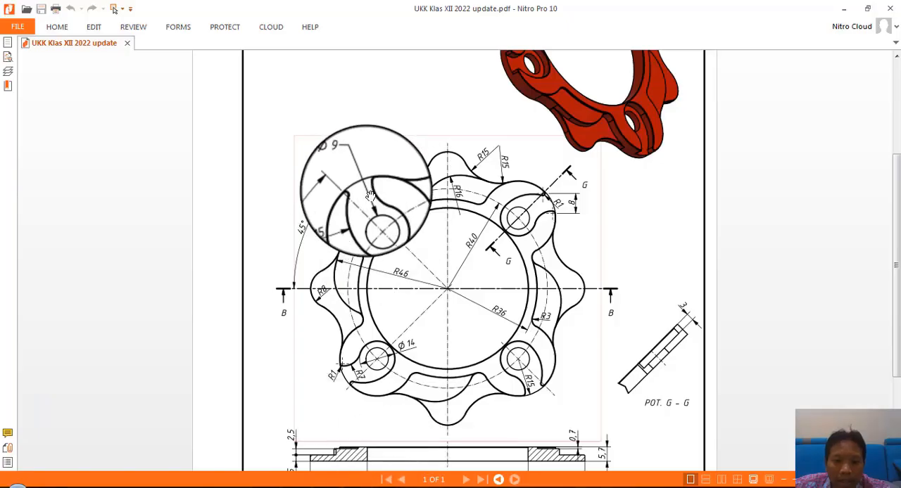
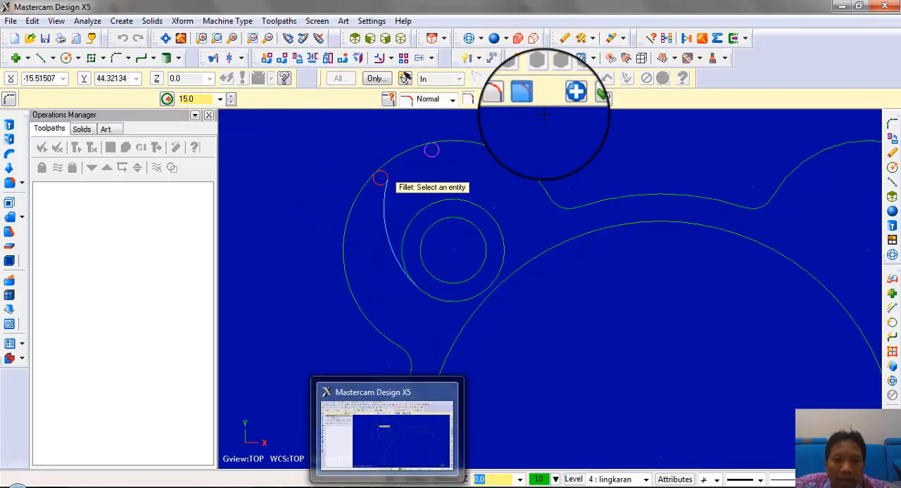
Check the pocket radius in the PDF drawing and fillet the right small circle to the 14-diameter circle with a radius of 7
double_click(193, 99)
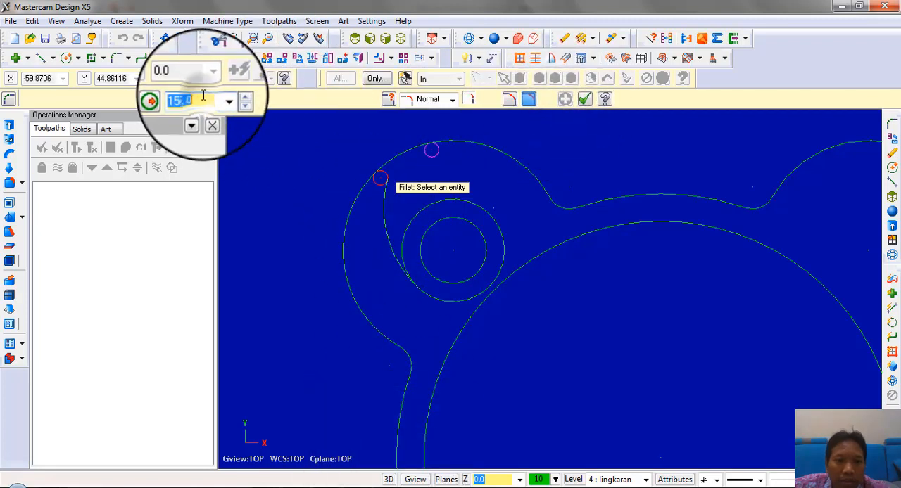
type("7")
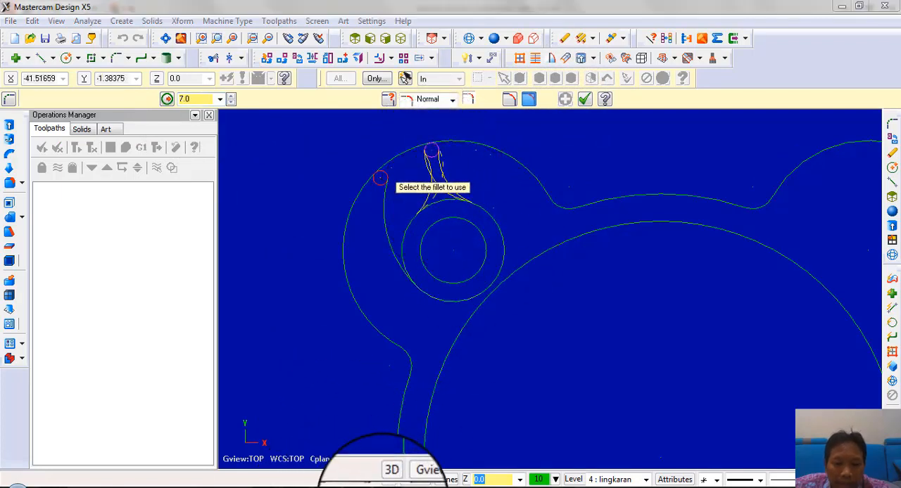
left_click(384, 484)
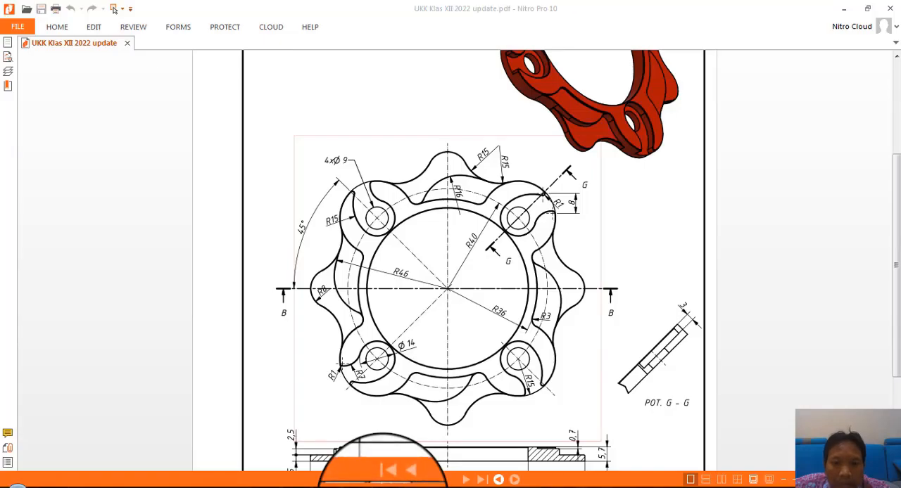
left_click(383, 484)
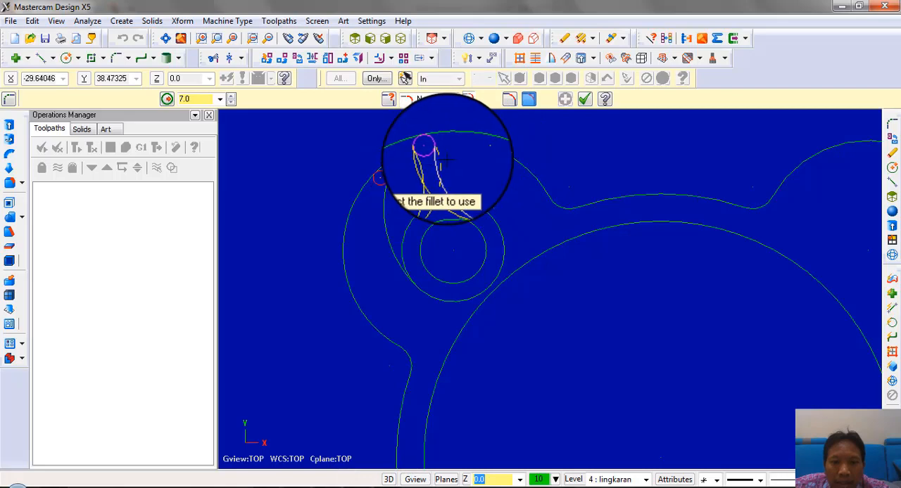
scroll(432, 171, "up", 2)
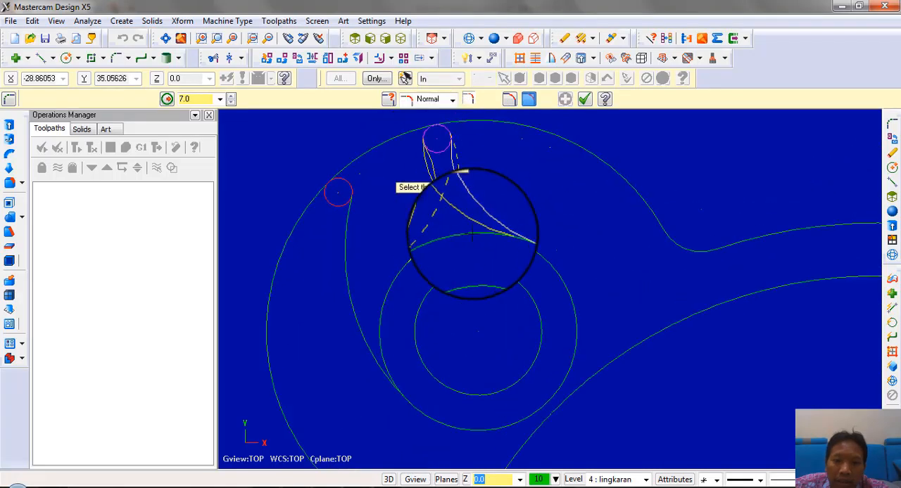
scroll(464, 222, "down", 5)
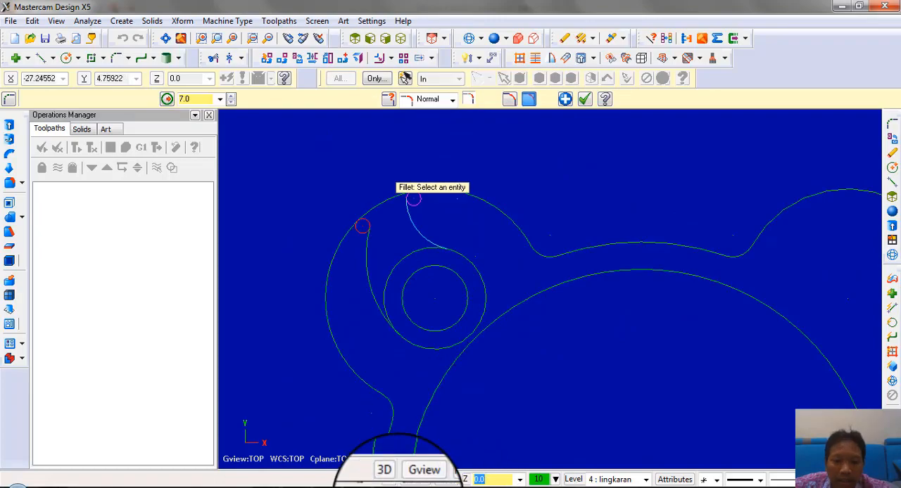
Consult the PDF drawing, then hide level 3 "atas" so only the "lingkaran" pocket geometry is displayed
left_click(391, 487)
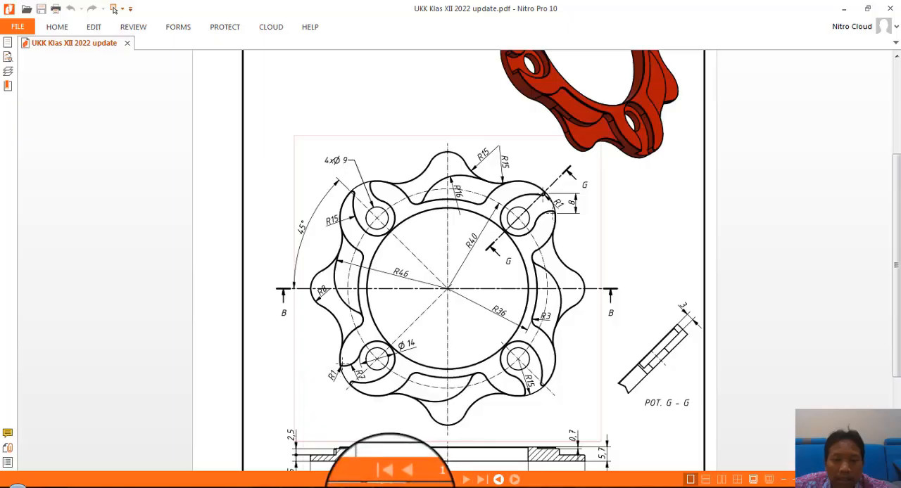
left_click(388, 486)
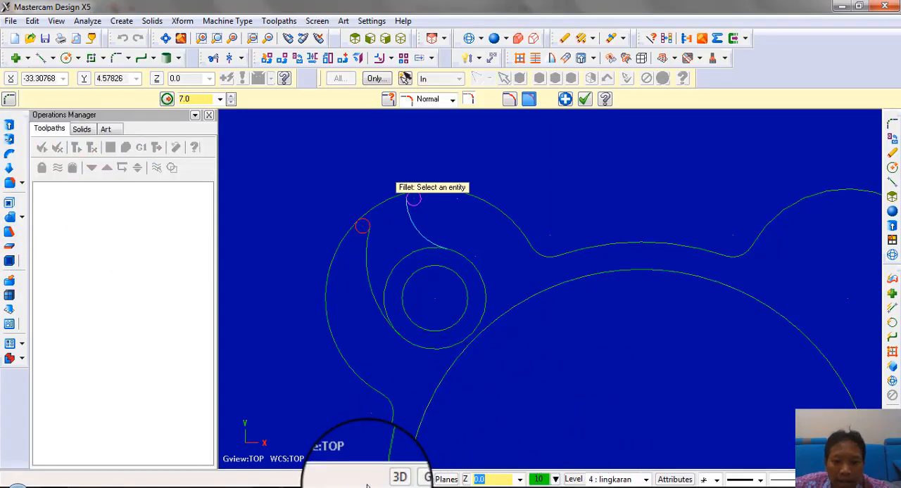
left_click(574, 482)
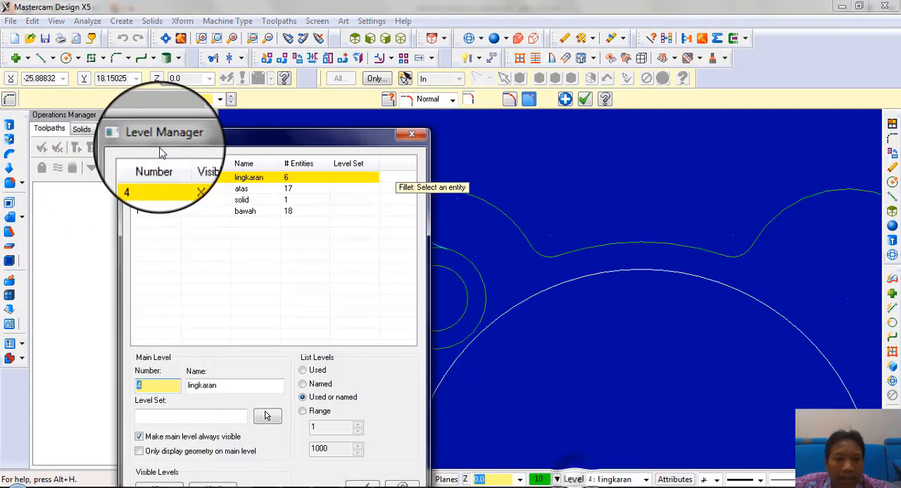
left_click(186, 189)
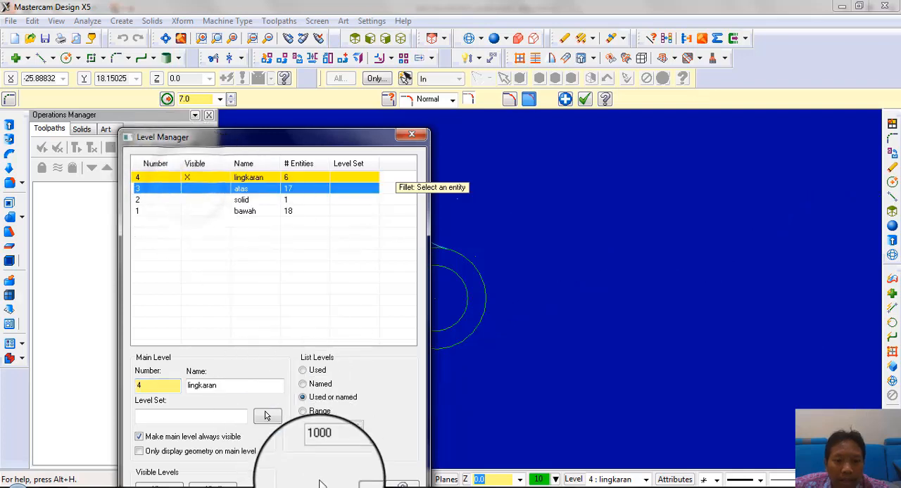
left_click(397, 133)
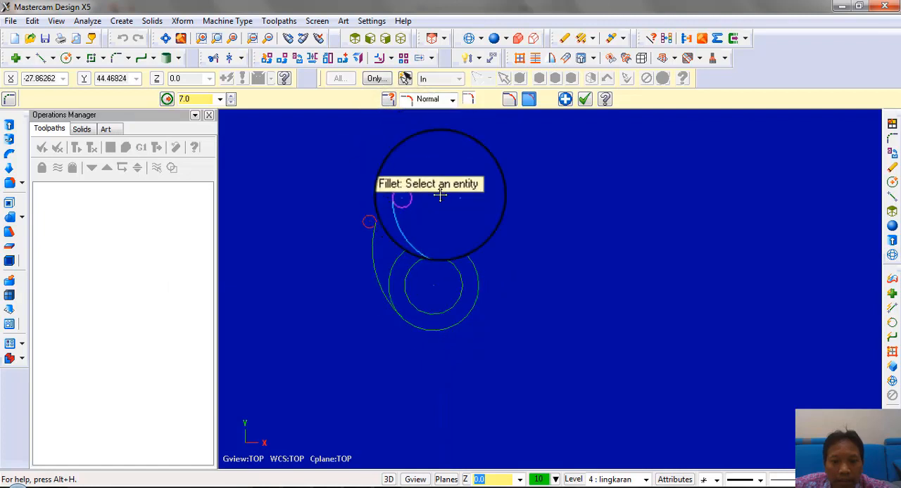
scroll(410, 243, "up", 2)
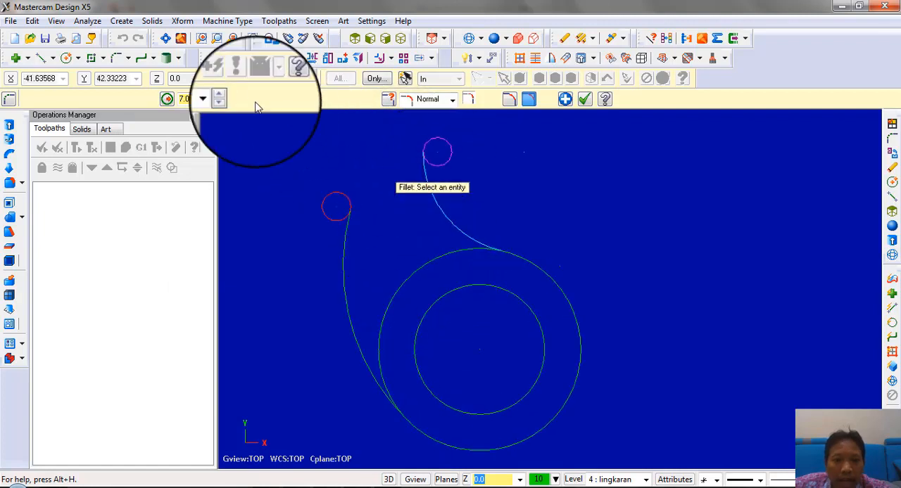
left_click(213, 62)
scroll(287, 223, "up", 1)
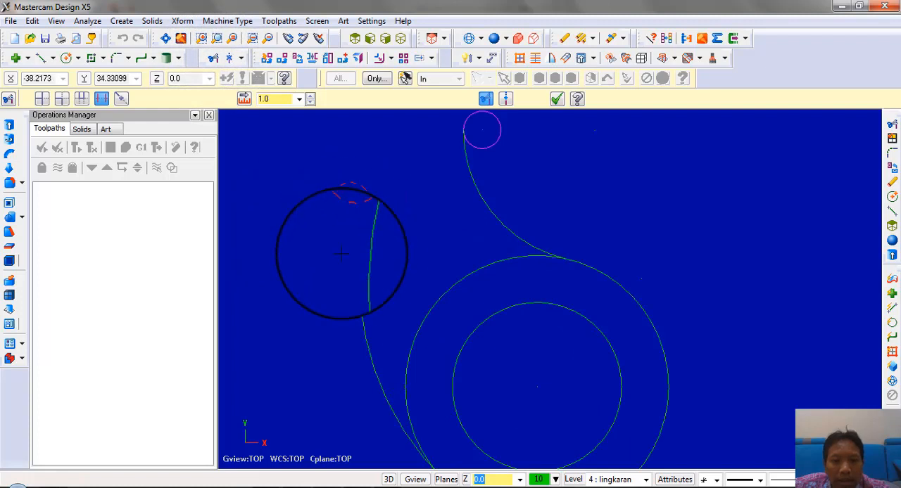
scroll(396, 182, "down", 2)
Check the lobe radius in the PDF drawing and draw a circle with a radius of 15 centered on the hole
left_click(65, 60)
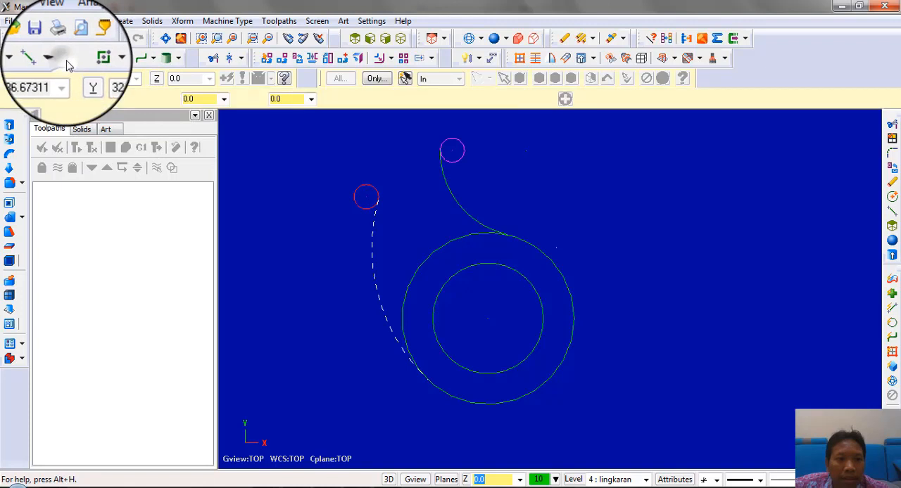
left_click(488, 320)
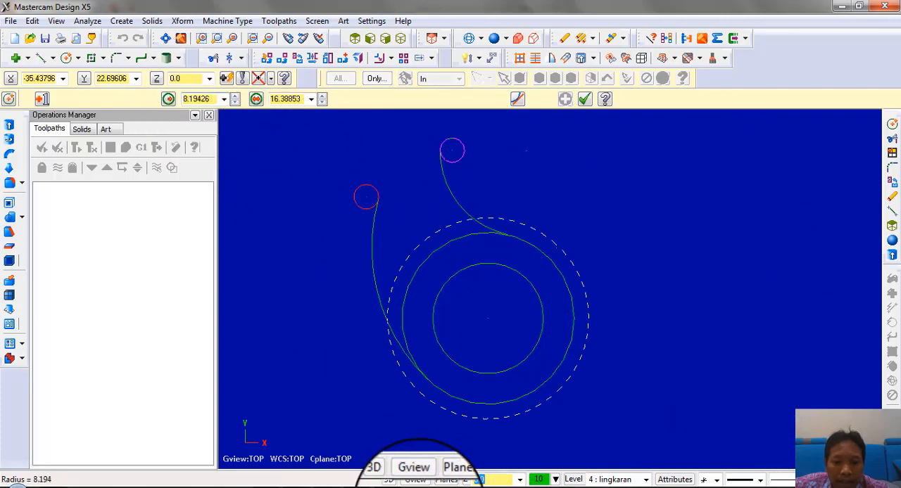
left_click(295, 486)
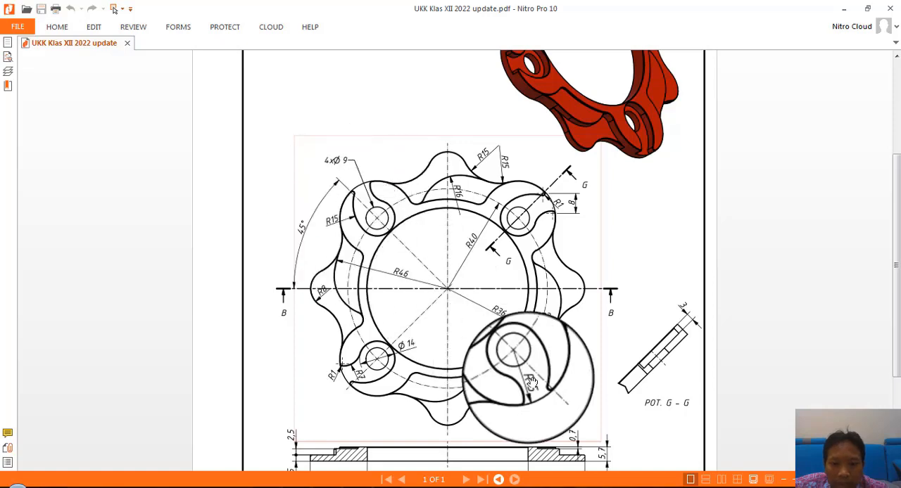
left_click(302, 484)
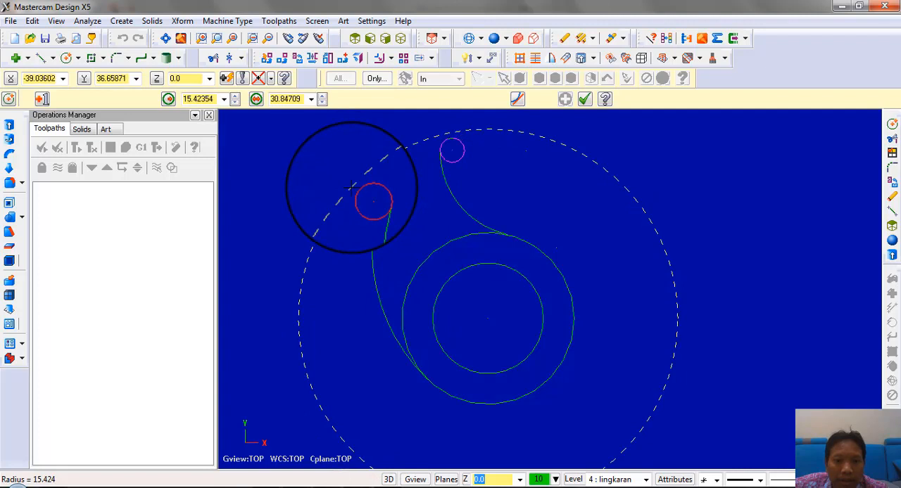
left_click(204, 99)
type("1")
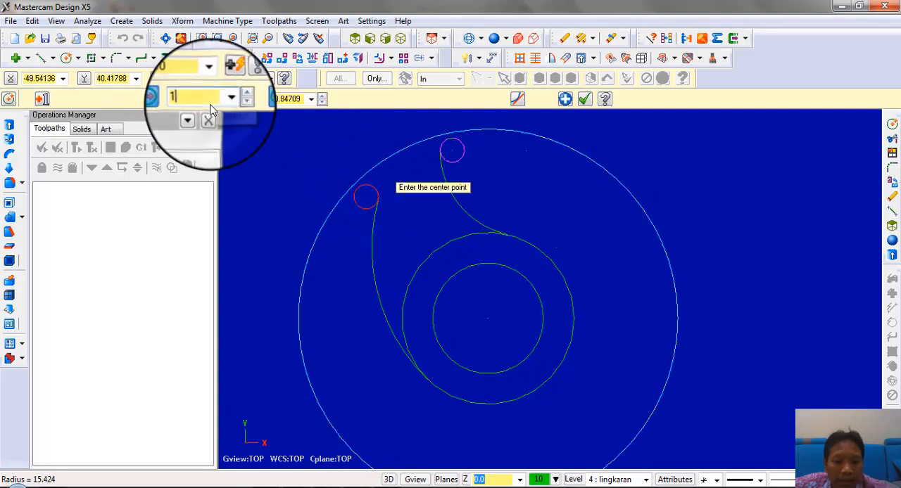
key("Return")
Trim away the unneeded parts of the two small end circles and the lower-left portion of the radius 15 circle
scroll(386, 188, "up", 1)
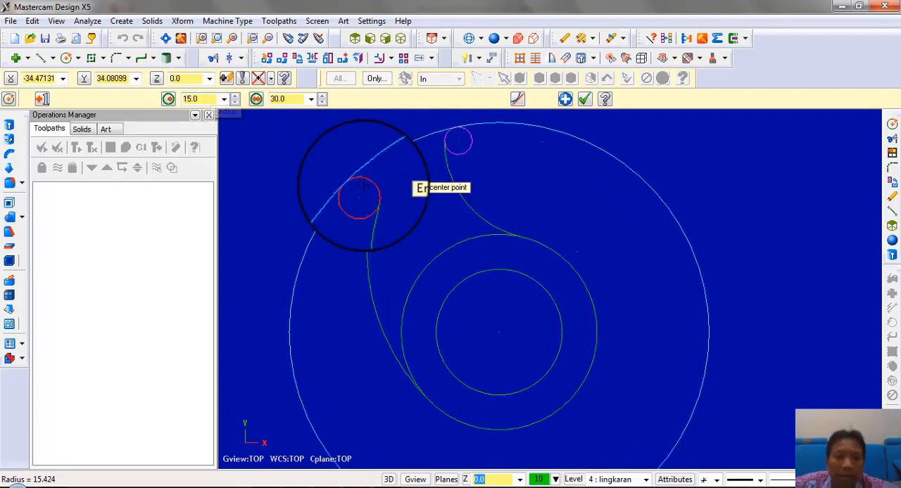
left_click(213, 59)
scroll(371, 224, "up", 1)
left_click(369, 224)
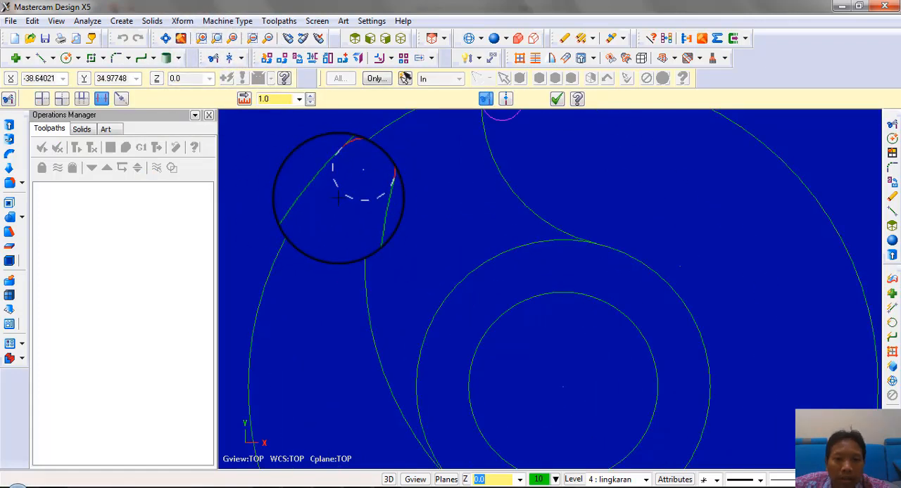
scroll(310, 277, "down", 2)
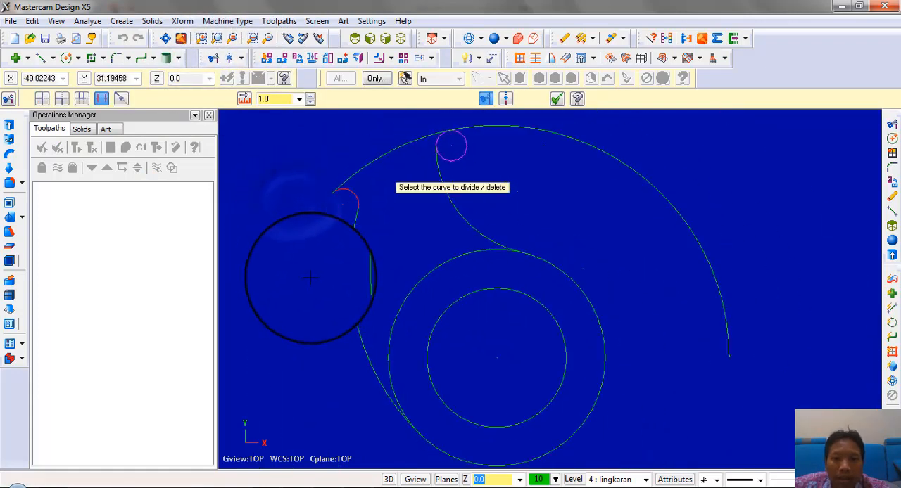
left_click(459, 164)
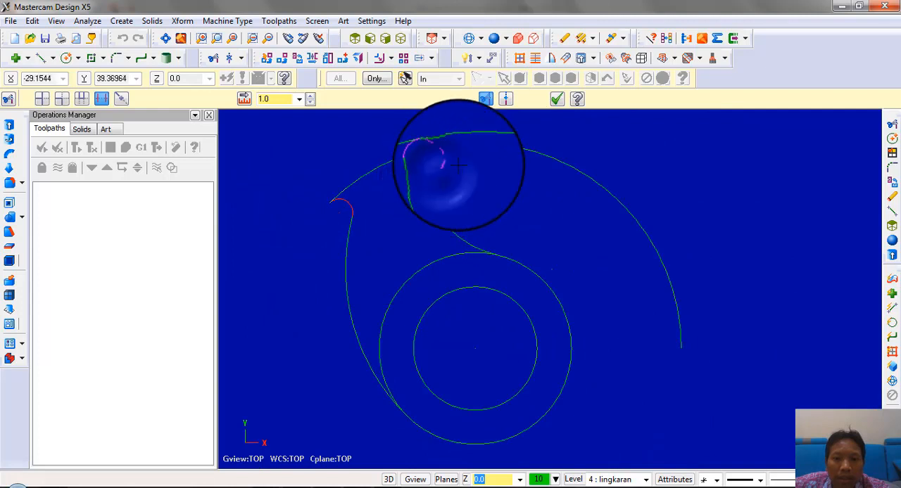
Trim the radius 15 circle's remaining right arc and the part of the 14-diameter circle between the two fillets to close the pocket outline
scroll(411, 144, "up", 4)
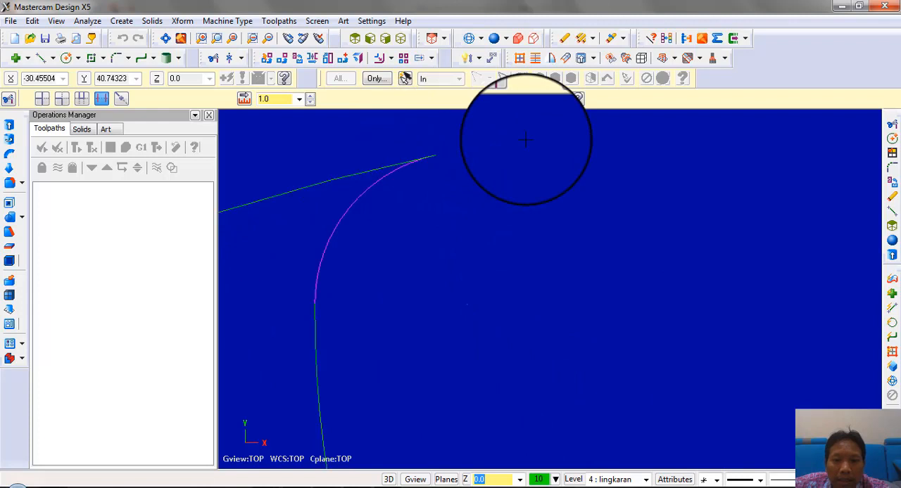
scroll(458, 170, "down", 1)
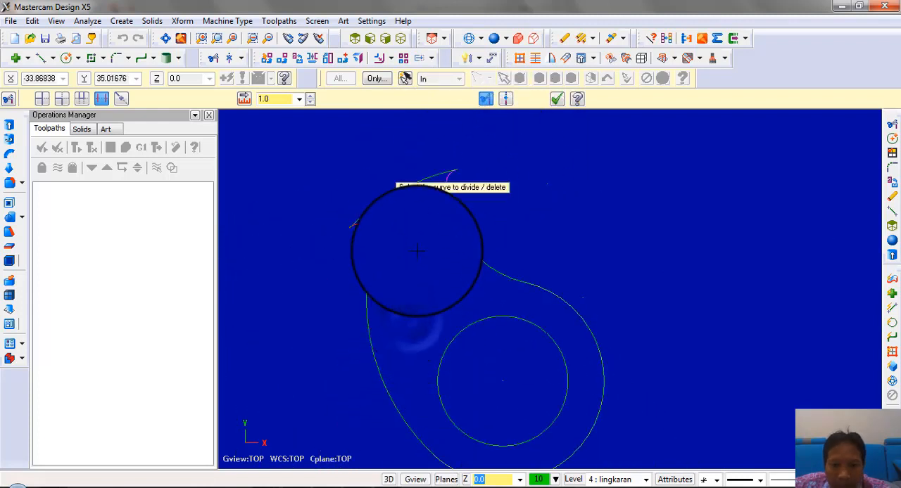
scroll(317, 235, "up", 2)
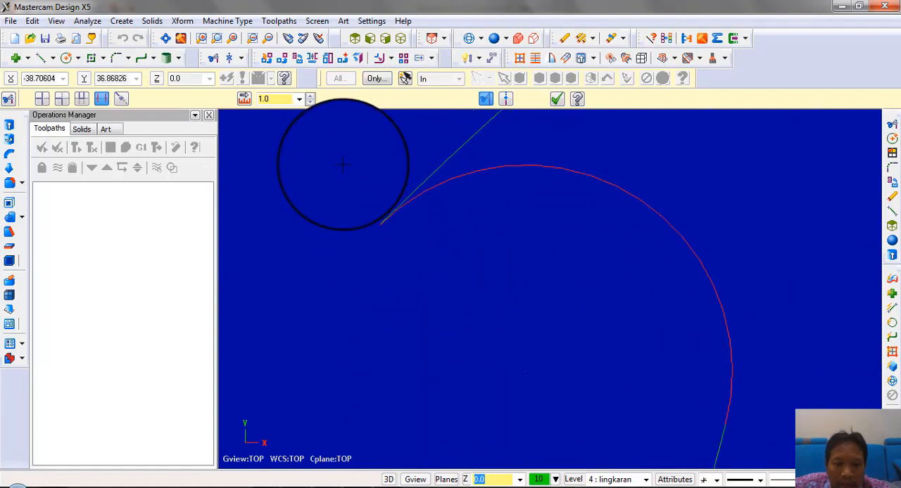
scroll(292, 200, "down", 4)
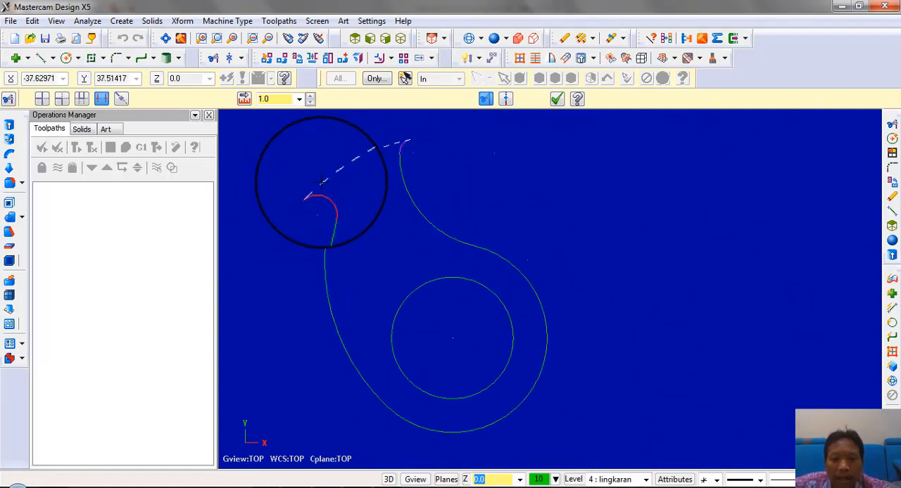
Compare the pocket with the PDF drawing, show level 3 "atas" again and finish the trimming
left_click(295, 487)
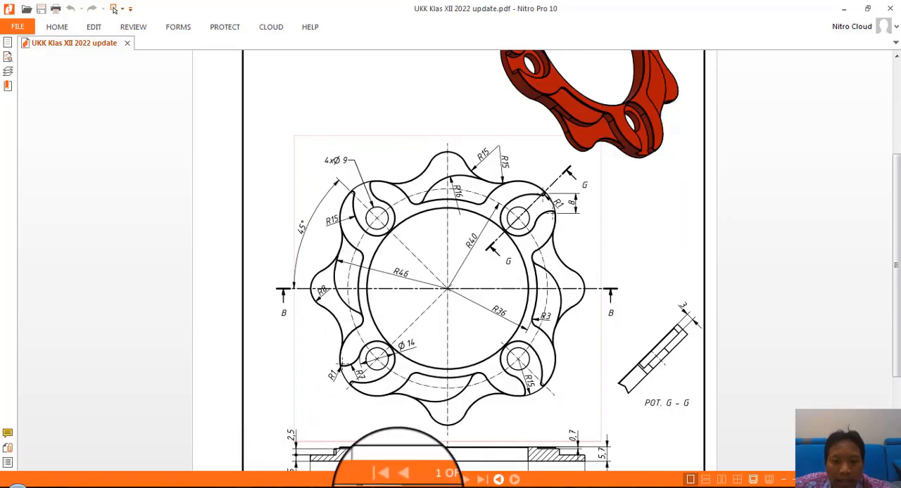
left_click(382, 487)
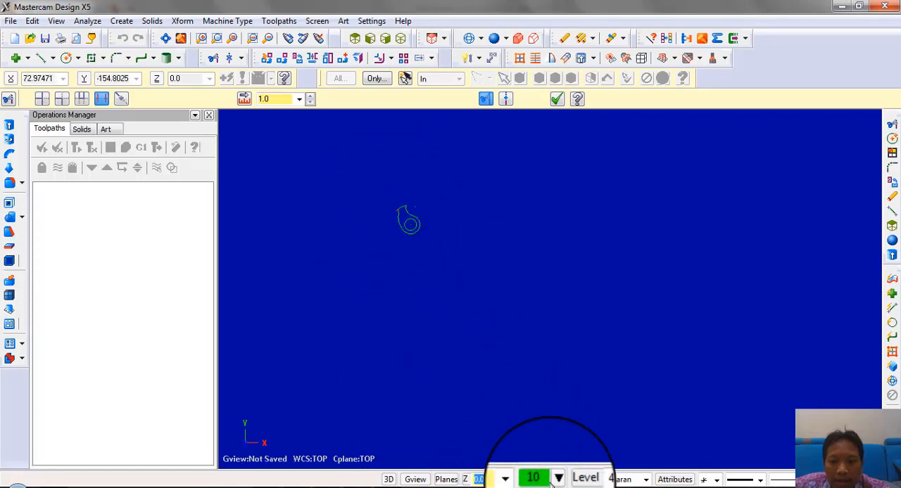
left_click(574, 481)
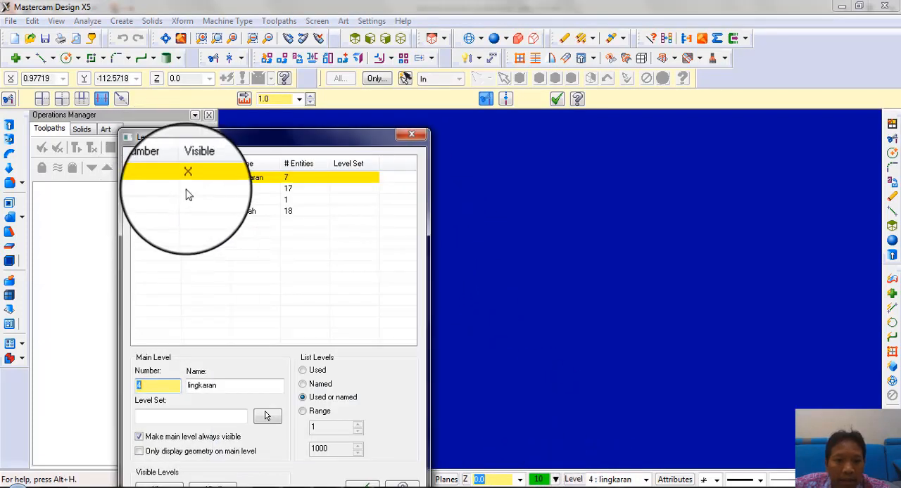
left_click(186, 189)
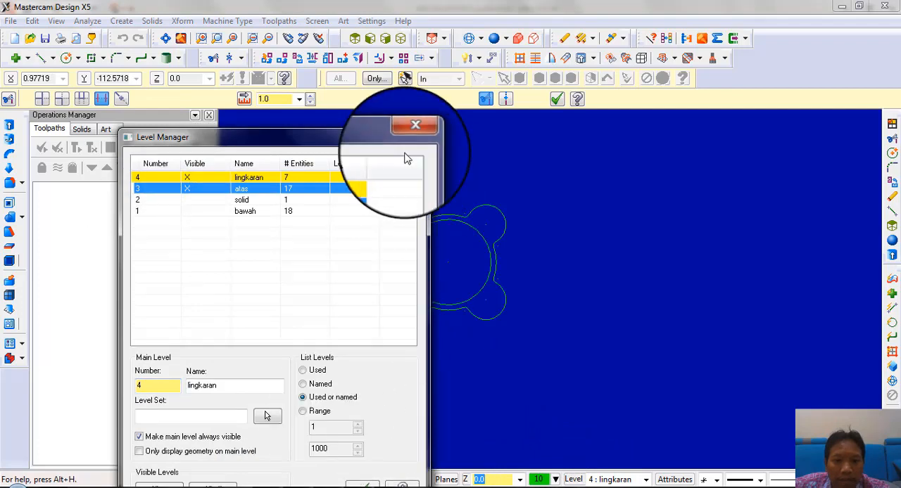
left_click_drag(322, 143, 184, 240)
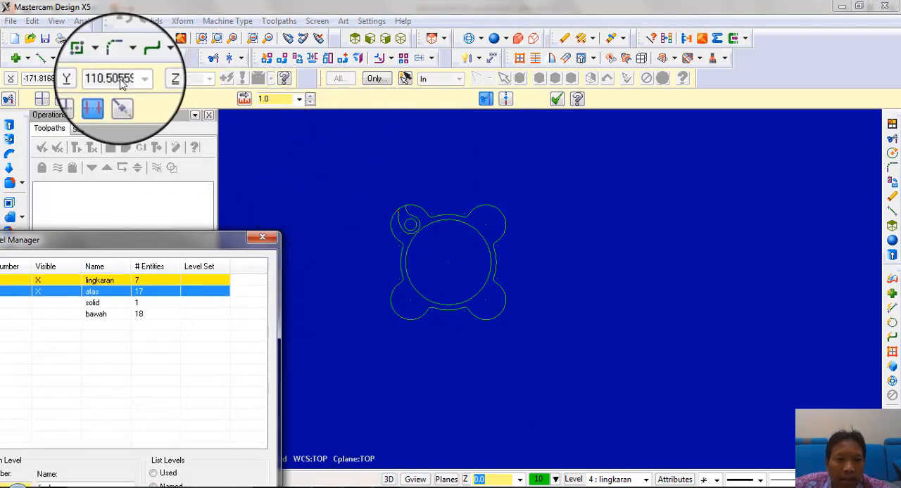
left_click(556, 98)
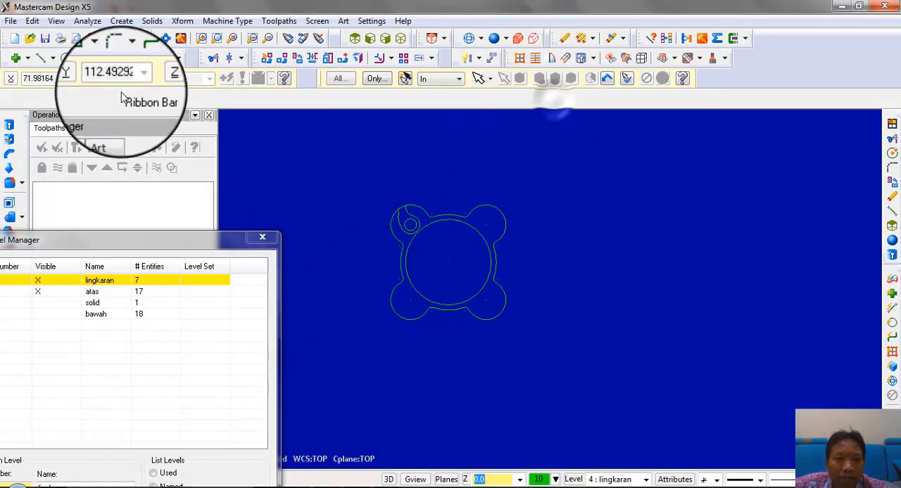
Start a Rotate and select the upper-left lobe's hole and pocket outline, hiding level 3 "atas" during the selection and showing it again
left_click(299, 60)
scroll(412, 227, "up", 3)
scroll(386, 164, "up", 3)
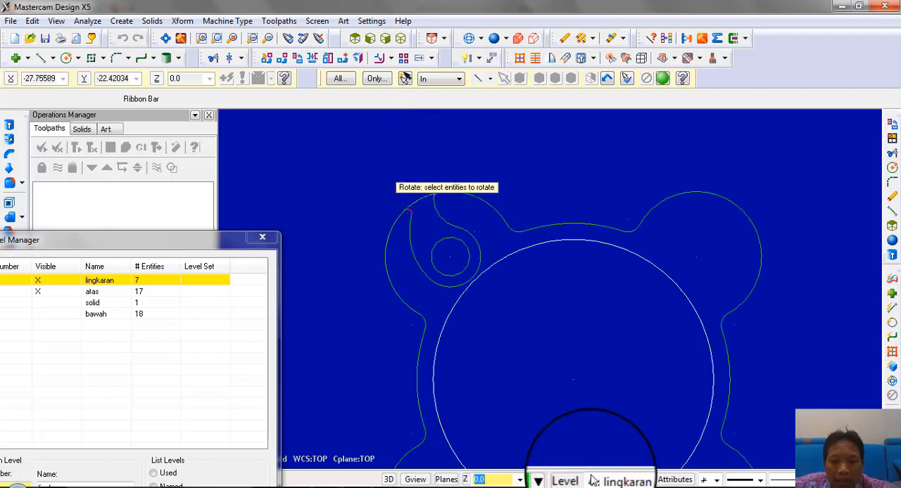
left_click(568, 483)
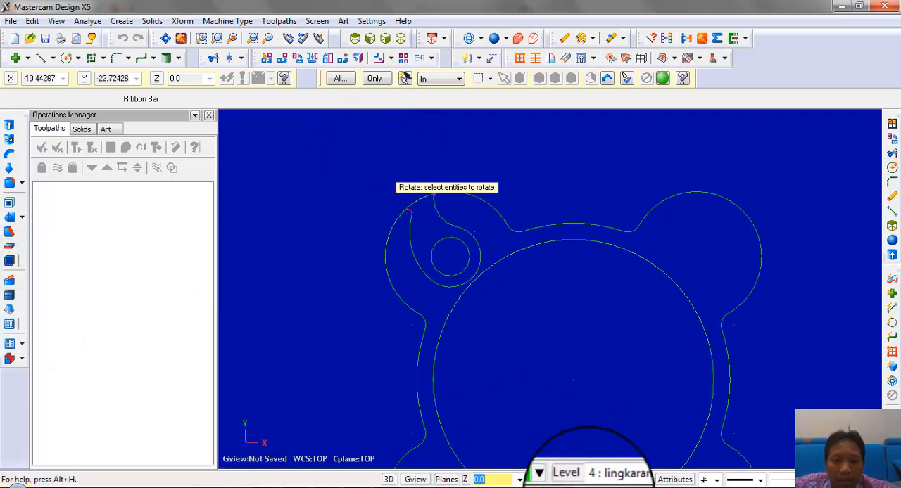
left_click(582, 481)
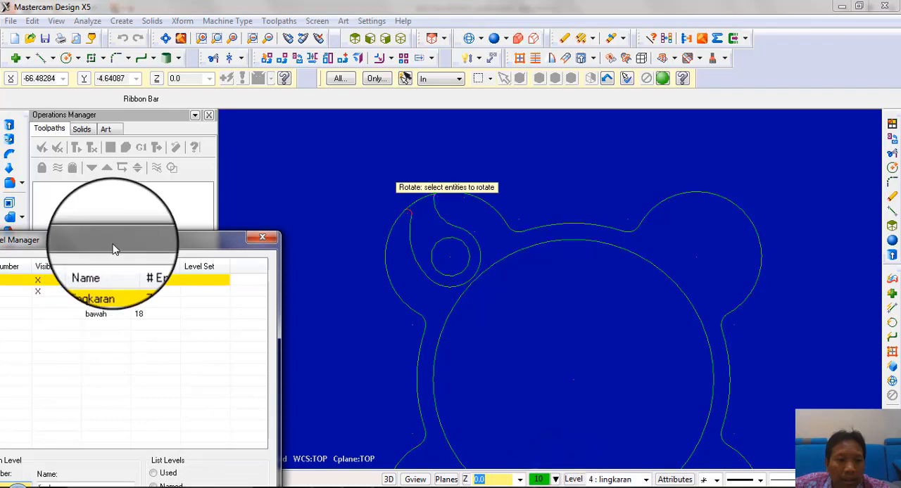
left_click_drag(113, 242, 193, 275)
left_click(117, 321)
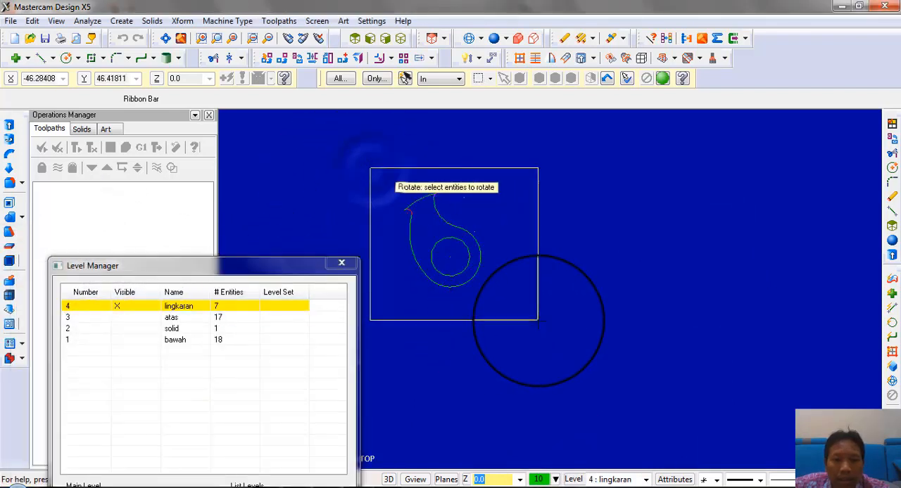
left_click(116, 317)
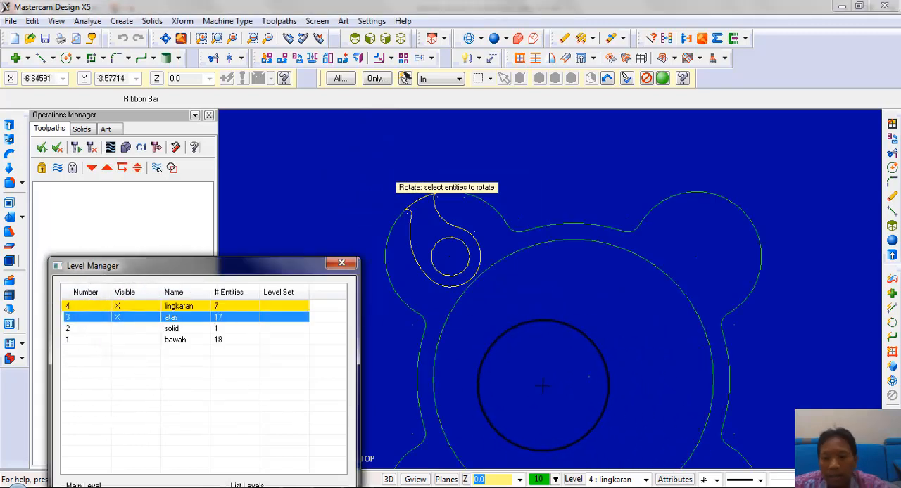
Rotate the selected hole and pocket outline about the ring's center as 3 copies with 90 degrees between them
key("Escape")
key("Return")
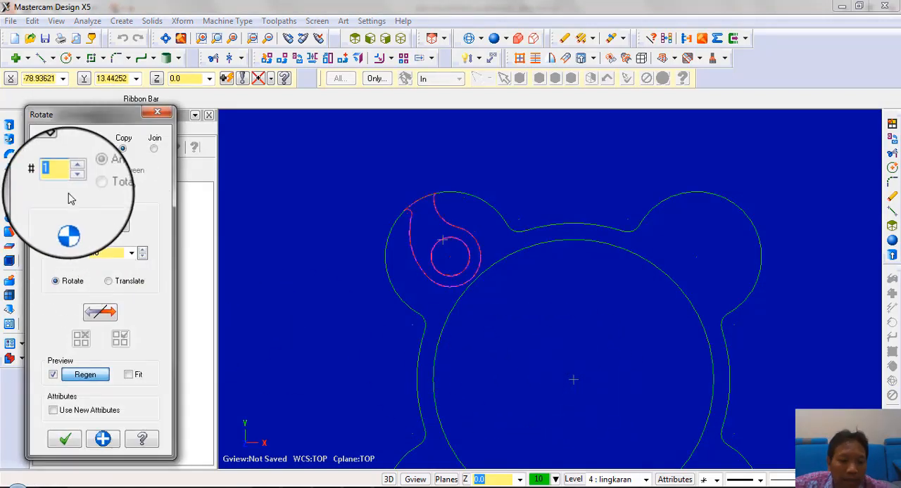
left_click(112, 253)
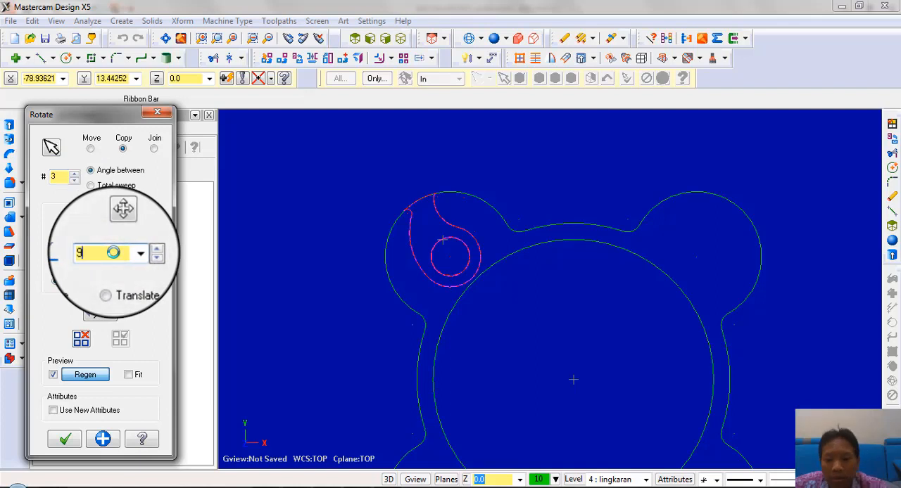
scroll(450, 197, "down", 3)
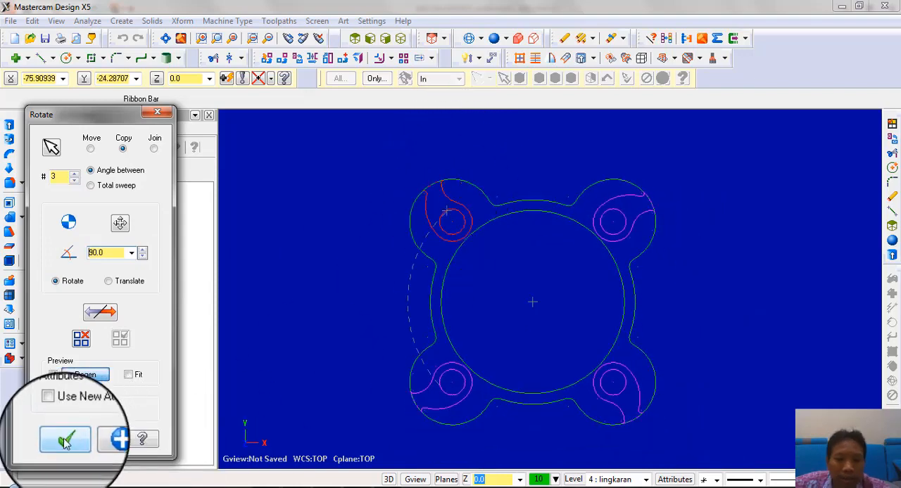
left_click(67, 440)
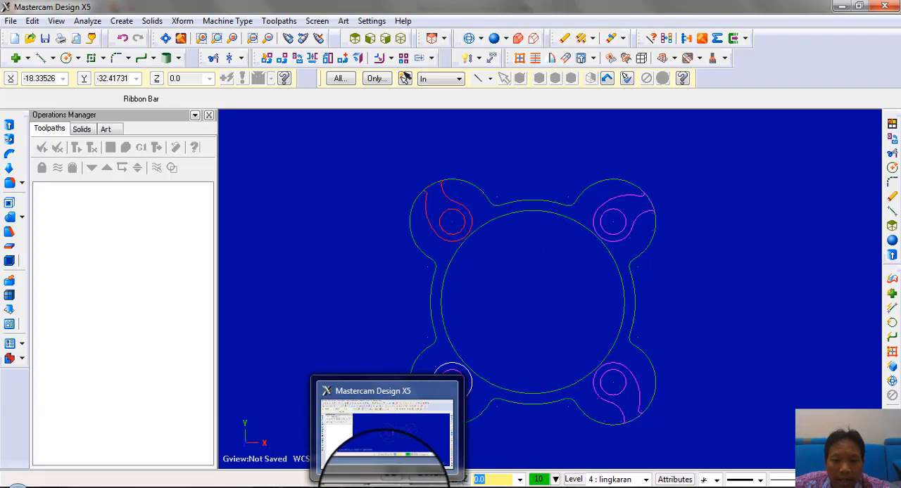
Hide level 3 "atas", show level 2 "solid", and check the lobe pocket's section G-G in the PDF drawing
left_click(574, 479)
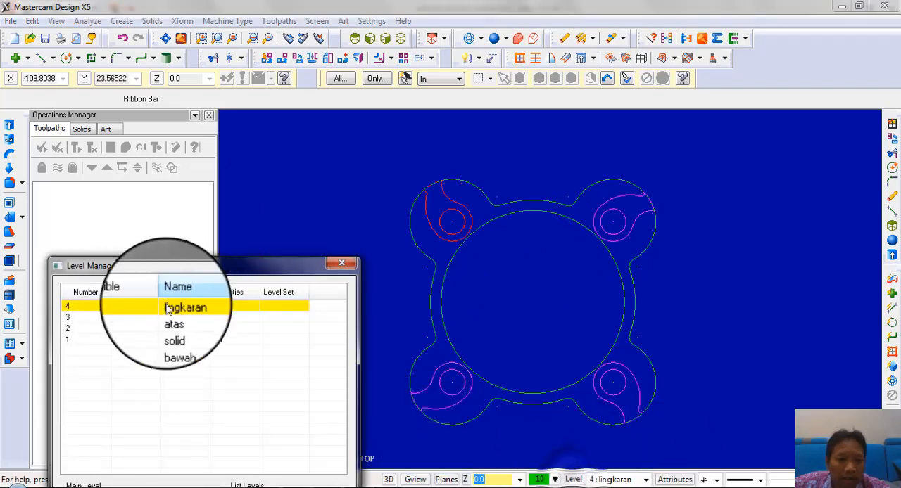
left_click(120, 318)
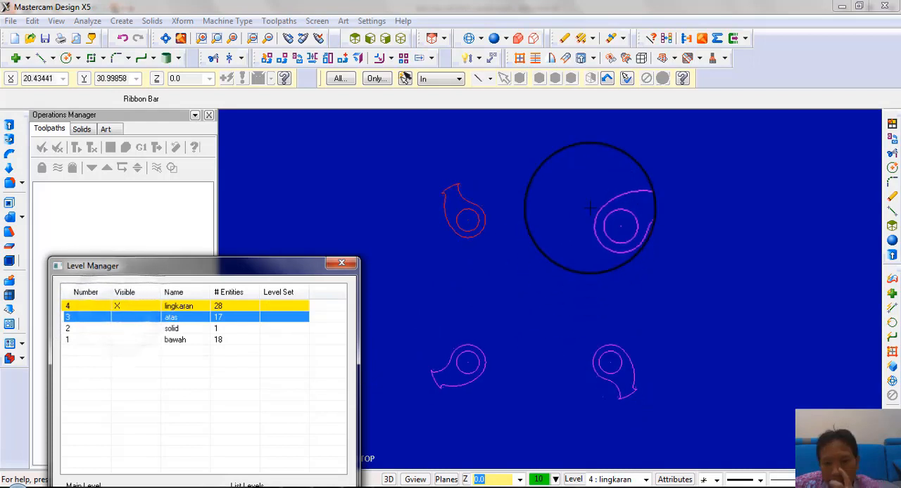
left_click(117, 328)
middle_click_drag(583, 288, 597, 239)
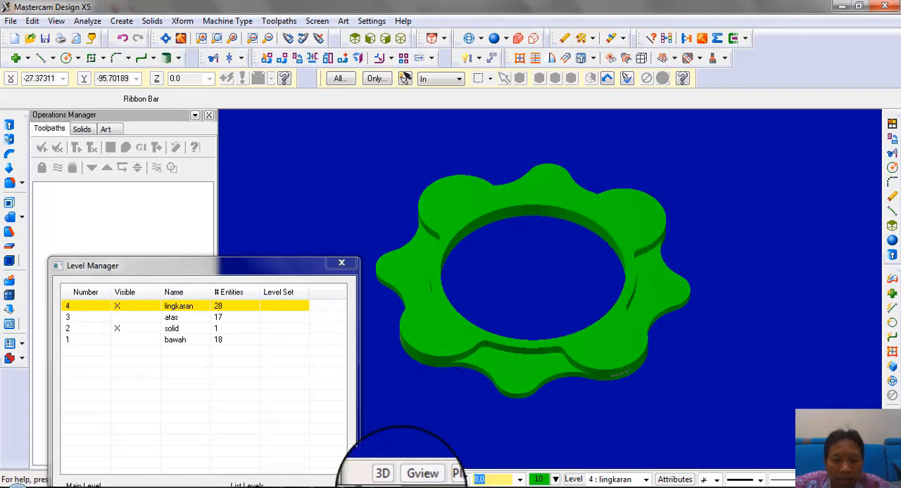
left_click(387, 485)
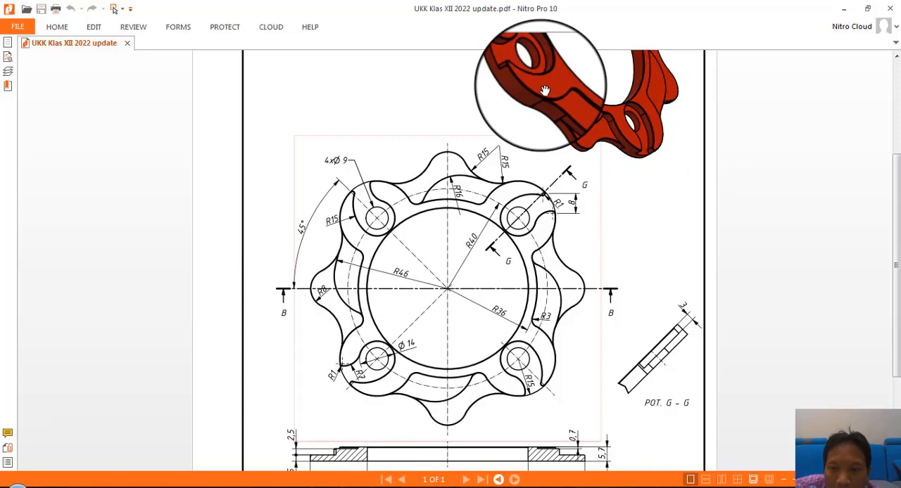
scroll(535, 338, "down", 1)
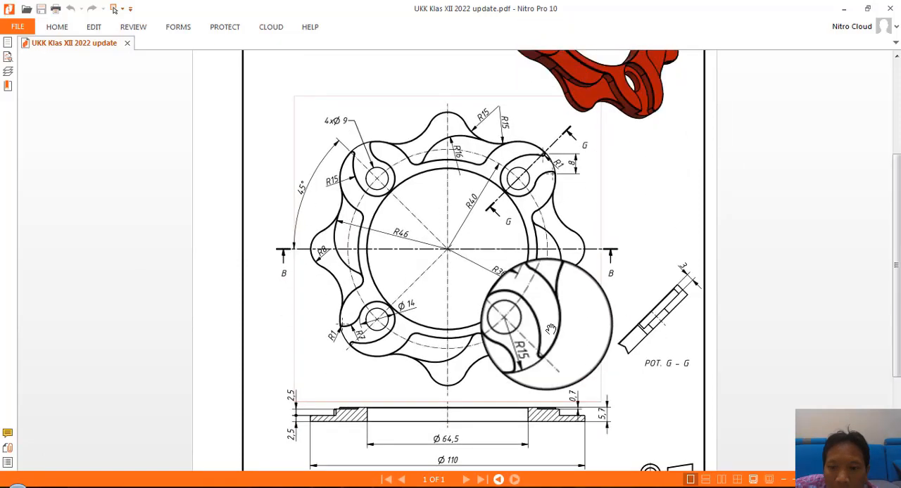
scroll(633, 373, "up", 2)
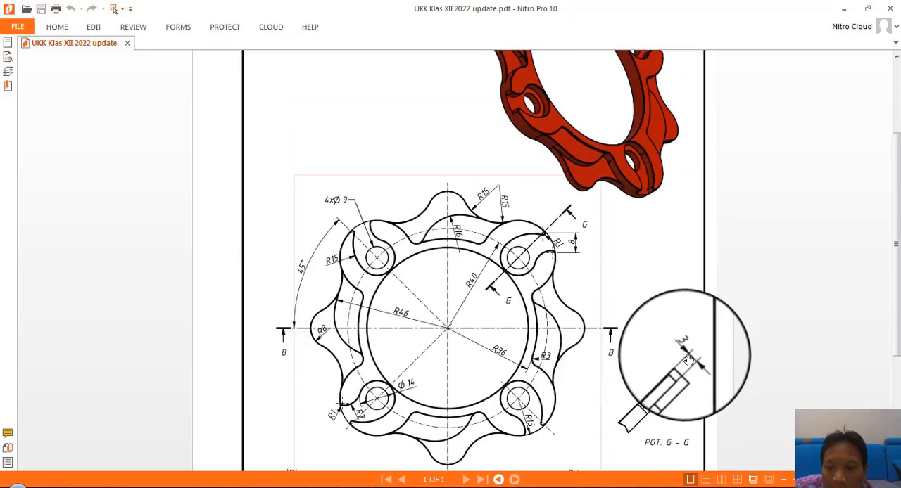
left_click(378, 487)
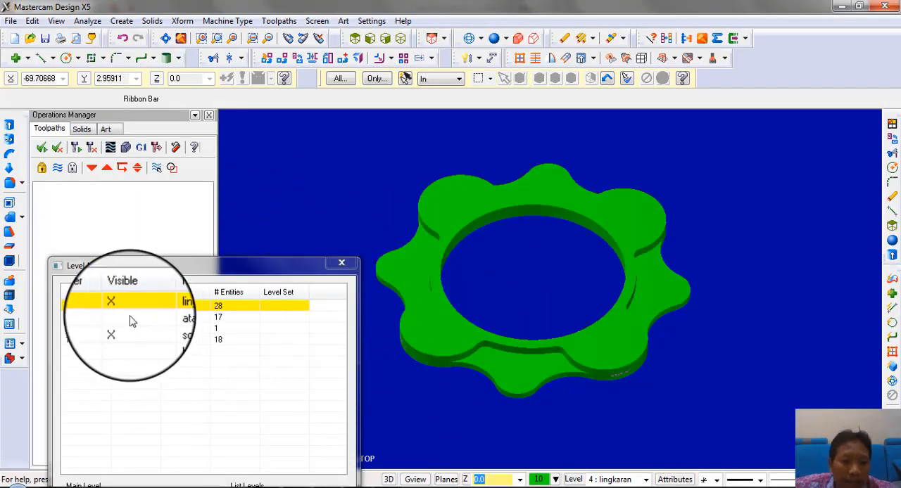
Extrude-cut the four lobe hole circles through all of the solid in both directions, and shade the model to check the holes
left_click(466, 41)
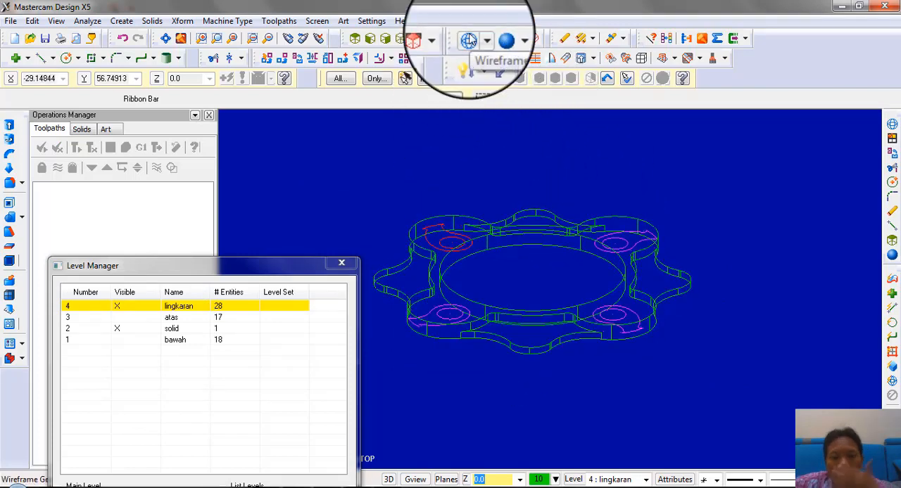
middle_click_drag(495, 119, 491, 137)
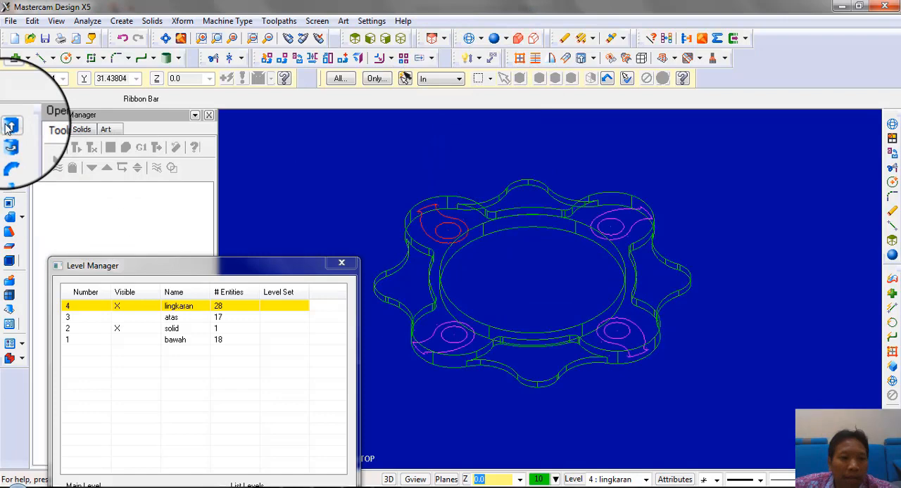
left_click(9, 126)
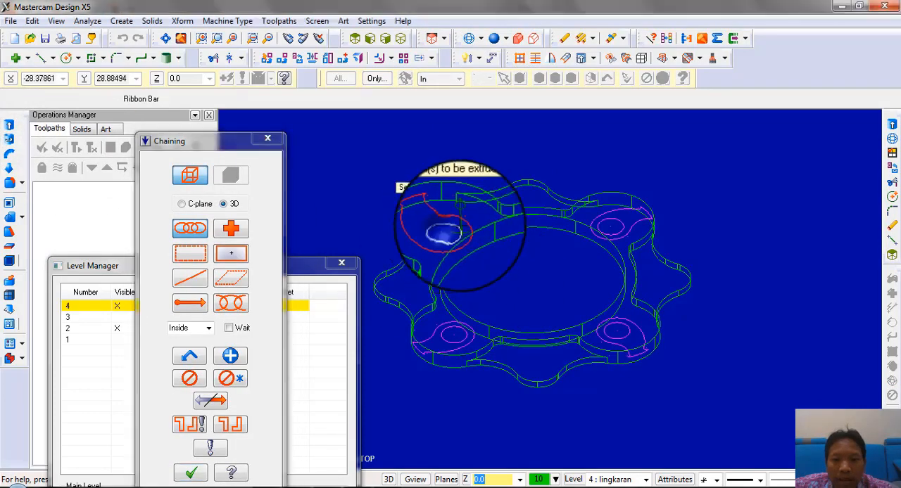
left_click(609, 227)
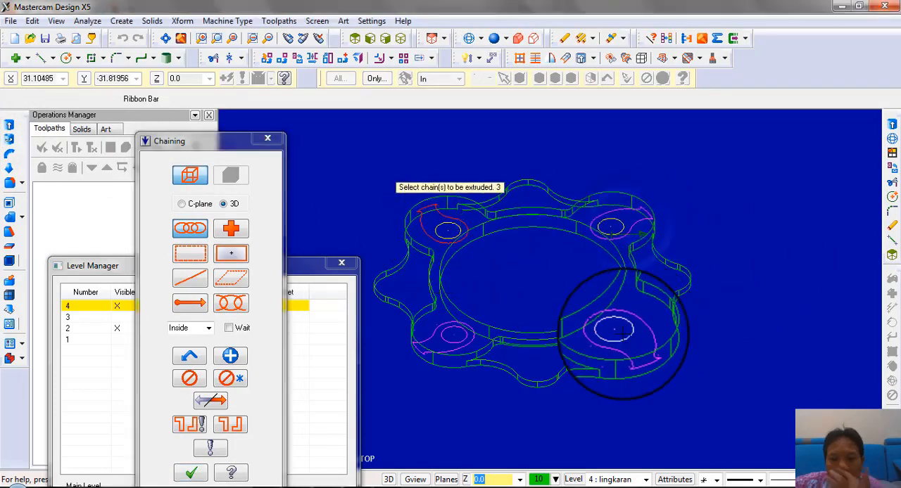
left_click(425, 327)
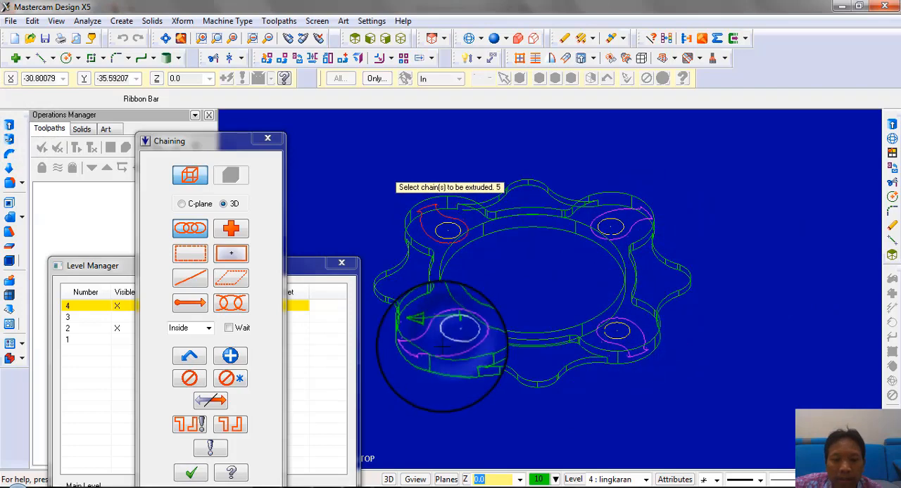
left_click(181, 467)
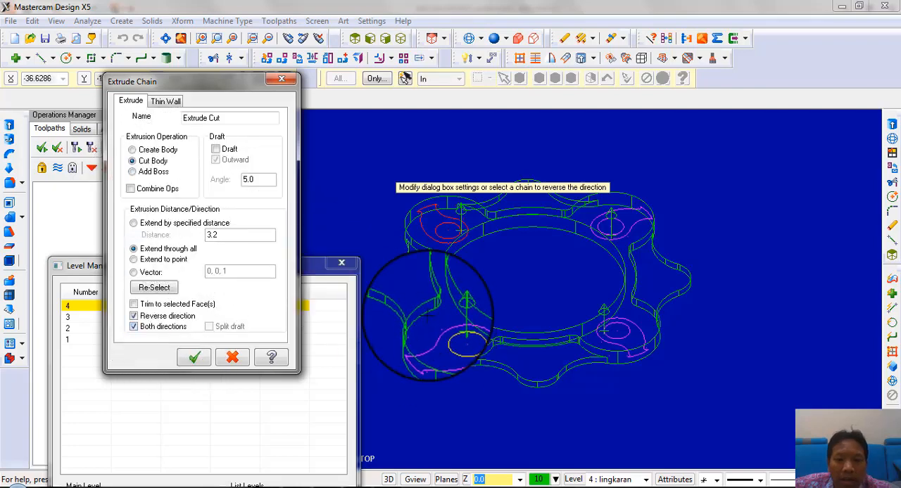
middle_click_drag(464, 236, 390, 267)
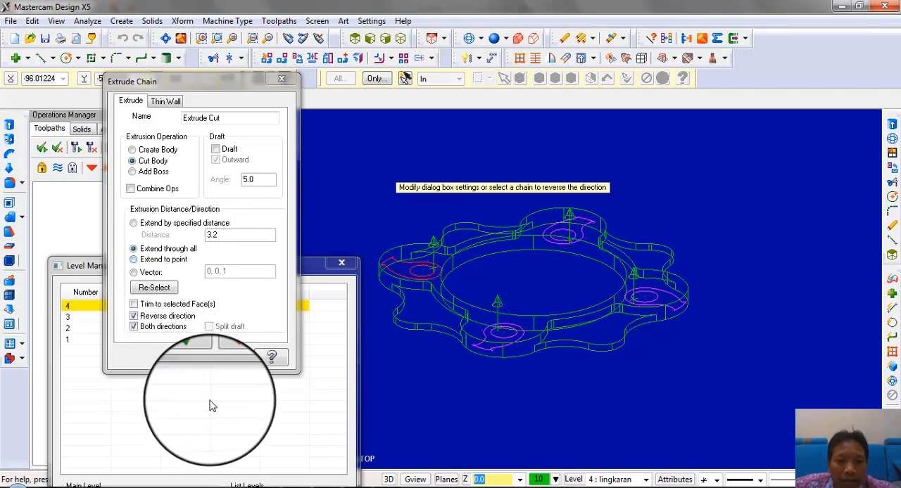
left_click(195, 358)
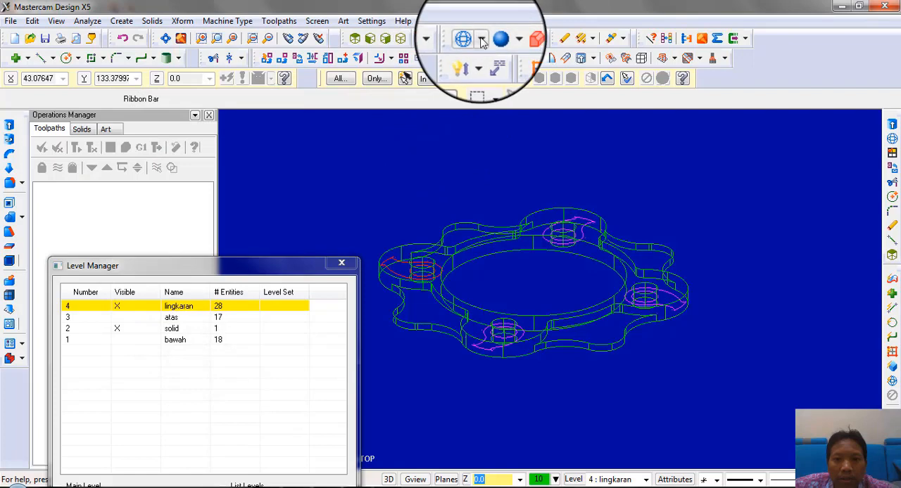
left_click(496, 39)
mouse_move(513, 171)
middle_mouse_down()
mouse_move(493, 237)
mouse_move(500, 178)
middle_mouse_up()
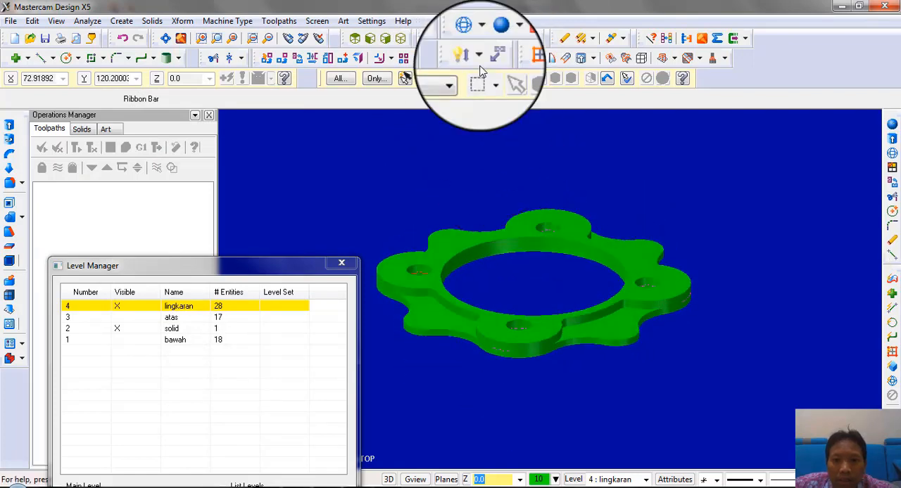
Return to wireframe and chain the four lobe pocket outlines for an extruded cut of the solid
left_click(468, 38)
middle_click_drag(523, 230, 522, 233)
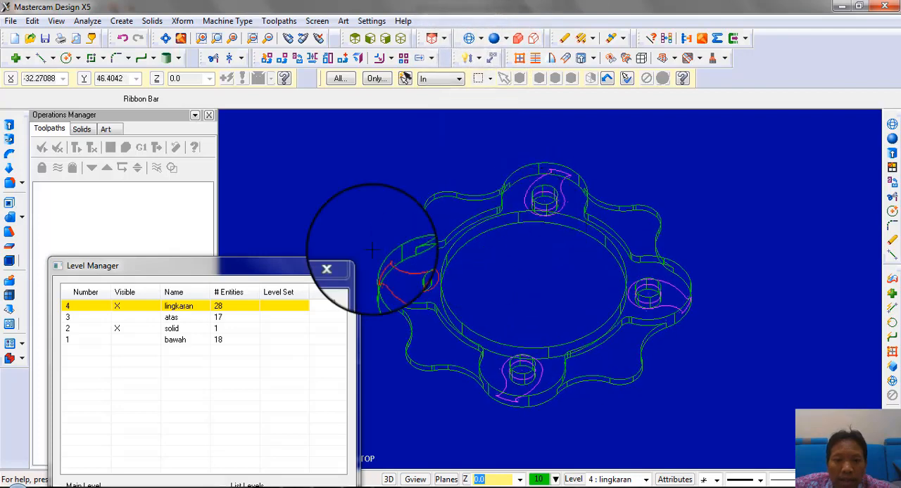
left_click(9, 126)
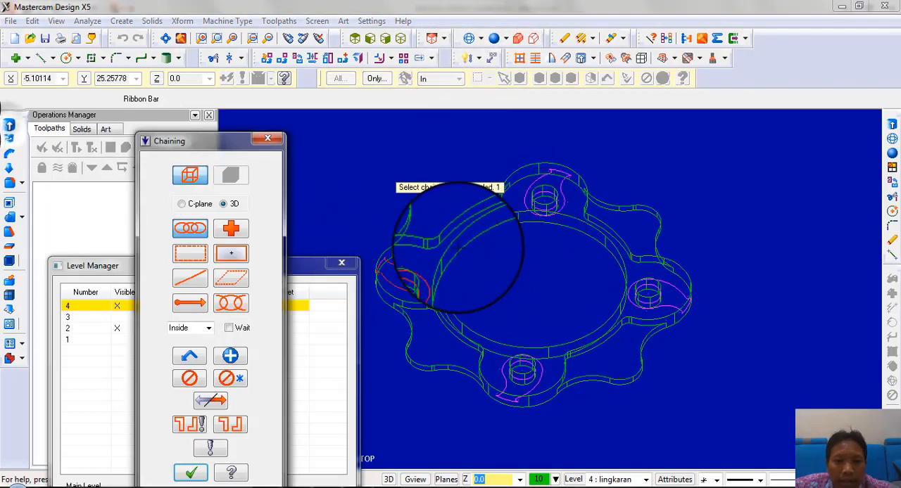
left_click(536, 184)
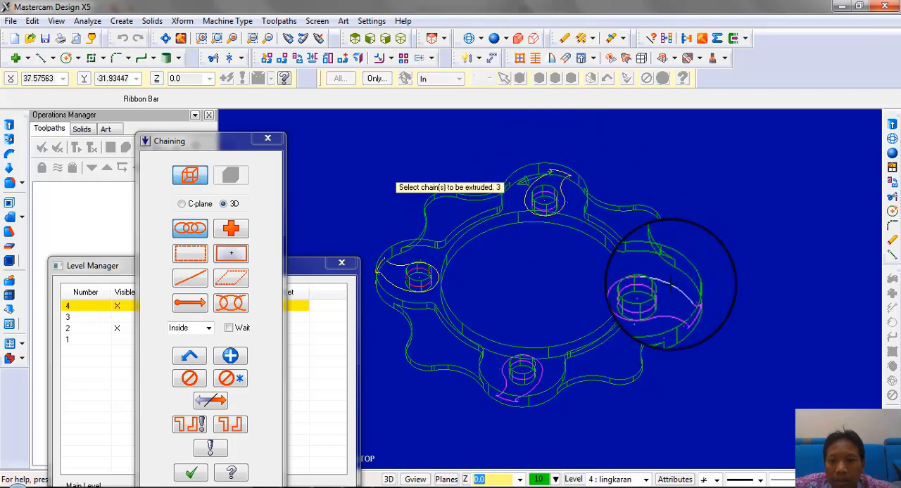
left_click(671, 283)
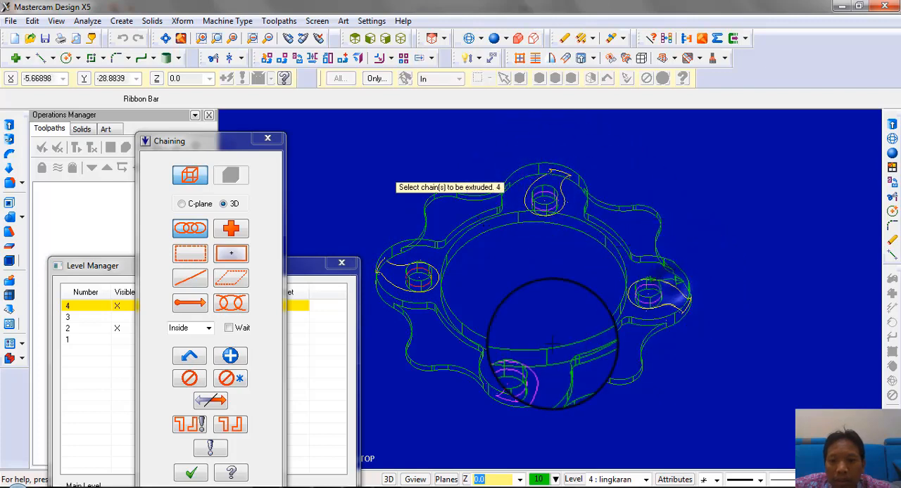
left_click(191, 473)
middle_click_drag(534, 283, 568, 255)
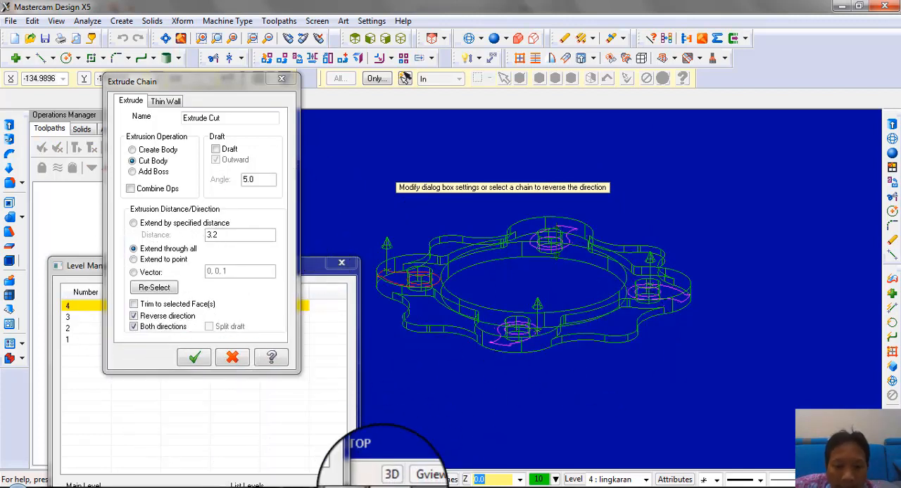
Check the pocket depth in the PDF's section G-G and cut the pockets through all with Reverse direction and Both directions off
left_click(291, 487)
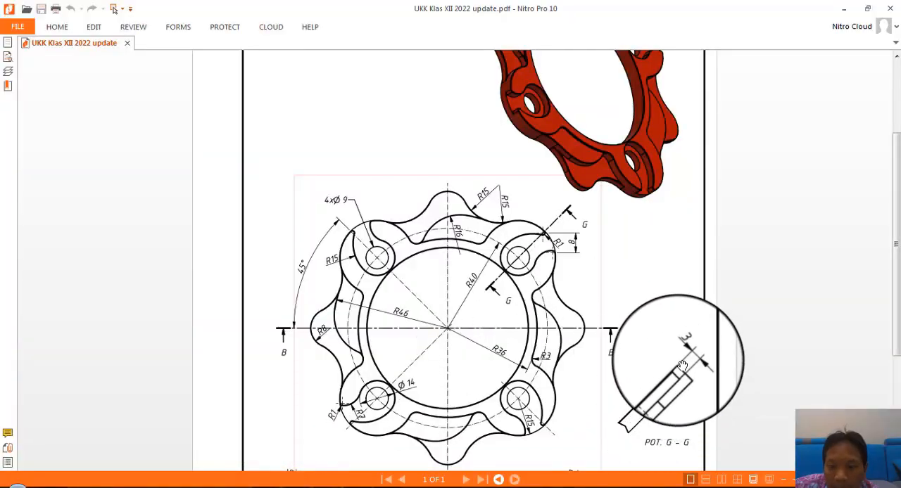
left_click(380, 486)
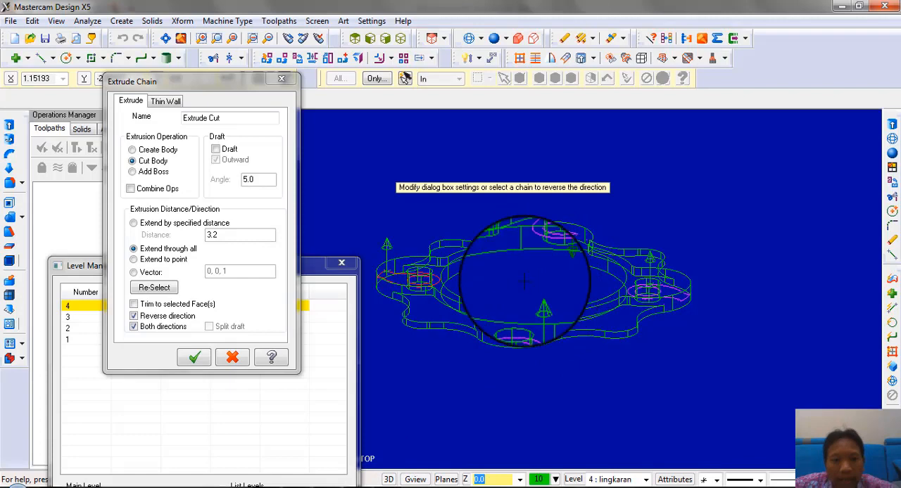
left_click(149, 316)
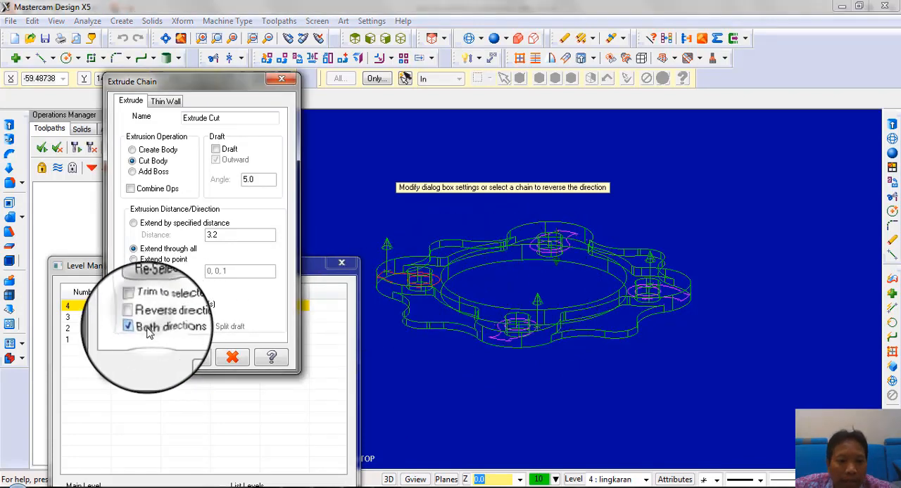
left_click(146, 328)
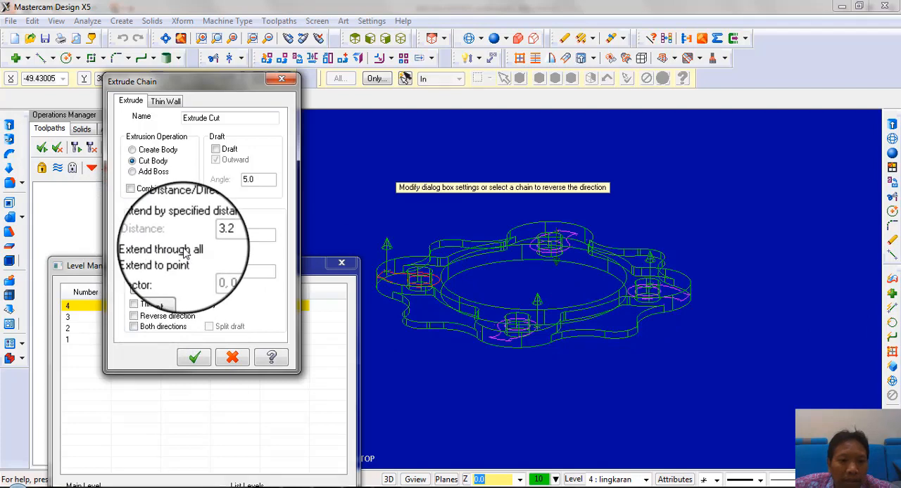
left_click(194, 359)
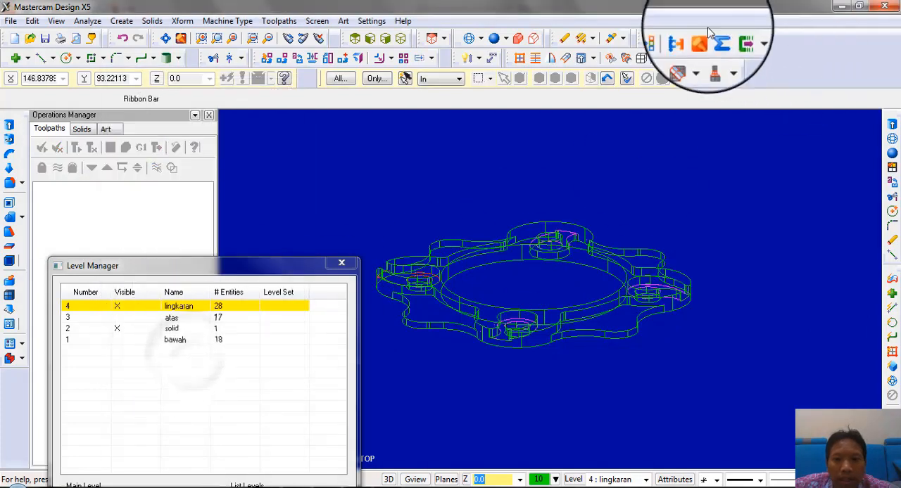
Shade and inspect the pocketed model, and locate the upper lobe pocket's Extrude Cut in the solid's operation history
left_click(494, 39)
mouse_move(571, 231)
middle_mouse_down()
mouse_move(560, 270)
mouse_move(581, 254)
mouse_move(603, 313)
mouse_move(583, 151)
mouse_move(606, 123)
mouse_move(599, 178)
mouse_move(547, 306)
mouse_move(555, 115)
mouse_move(557, 186)
middle_mouse_up()
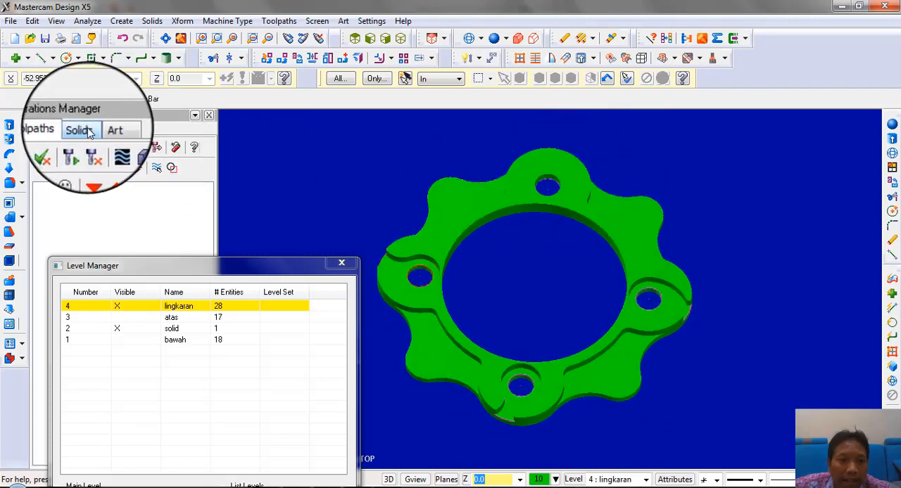
left_click(338, 262)
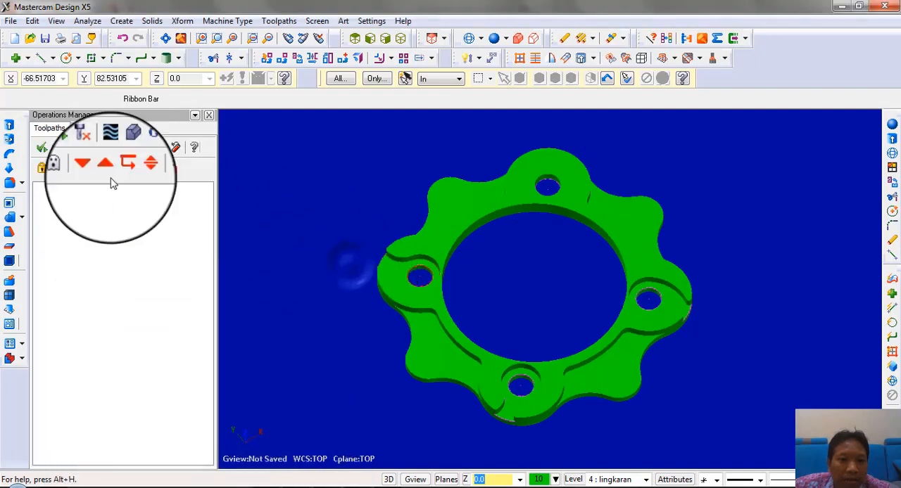
left_click(82, 128)
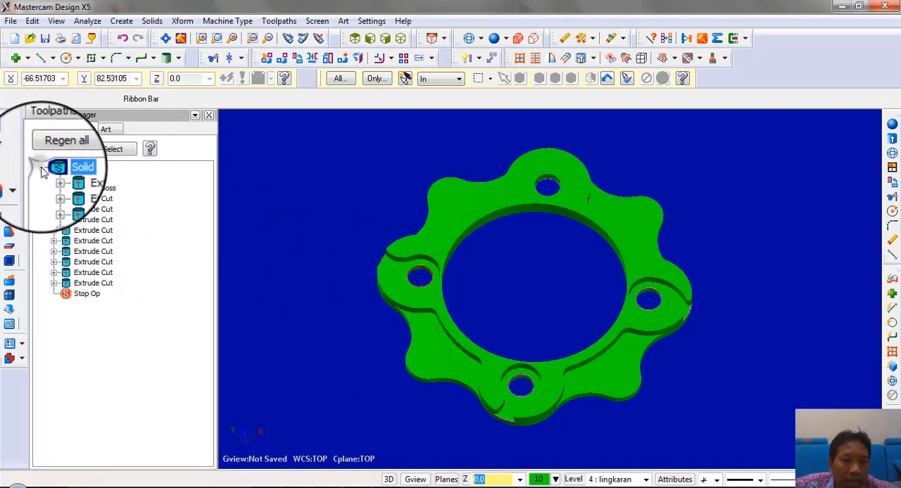
left_click(90, 283)
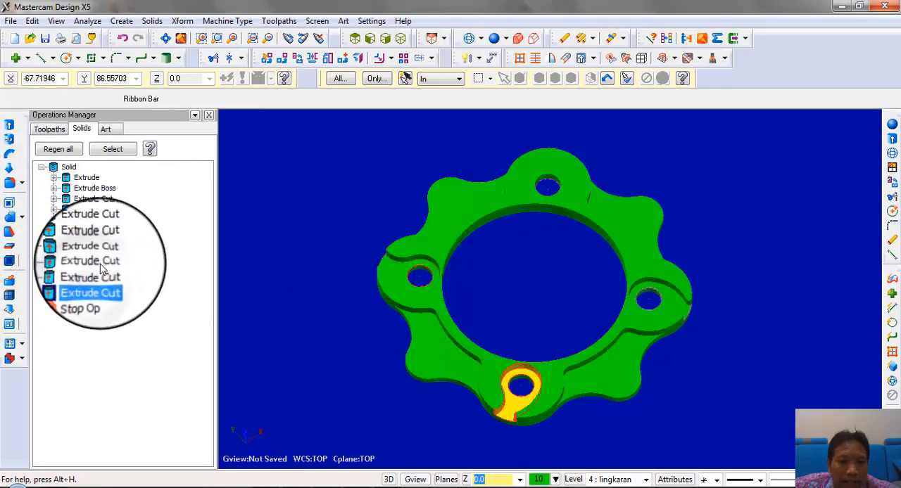
left_click(99, 273)
left_click(99, 263)
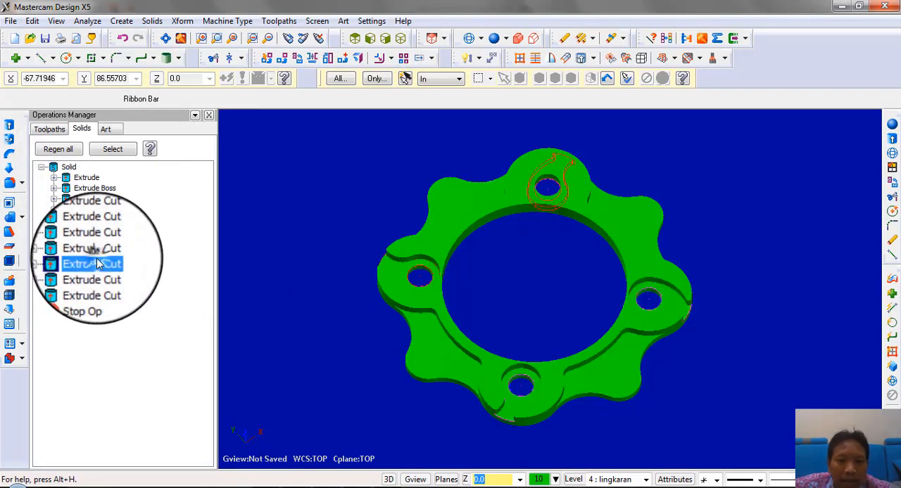
Edit the upper lobe pocket's Extrude Cut to extend through all with Reverse direction on, and regenerate the solid
left_click(54, 263)
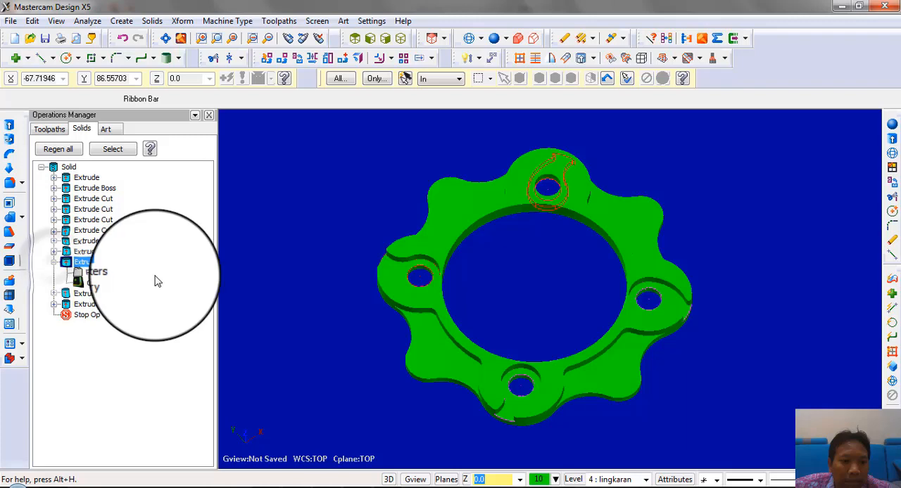
left_click(98, 273)
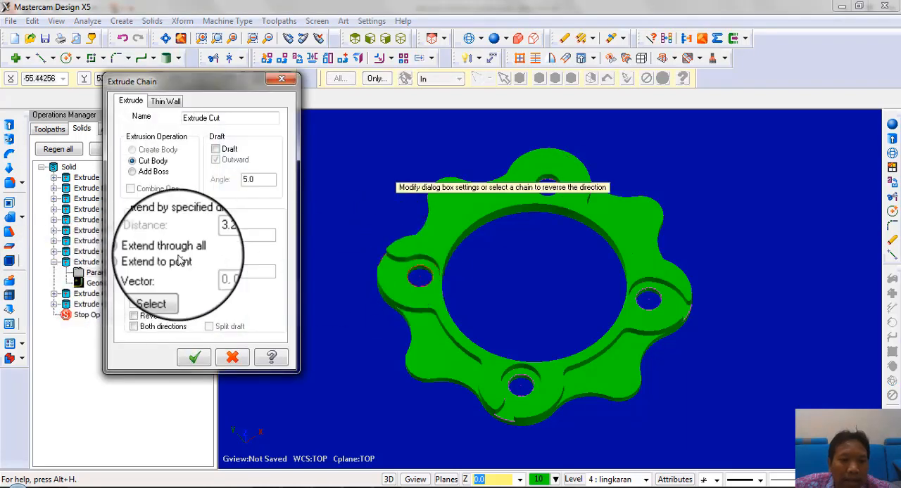
left_click(133, 249)
left_click(134, 316)
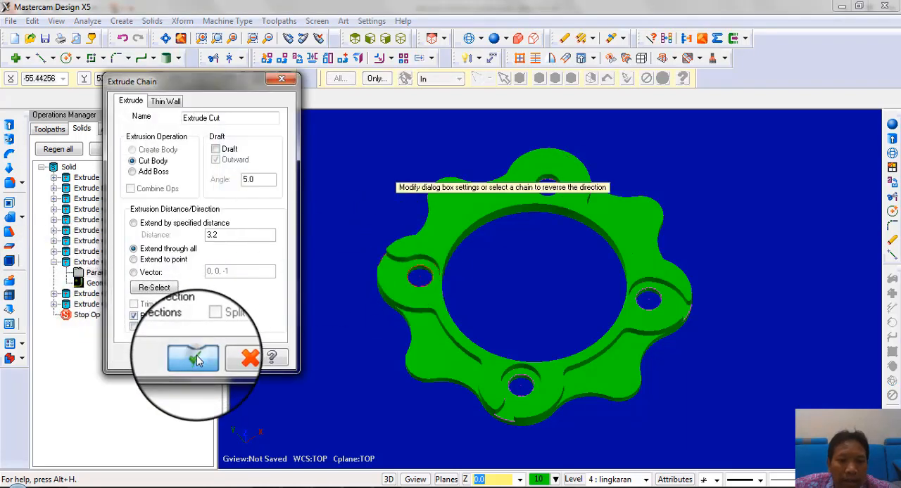
left_click(197, 356)
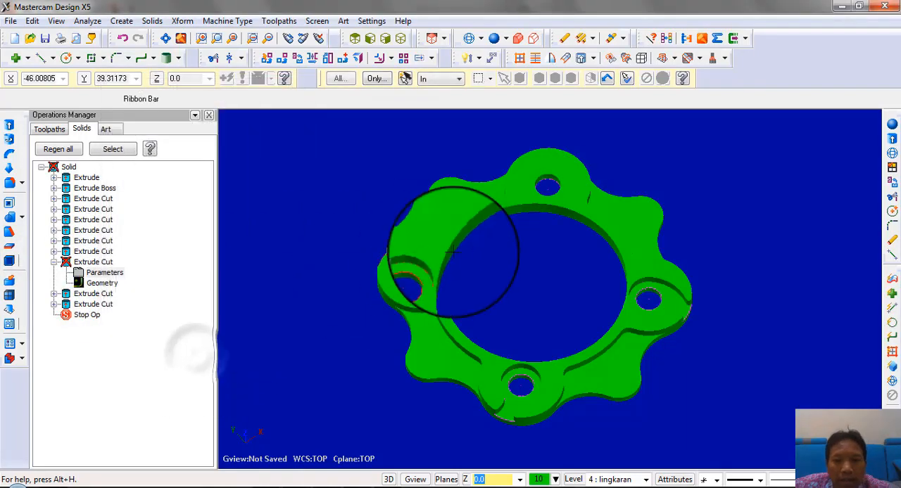
left_click(56, 149)
middle_click_drag(364, 183, 562, 190)
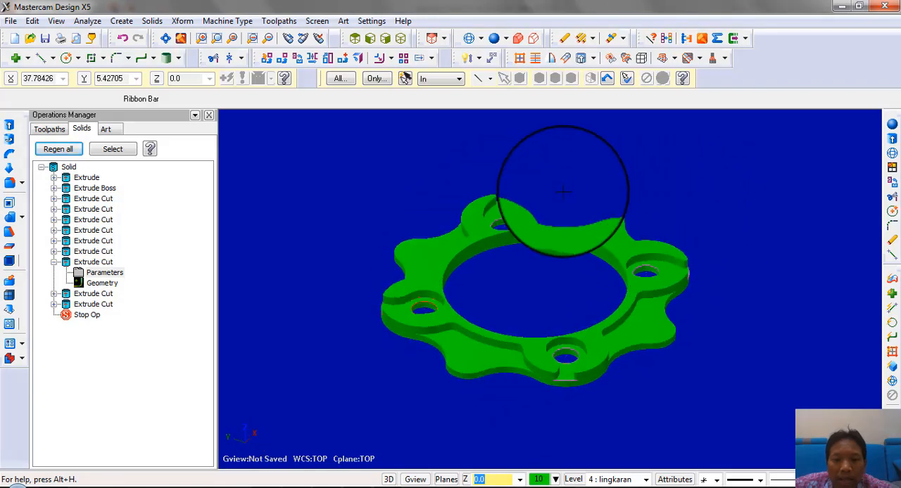
Check the plan view dimensions in the PDF drawing, and view the whole model from the top in Mastercam
left_click(297, 487)
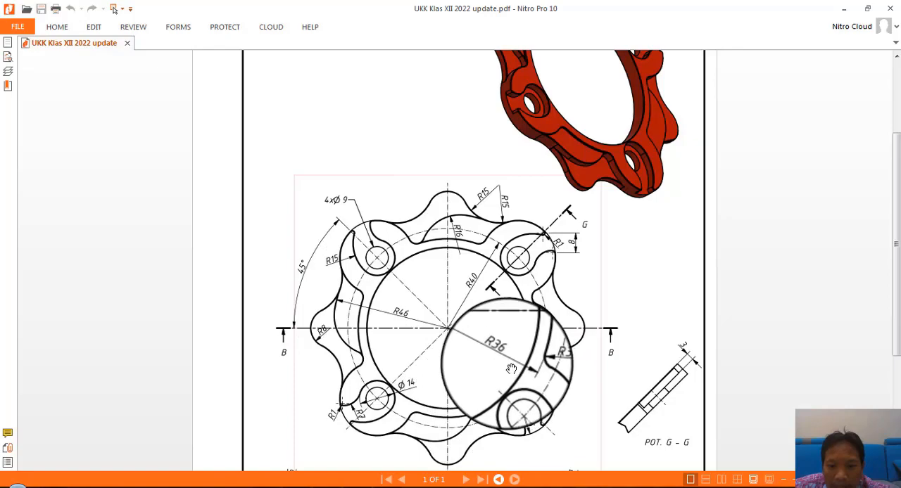
left_click(394, 487)
right_click(342, 250)
left_click(366, 372)
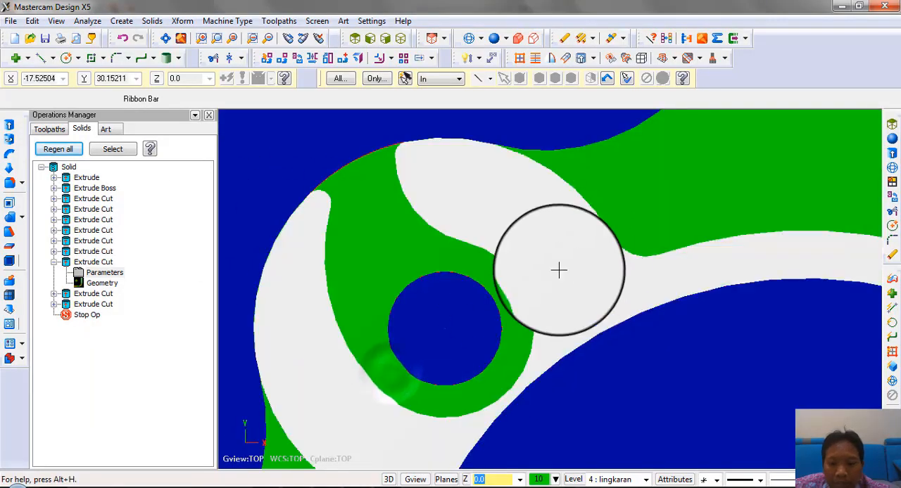
scroll(311, 161, "down", 5)
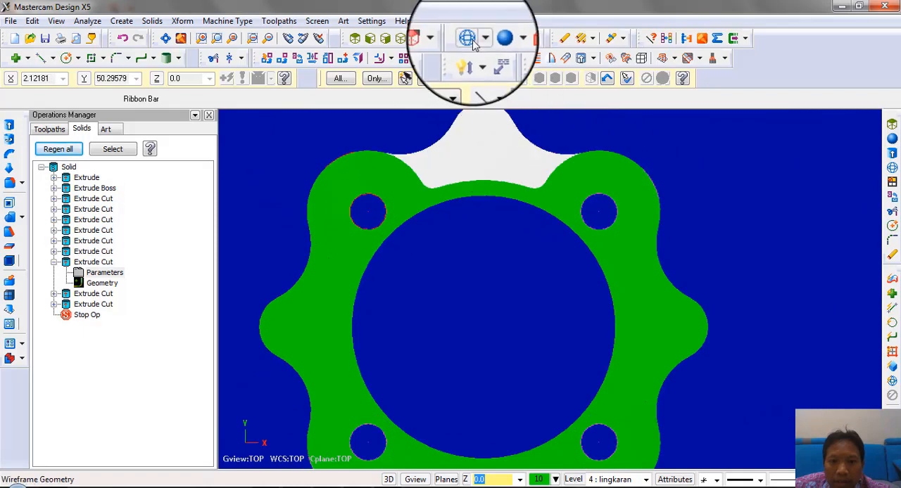
Show level 3 "atas", hide levels 4 "lingkaran" and 2 "solid", and create level 5 named "tengah" as the main level
left_click(573, 479)
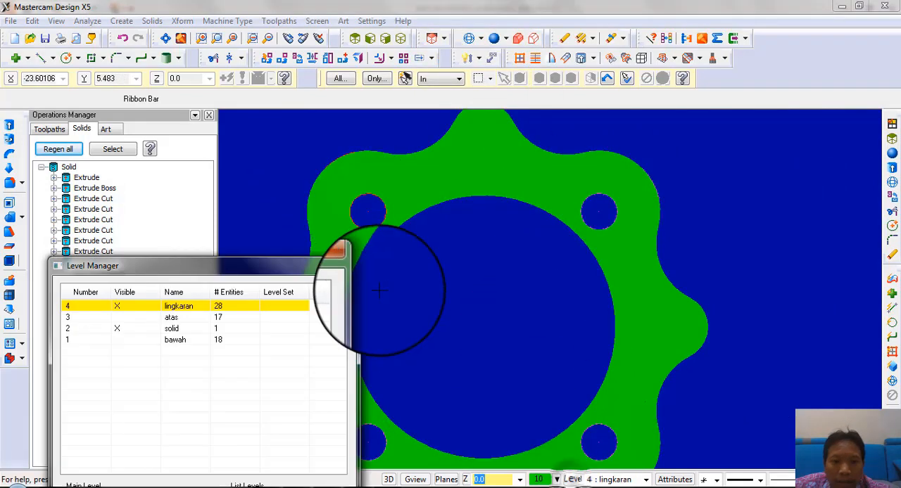
left_click(119, 319)
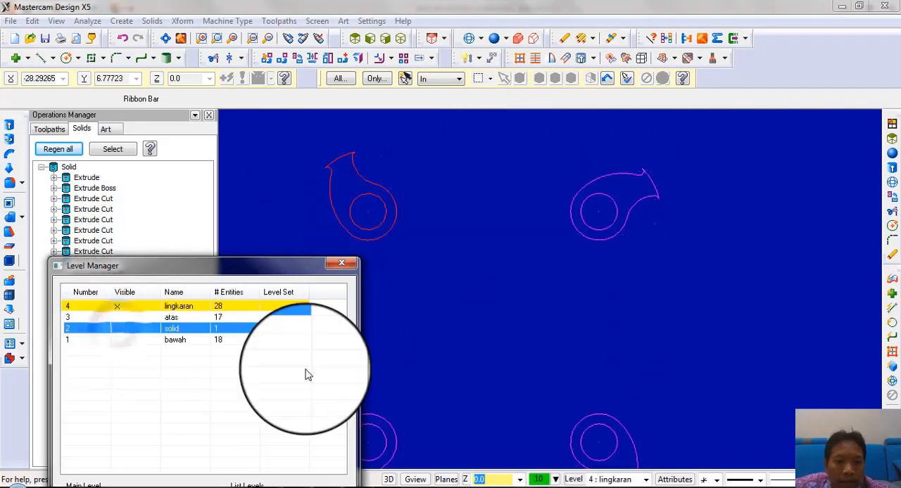
left_click(109, 319)
left_click(124, 303)
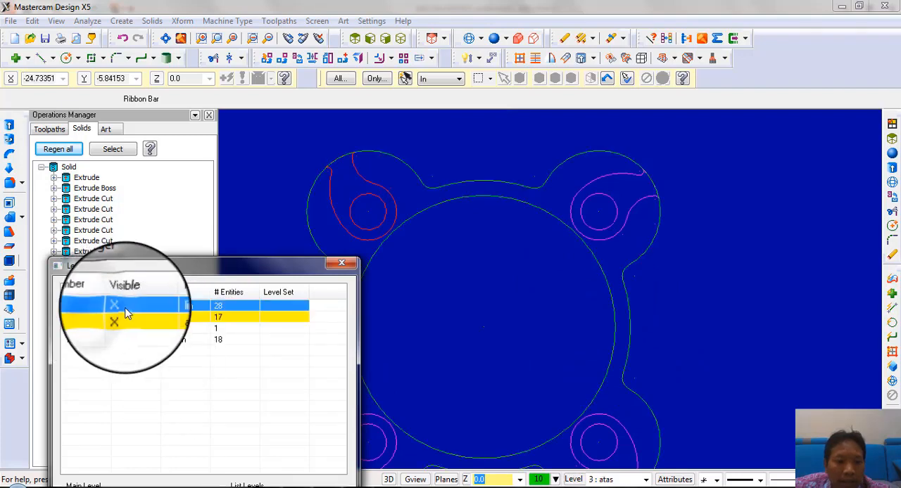
left_click_drag(203, 266, 267, 124)
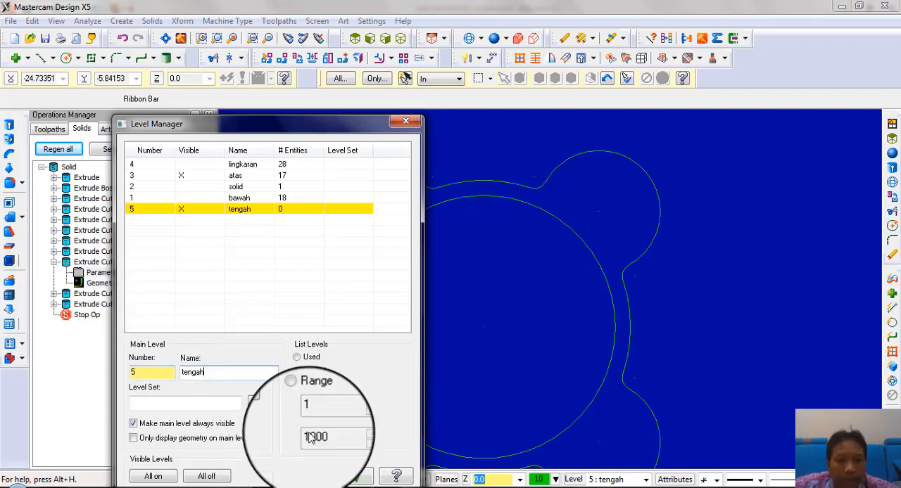
left_click(356, 479)
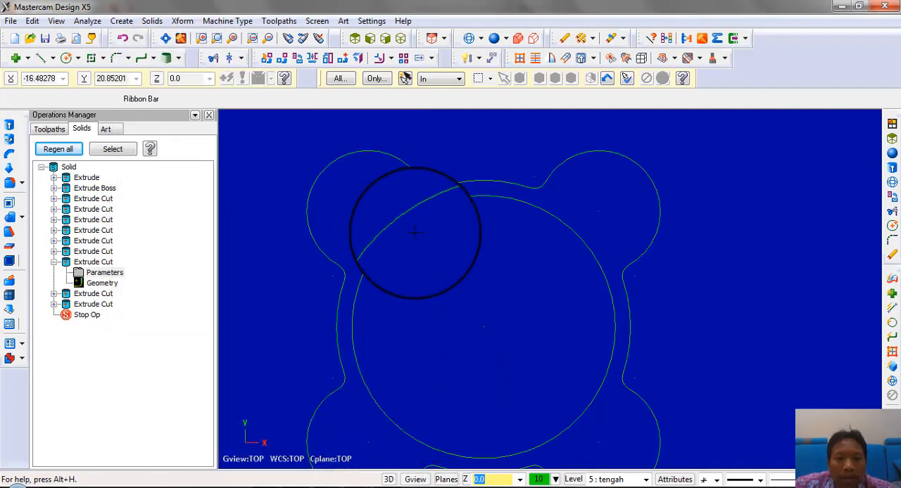
Draw a circle of radius 36 at the ring's centre, checking the radius in the PDF drawing
left_click(67, 58)
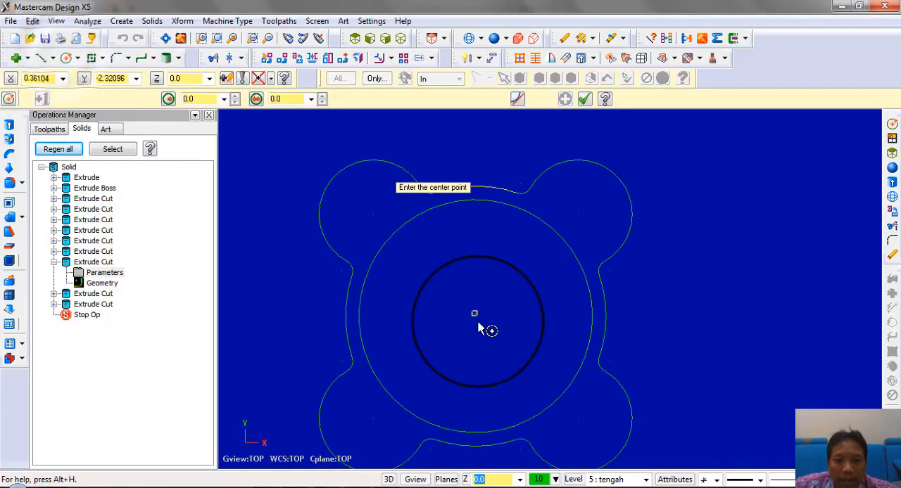
left_click(644, 336)
left_click(391, 487)
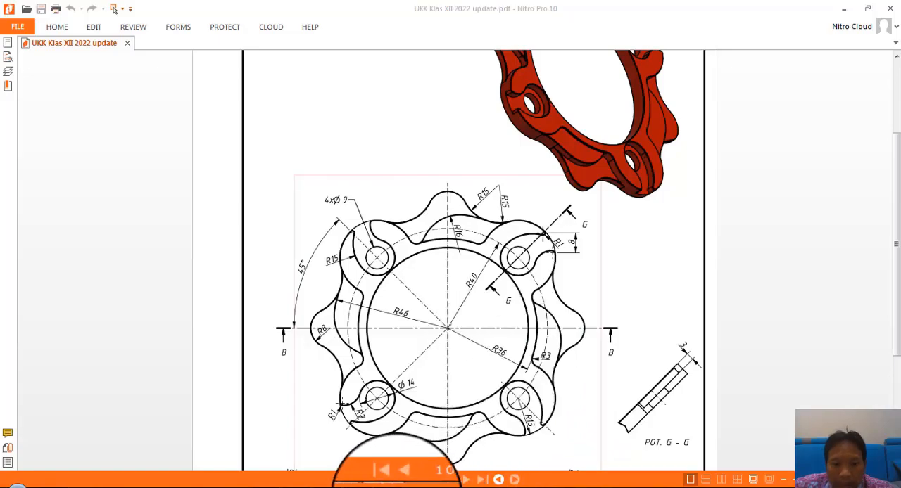
left_click(394, 485)
left_click(198, 98)
type("36")
key("Return")
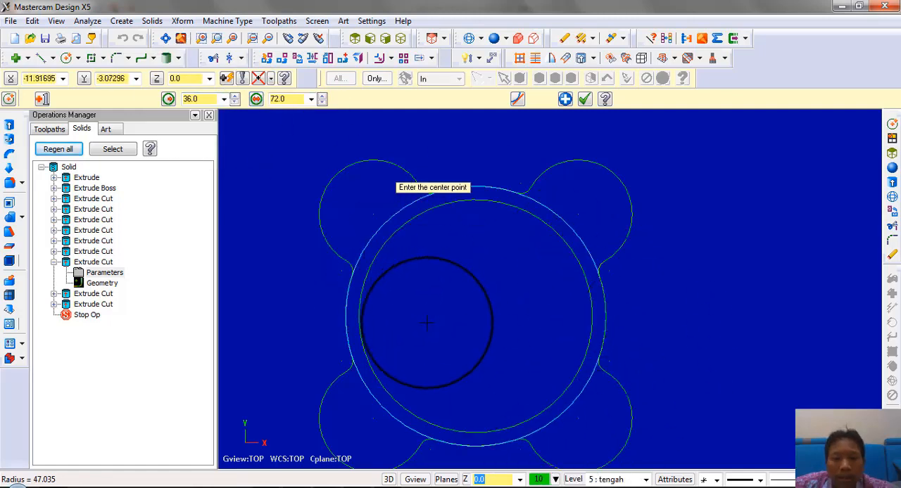
Check the next arc in the PDF drawing and add a concentric circle of radius 46 at the ring's centre
left_click(390, 485)
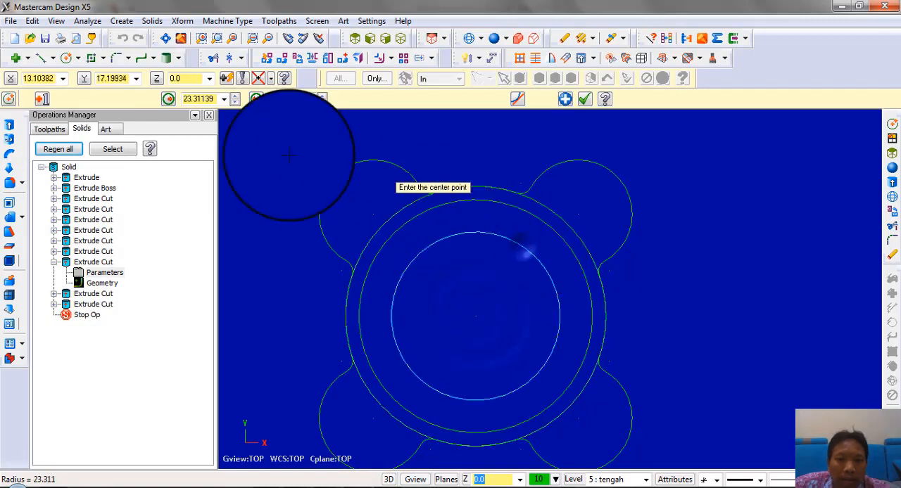
left_click(211, 99)
type("4")
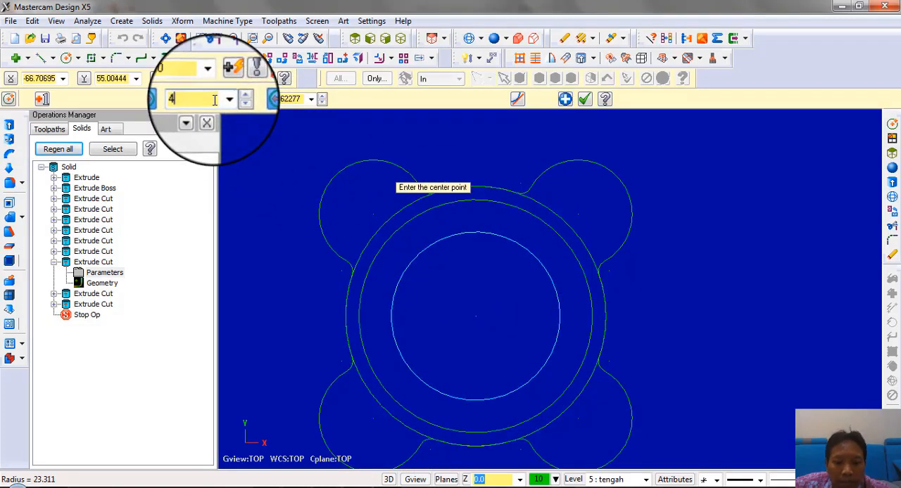
type("6")
key("Return")
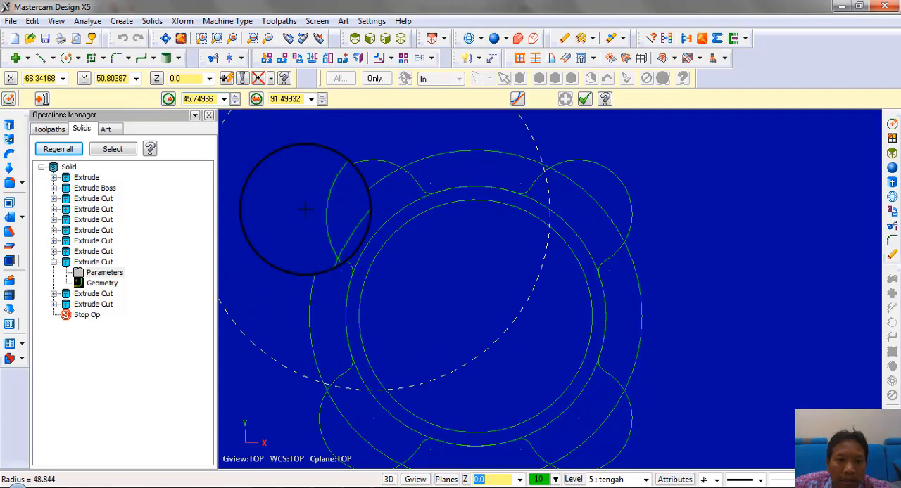
Draw circles of radius 15 on the centres of the two upper lobes, checking the lobe radius in the PDF drawing
left_click(299, 191)
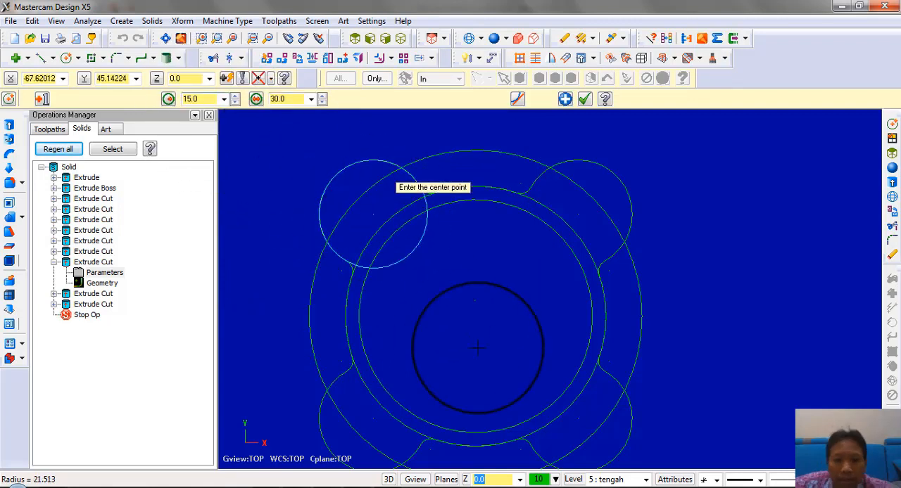
left_click(393, 487)
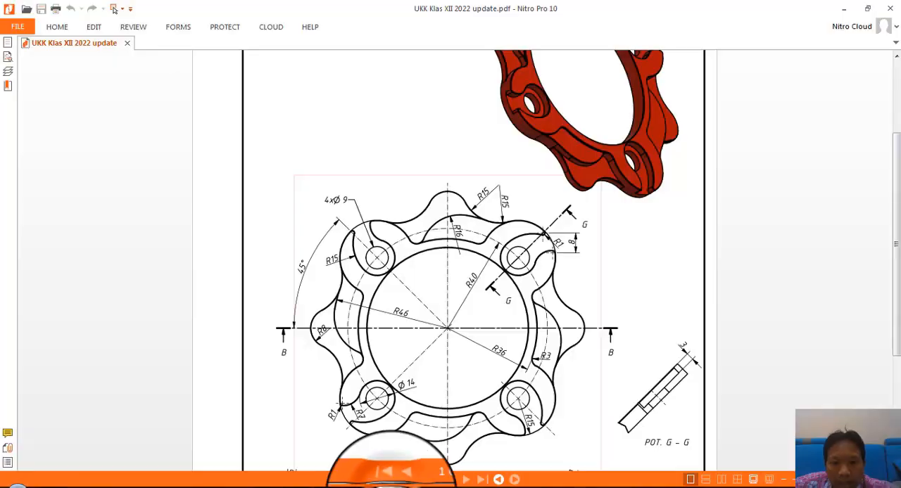
left_click(391, 487)
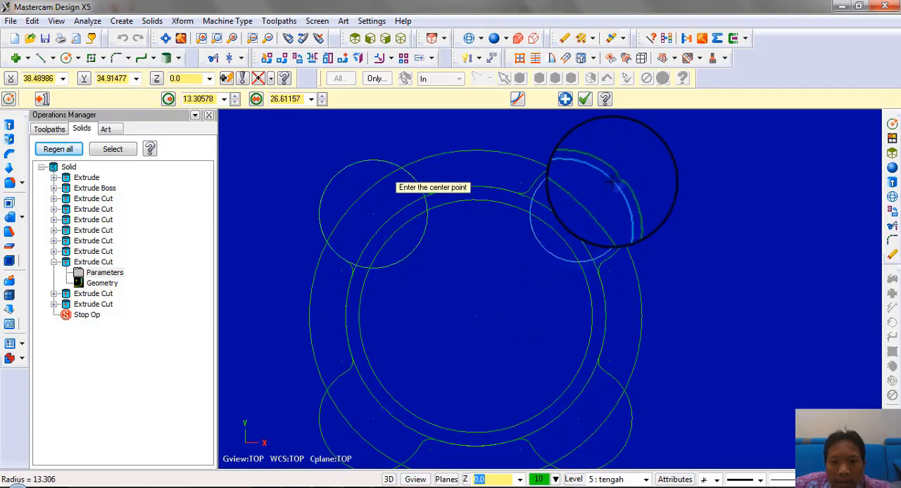
type("5")
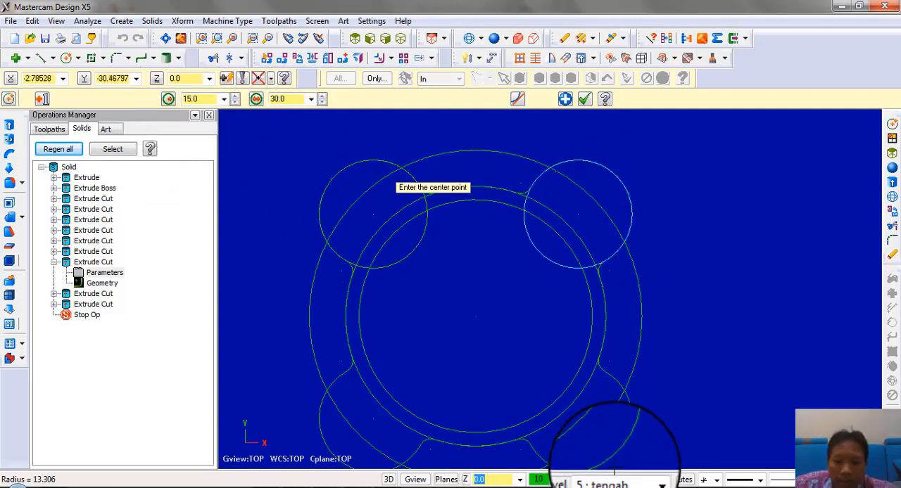
Hide level 3 "atas" to leave only level 5 "tengah" displayed, and switch to the PDF drawing
left_click(574, 479)
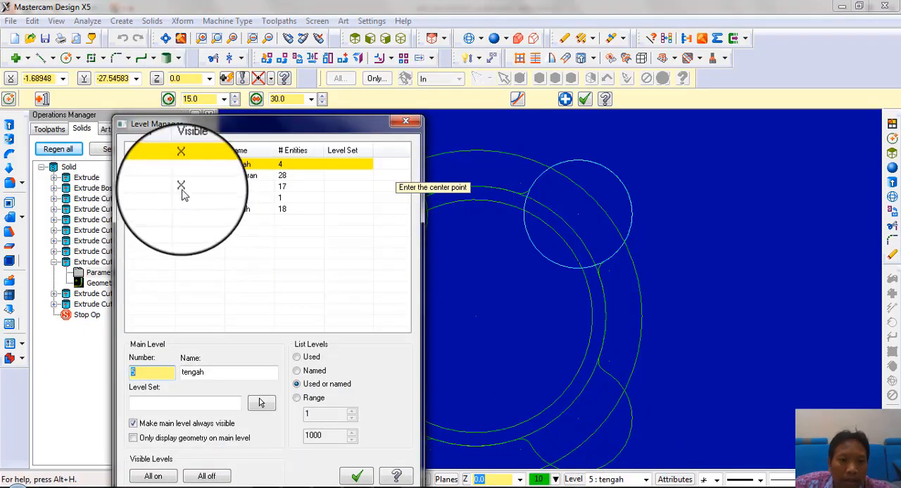
left_click(180, 187)
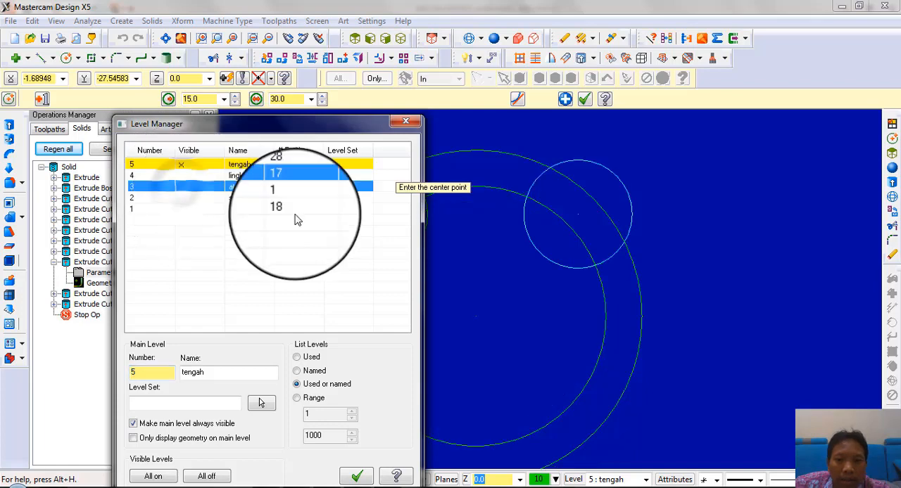
left_click(357, 475)
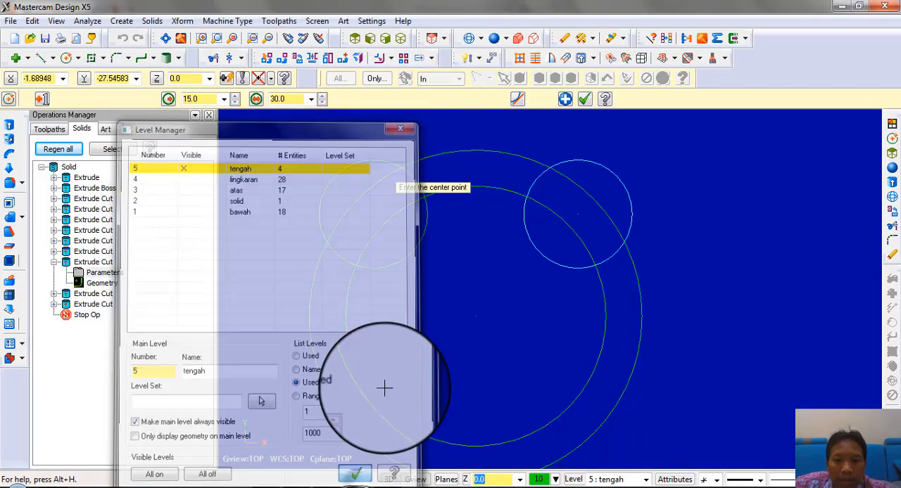
left_click(385, 487)
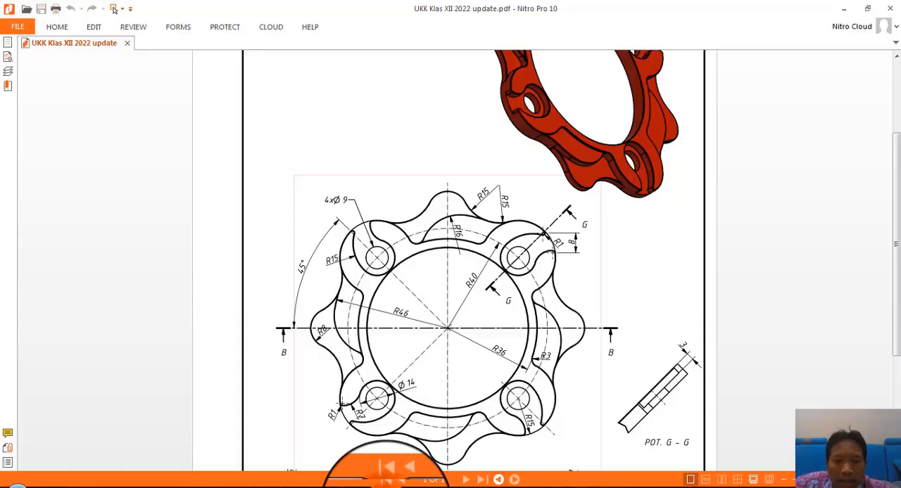
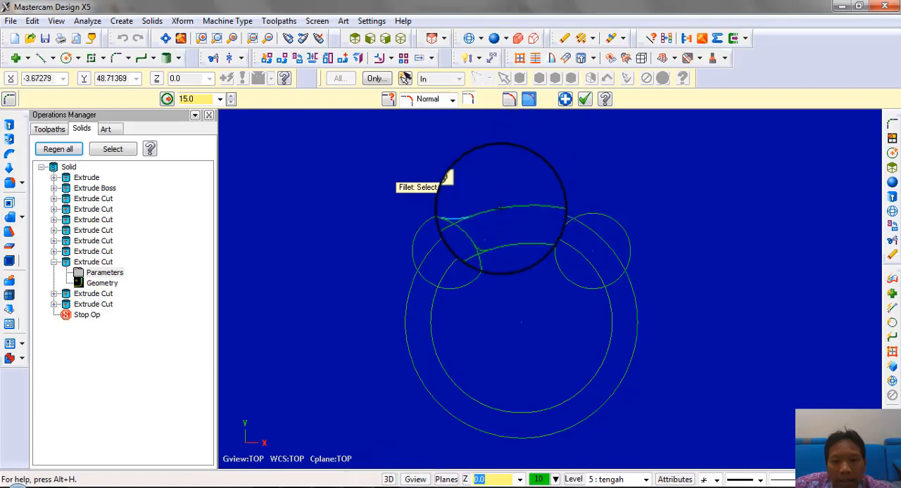
Add a radius 16 fillet between the radius 46 circle and the small fillet beside the right lobe
scroll(501, 207, "up", 3)
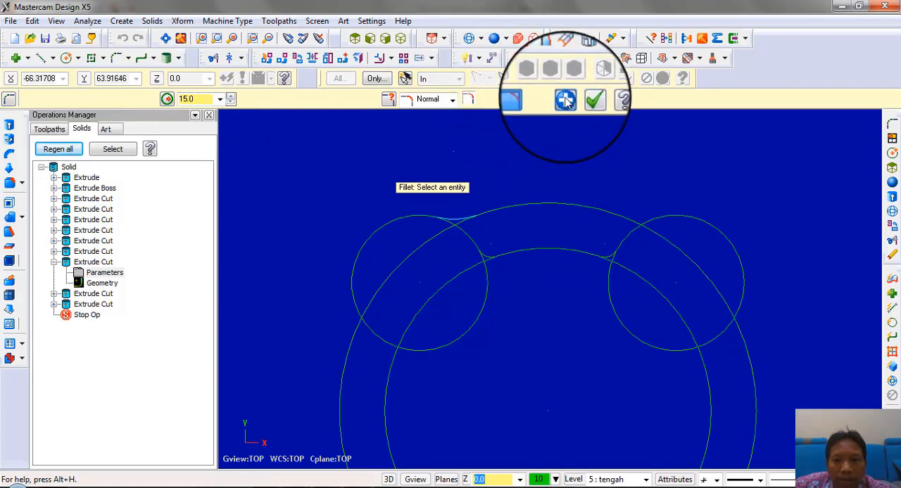
double_click(190, 100)
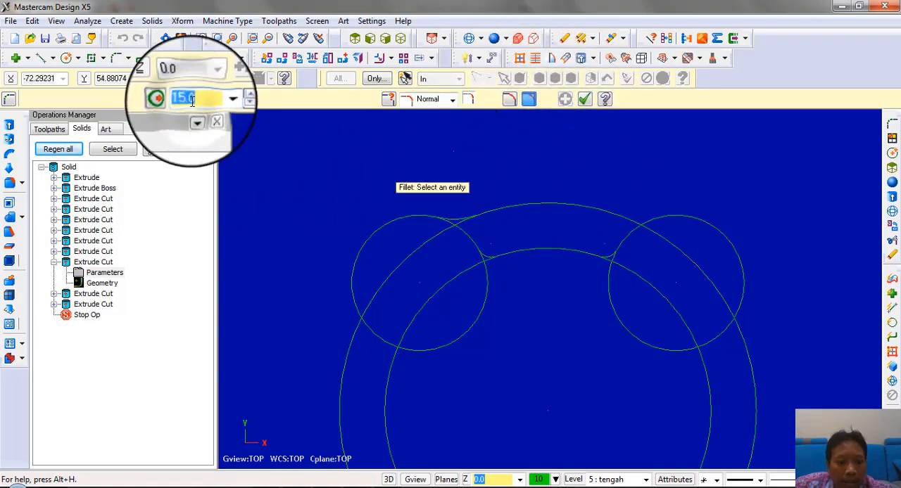
type("16")
scroll(464, 190, "up", 3)
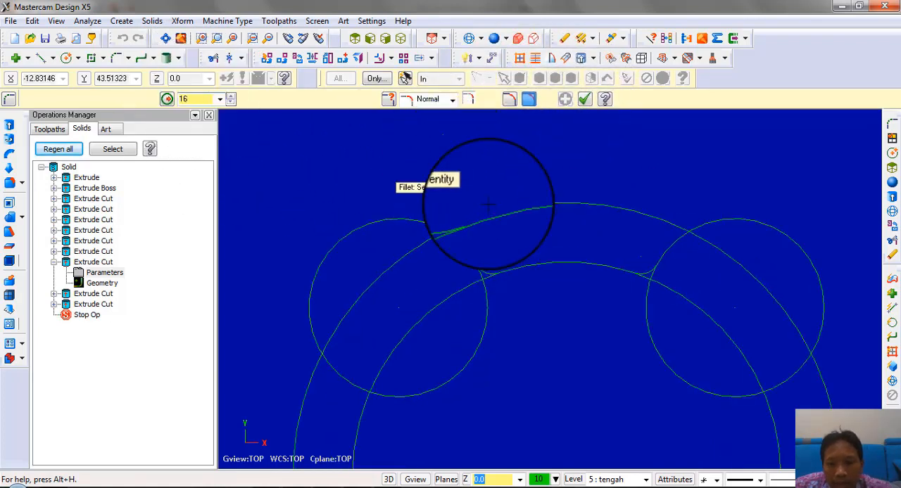
left_click(454, 222)
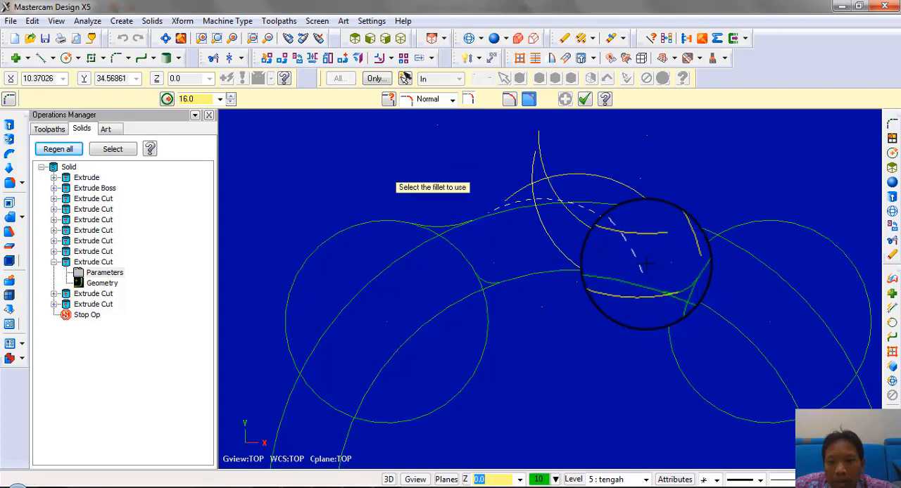
scroll(649, 124, "up", 1)
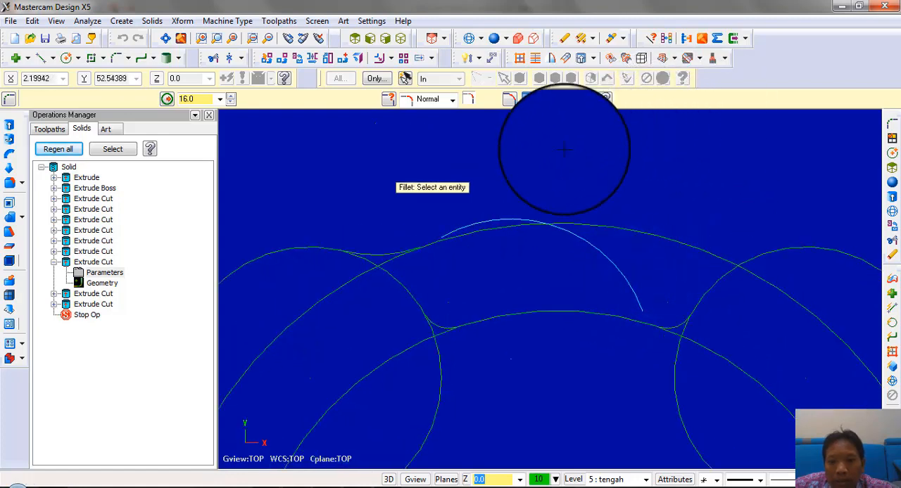
scroll(567, 150, "up", 1)
scroll(563, 150, "down", 2)
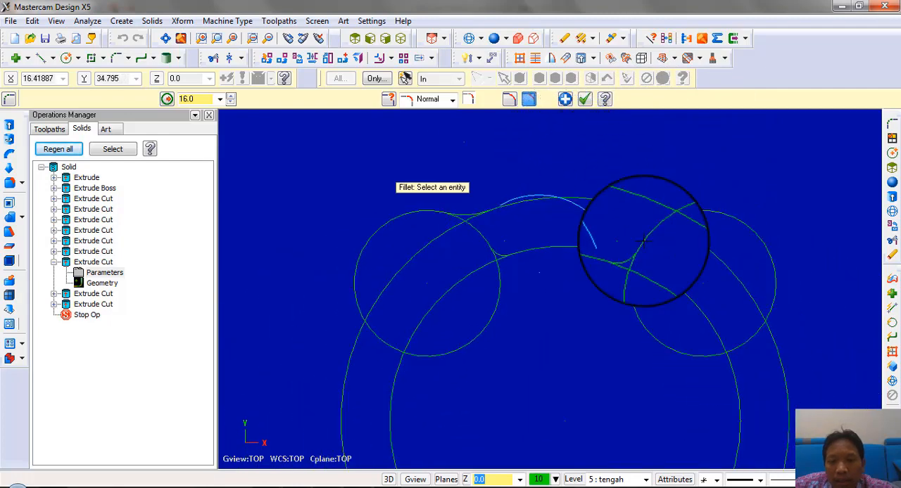
scroll(588, 252, "up", 2)
scroll(384, 193, "down", 3)
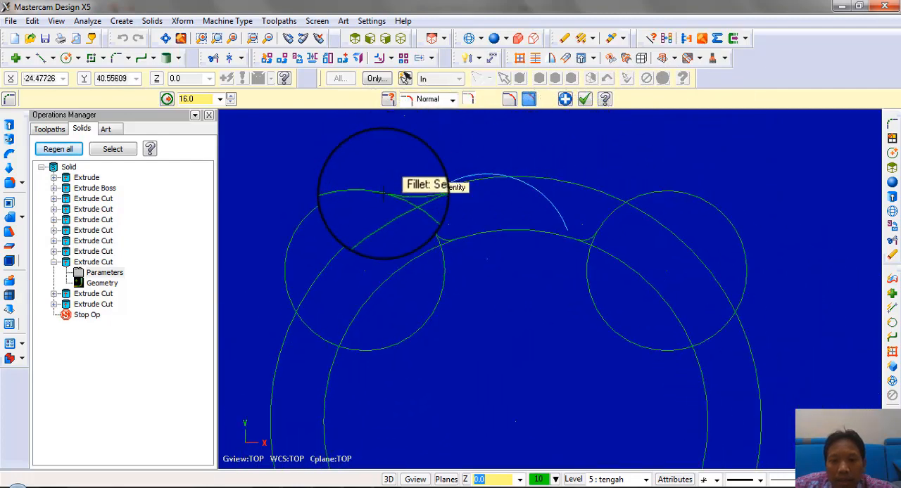
Trim away the left lobe's outer arc and the lobe and inner circle segments cut off by the small left fillet
left_click(213, 58)
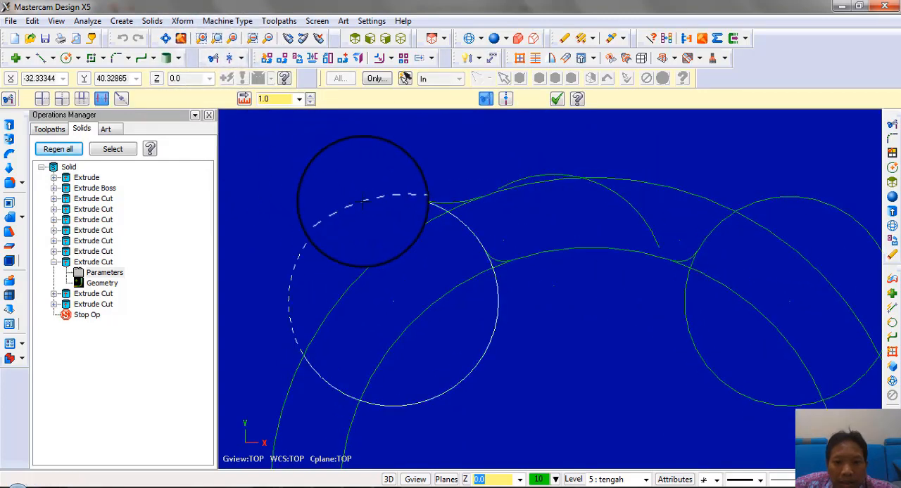
scroll(556, 327, "up", 3)
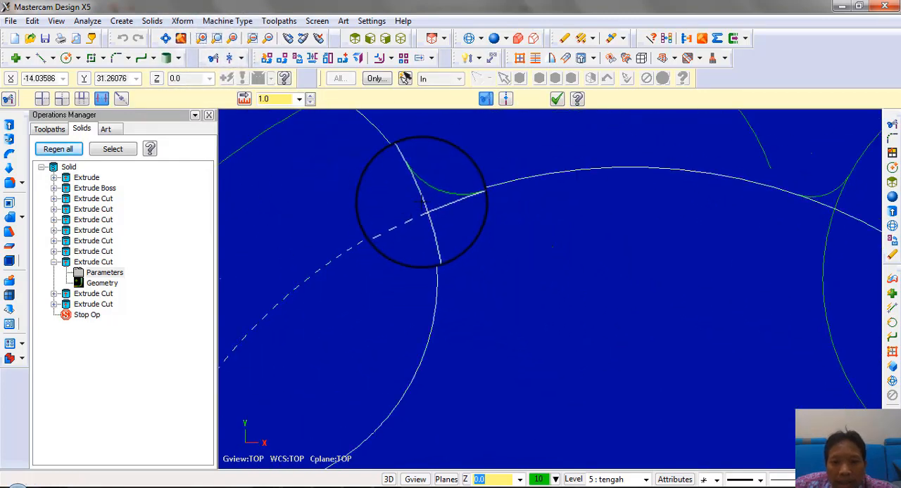
scroll(363, 199, "up", 1)
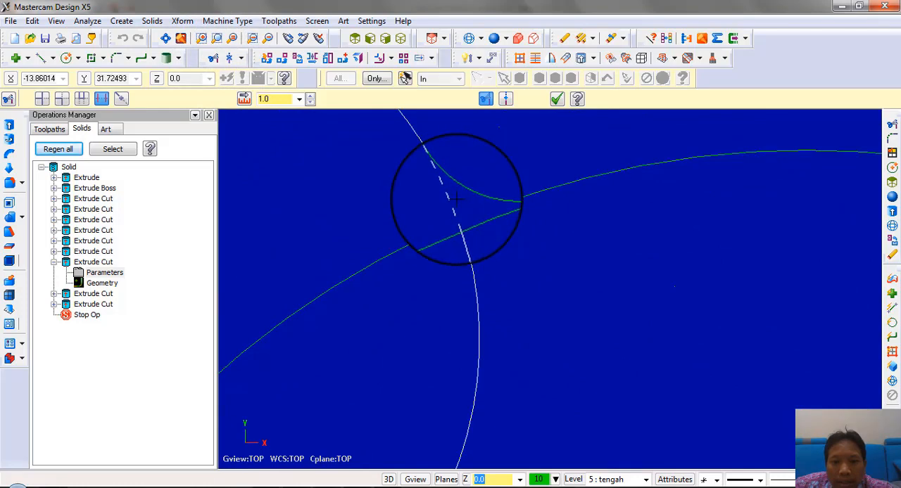
scroll(378, 318, "down", 3)
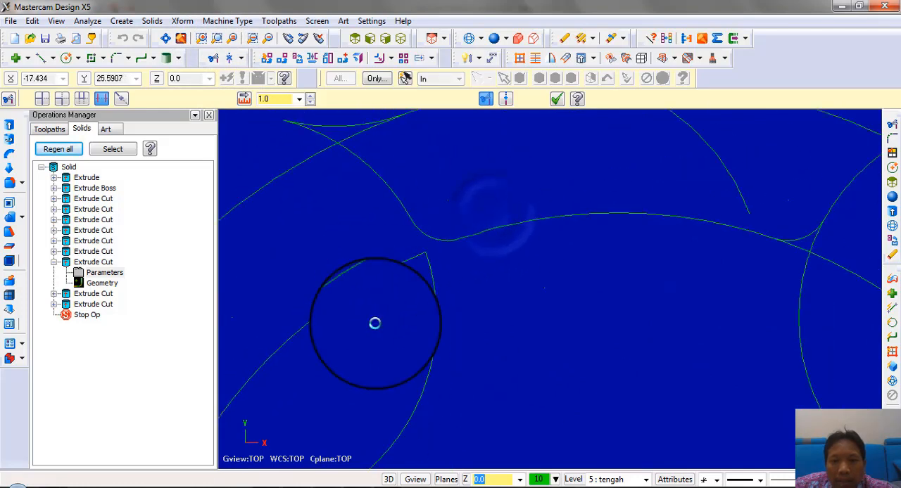
scroll(654, 288, "up", 2)
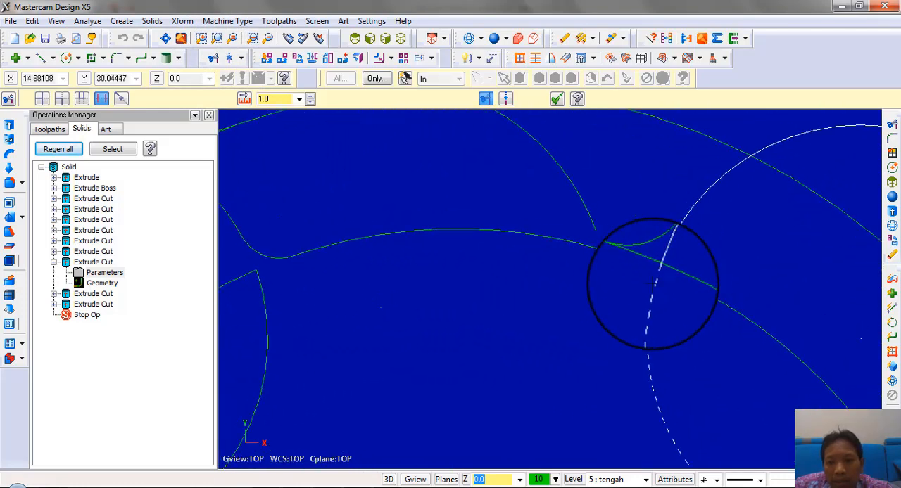
scroll(645, 284, "down", 2)
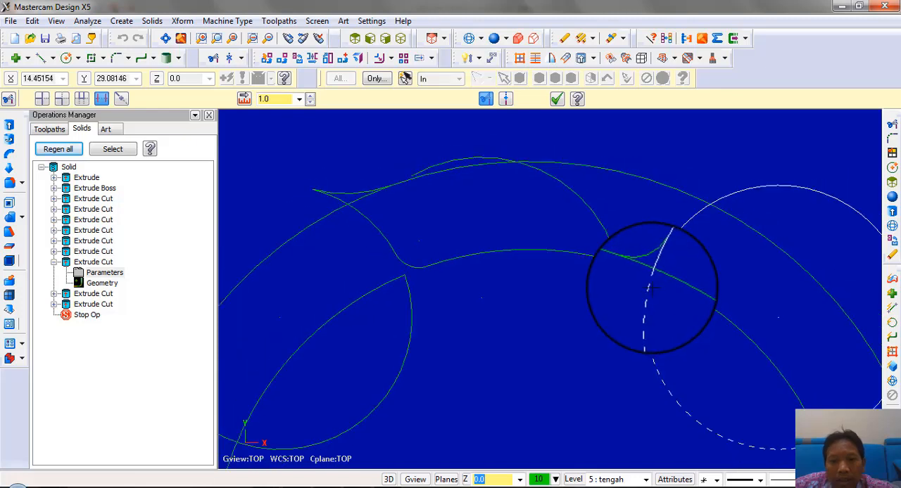
scroll(514, 149, "up", 2)
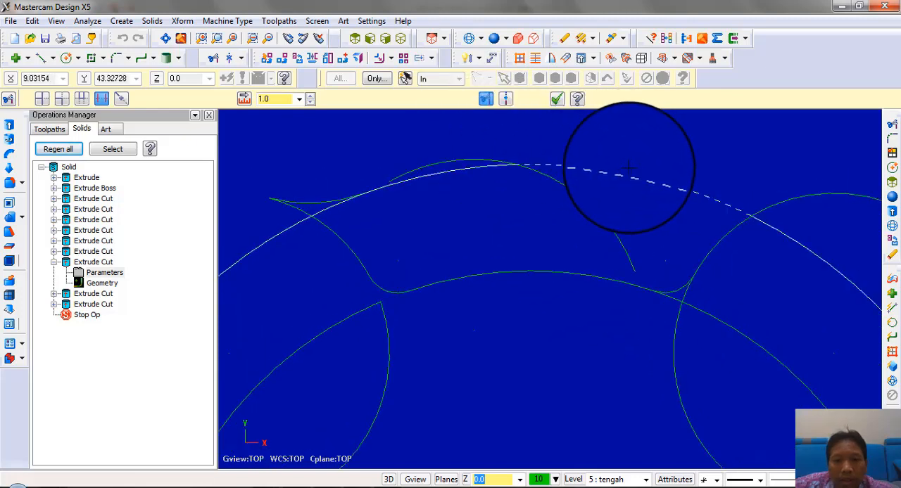
scroll(639, 167, "down", 3)
key("Escape")
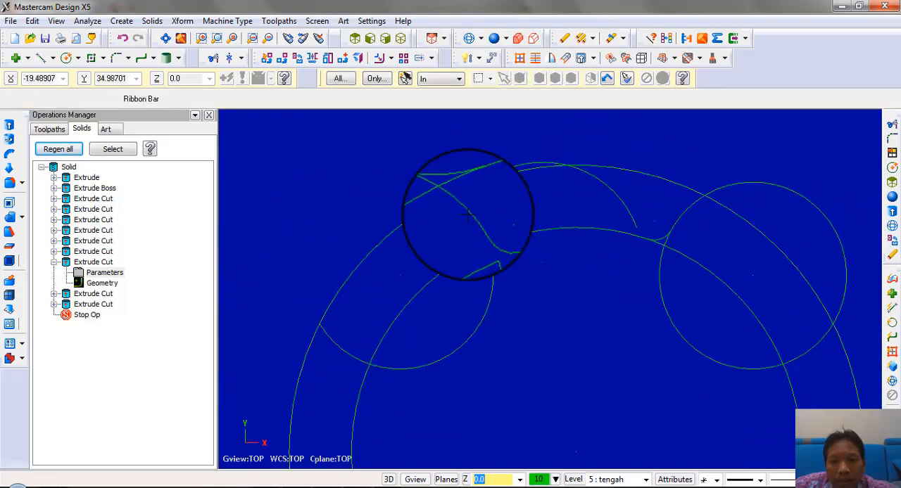
Delete the radius 46 circle and trim the inner circle segment between the small right fillet and the right lobe
key("Delete")
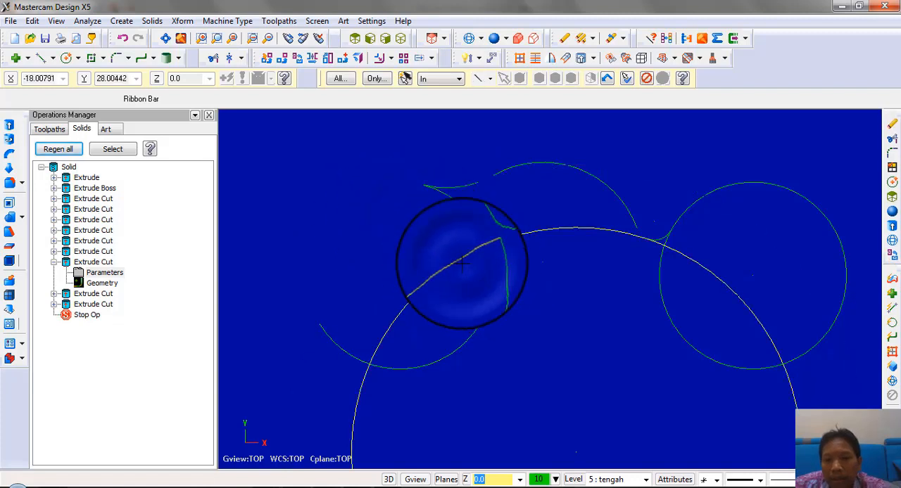
scroll(661, 288, "up", 3)
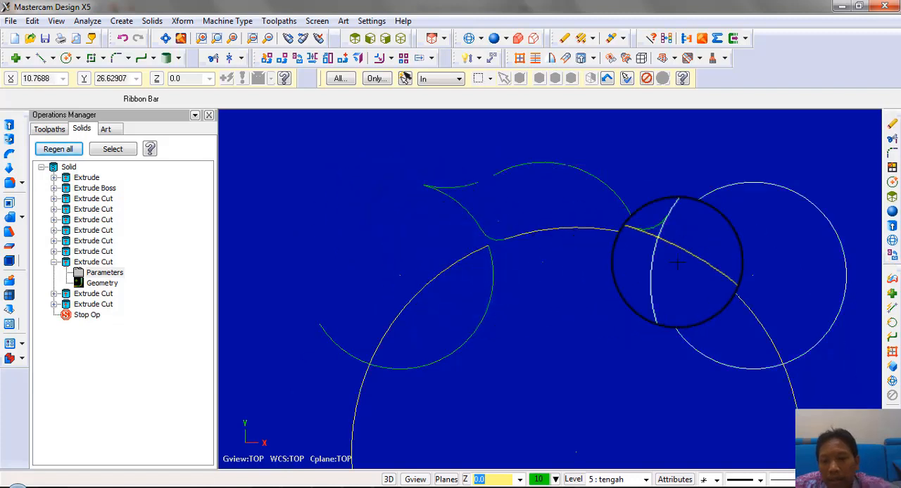
left_click(213, 60)
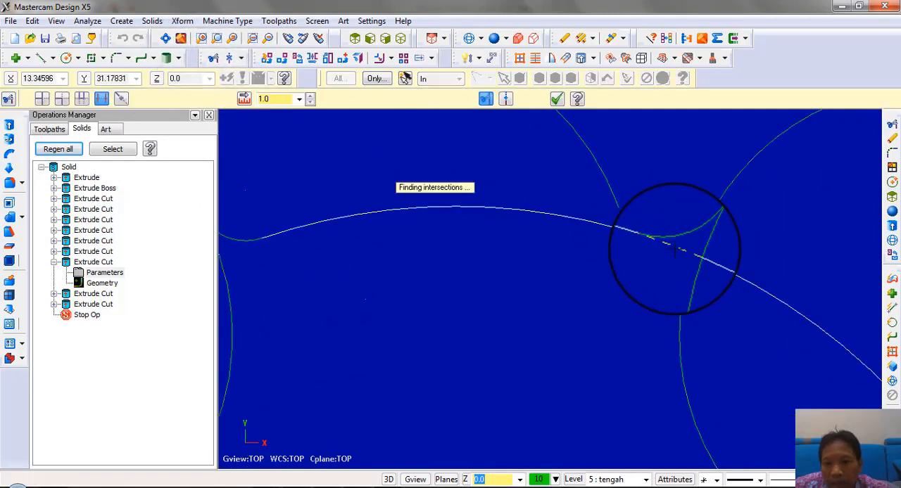
left_click(674, 250)
scroll(579, 314, "down", 4)
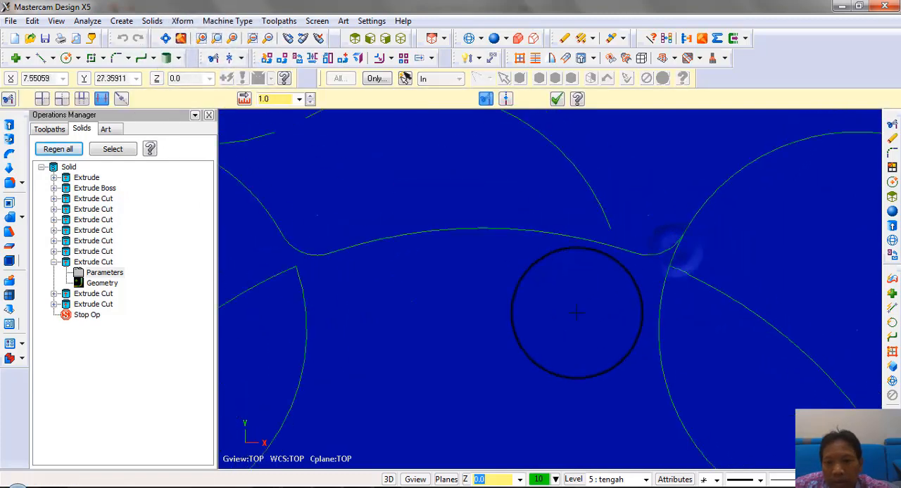
Draw a radius 3 circle on the small right fillet's centre and a radius 15 circle on the upper left fillet's centre
left_click(68, 59)
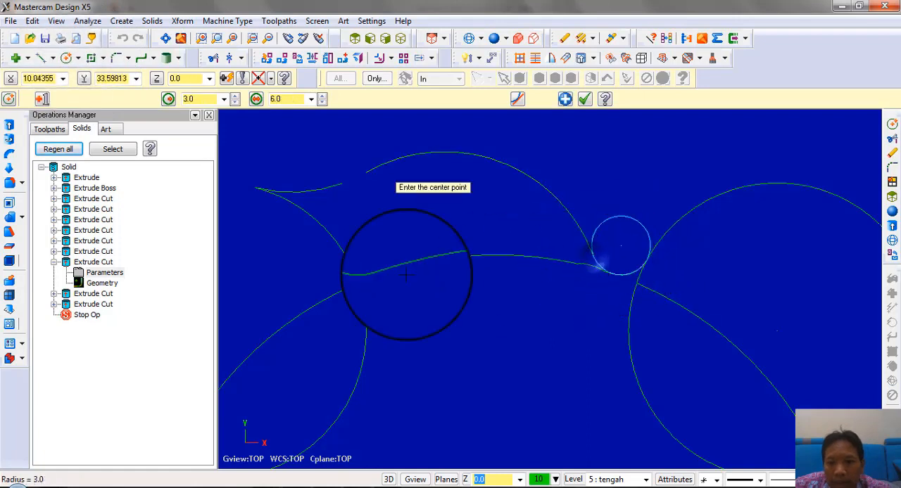
scroll(338, 204, "down", 2)
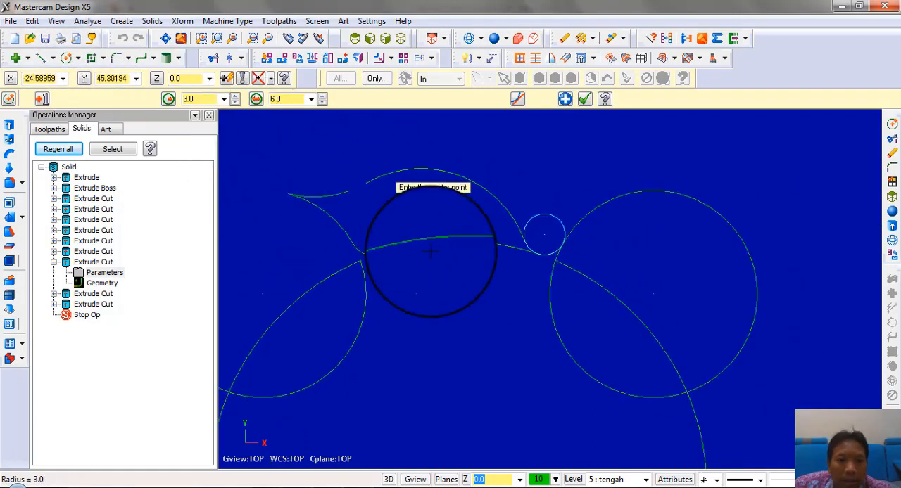
scroll(431, 251, "down", 1)
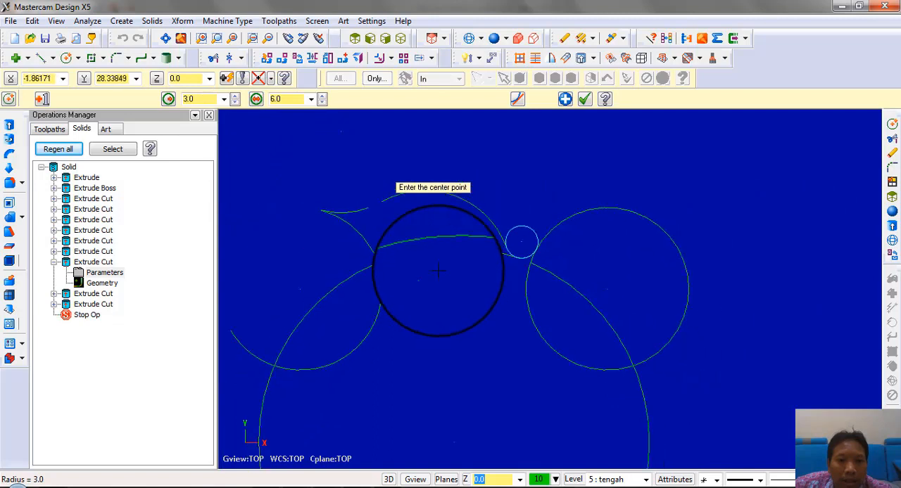
left_click(342, 132)
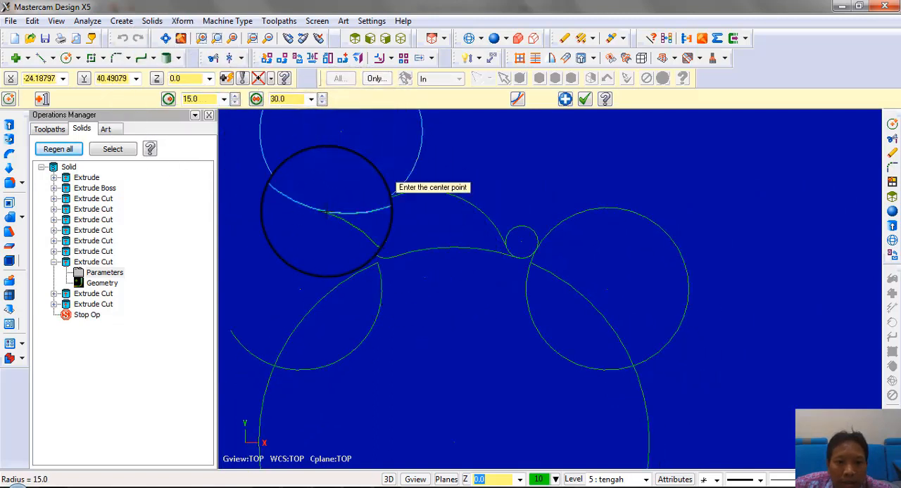
scroll(322, 351, "down", 2)
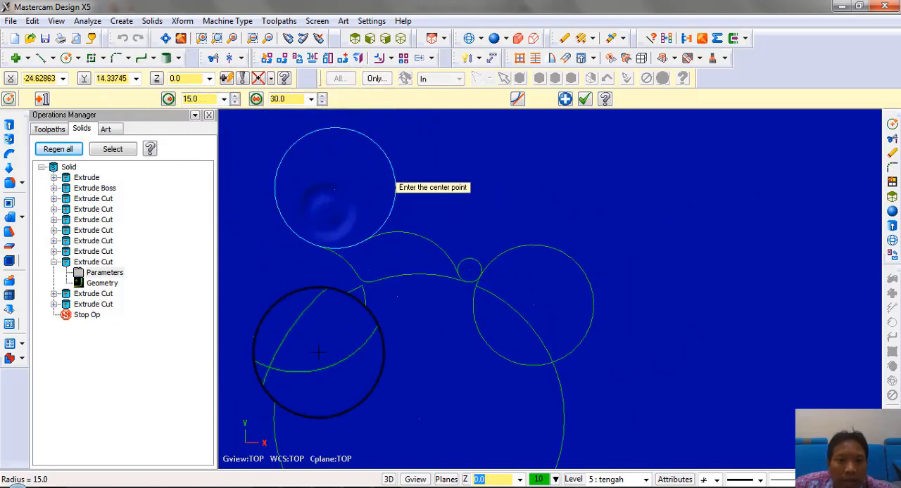
Delete the original fillet arcs that the radius 15 and radius 3 circles overlap
left_click(213, 59)
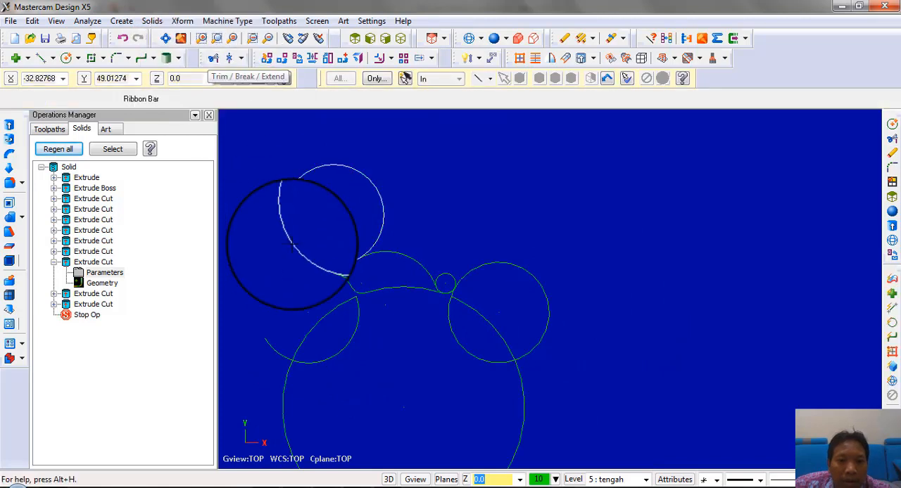
left_click(389, 277)
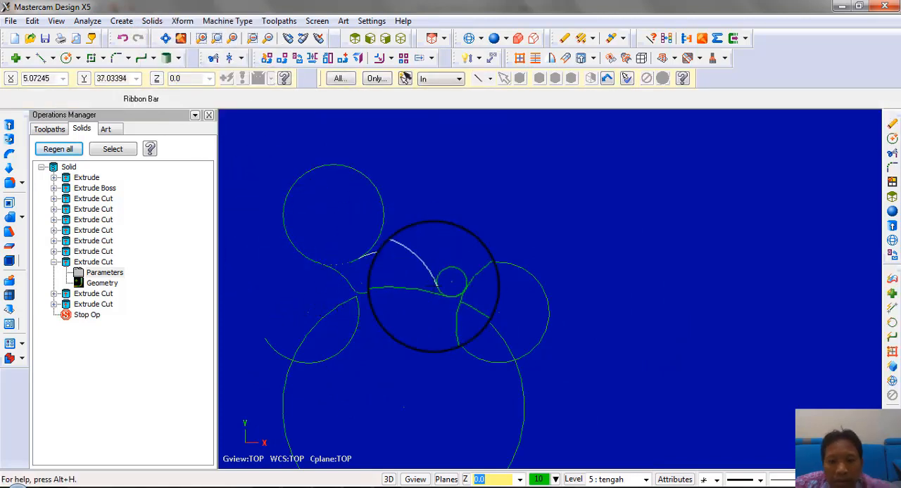
scroll(433, 287, "up", 5)
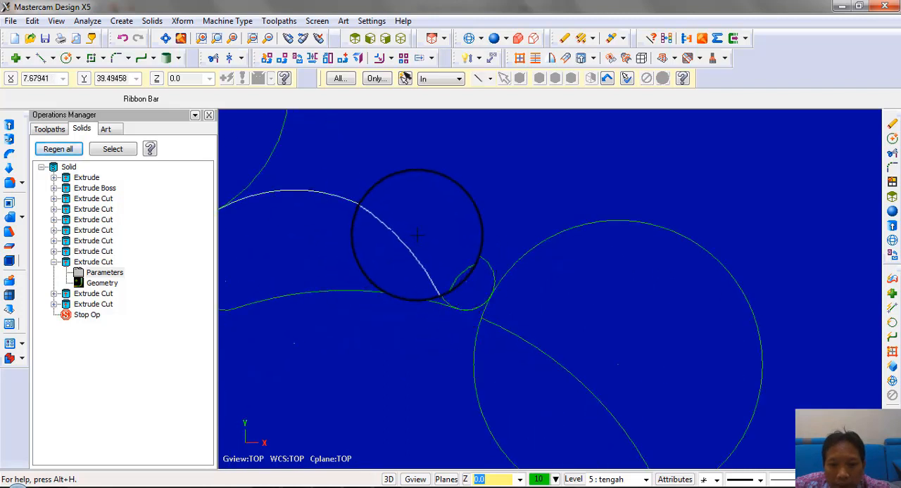
scroll(417, 236, "up", 1)
left_click_drag(367, 267, 465, 357)
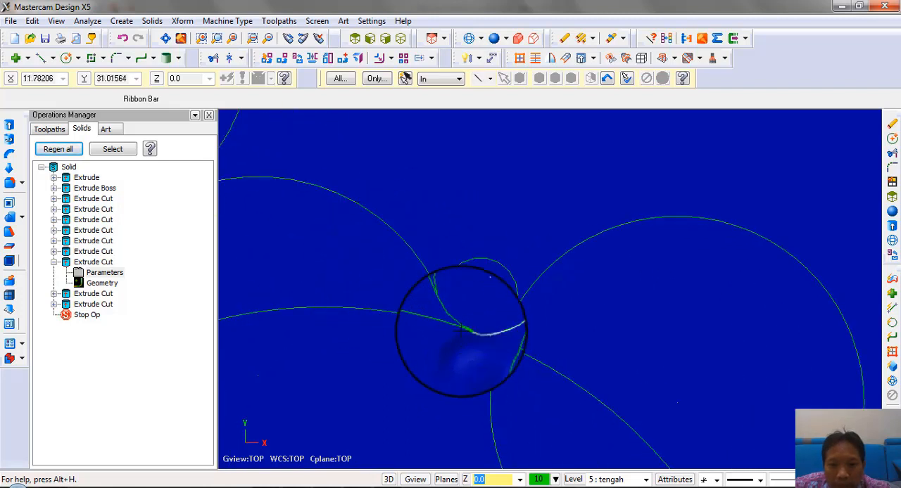
scroll(471, 308, "up", 1)
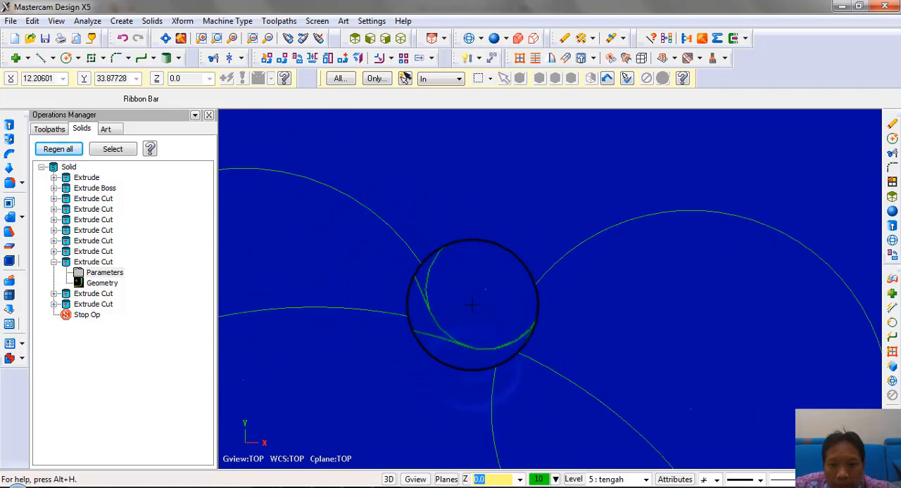
Try to trim away the upper part of the radius 3 circle, and undo the trim
left_click(213, 58)
scroll(511, 264, "up", 2)
left_click(513, 266)
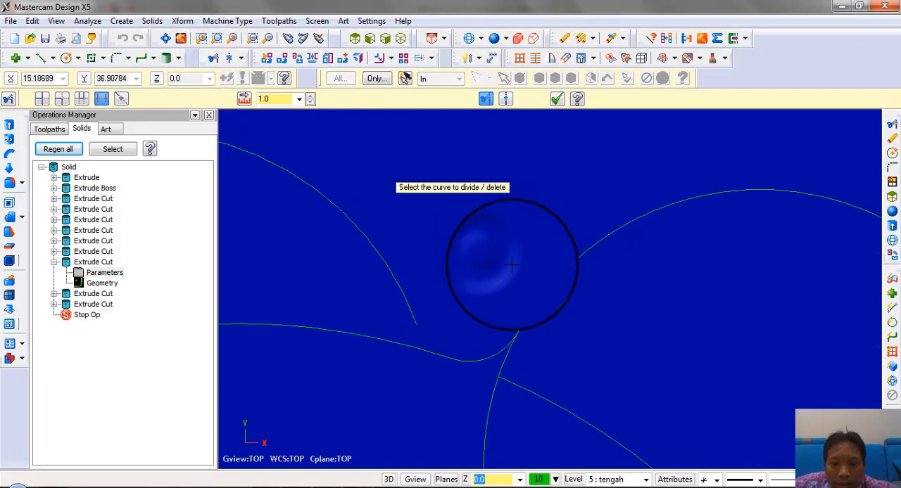
scroll(513, 264, "down", 1)
key("Escape")
left_click(124, 42)
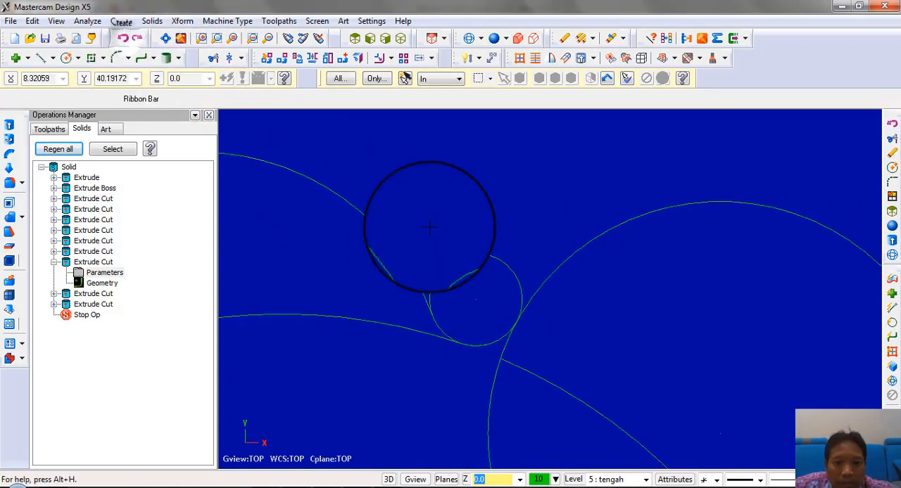
Trim the radius 3 circle and the right lobe arc back to the recess outline at its right corner
left_click(213, 58)
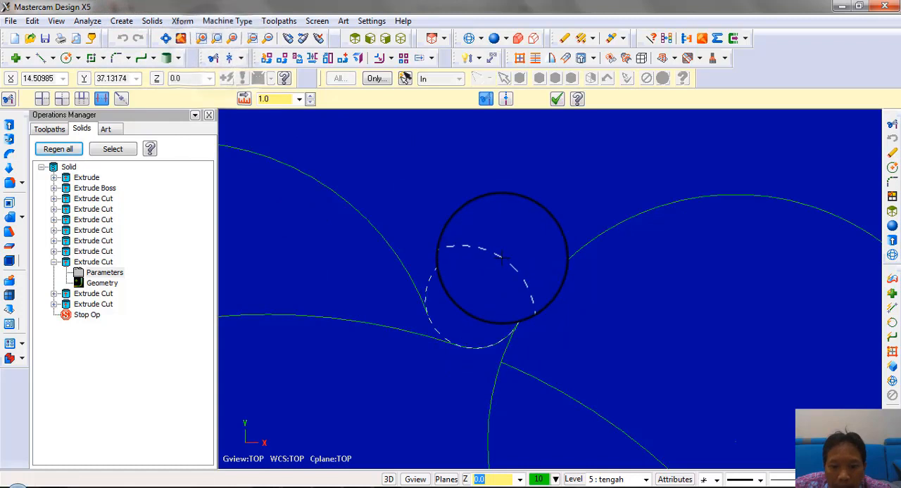
scroll(457, 341, "up", 2)
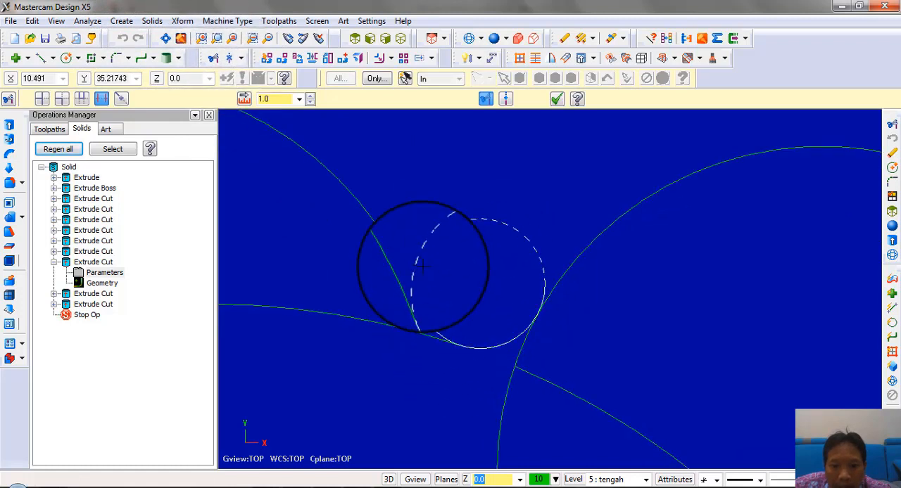
scroll(566, 257, "up", 1)
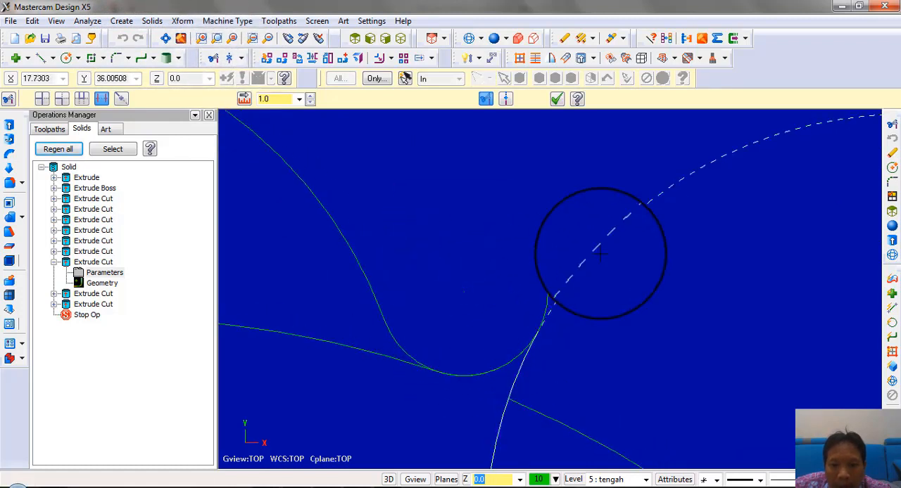
left_click(599, 252)
scroll(549, 296, "down", 3)
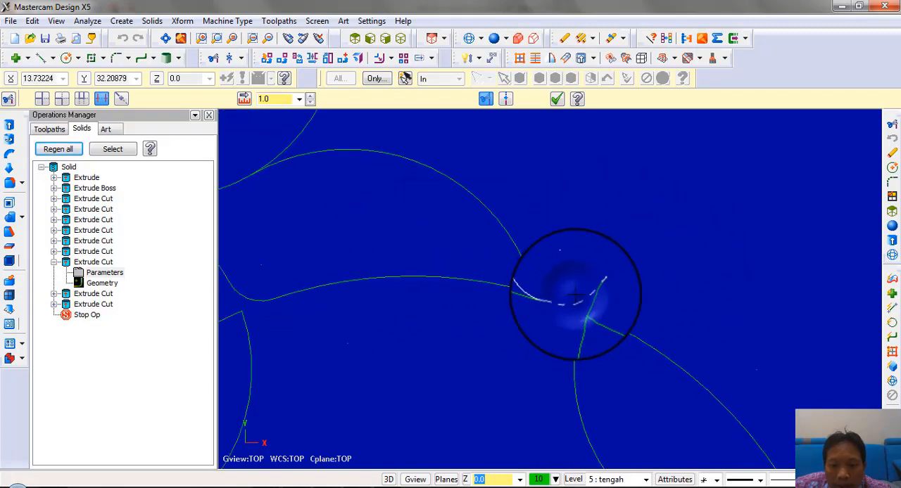
scroll(575, 294, "down", 1)
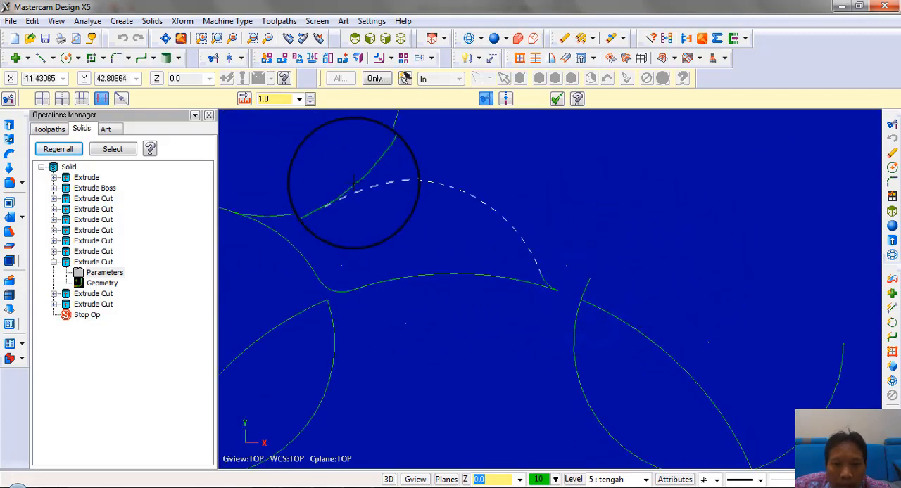
Trim the radius 15 circle to its fillet arc and delete the leftover lobe arcs and inner circle outside the recess profile
left_click(376, 153)
scroll(653, 181, "down", 2)
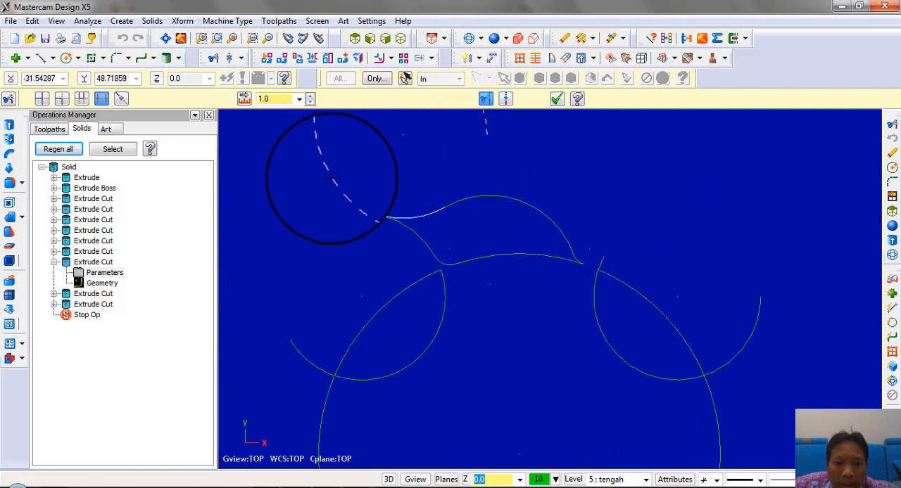
scroll(465, 326, "down", 3)
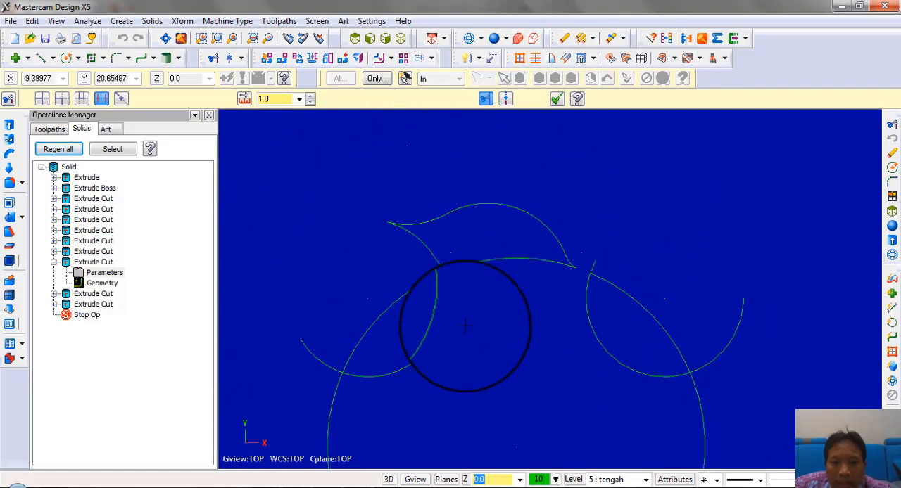
key("Escape")
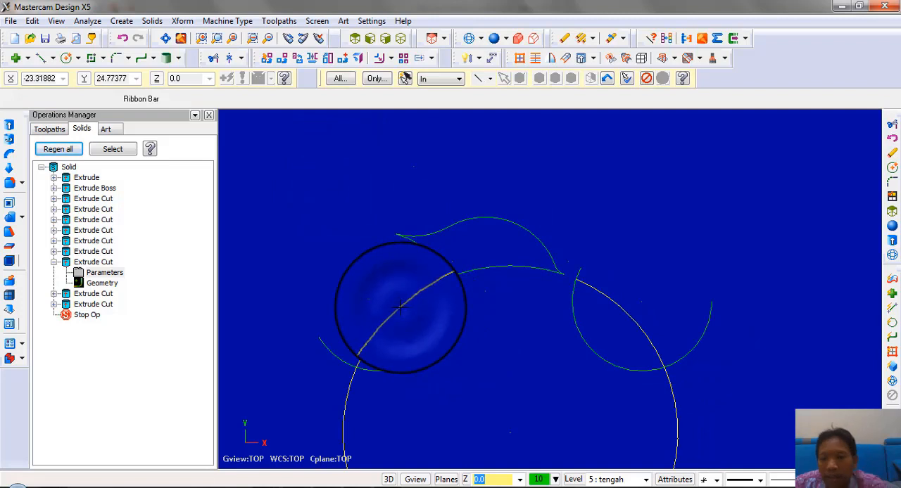
key("Delete")
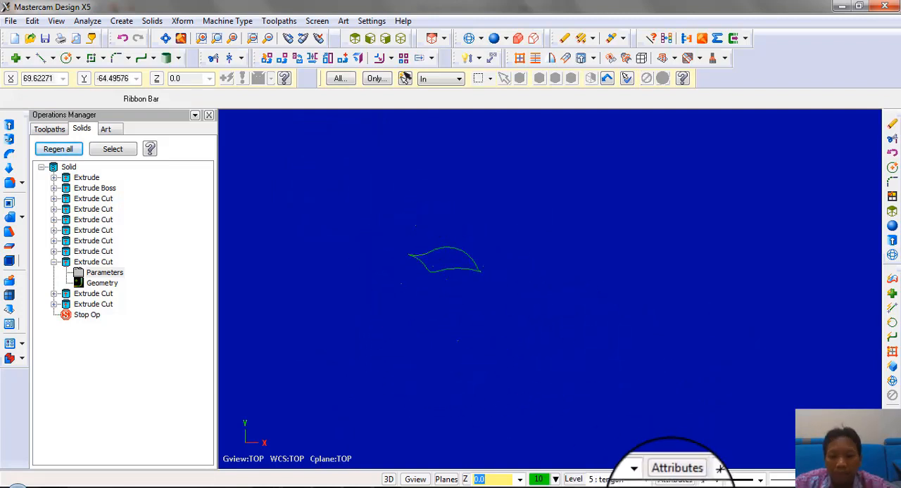
Display level 3 "atas" together with the closed recess profile to compare the outlines
left_click(574, 480)
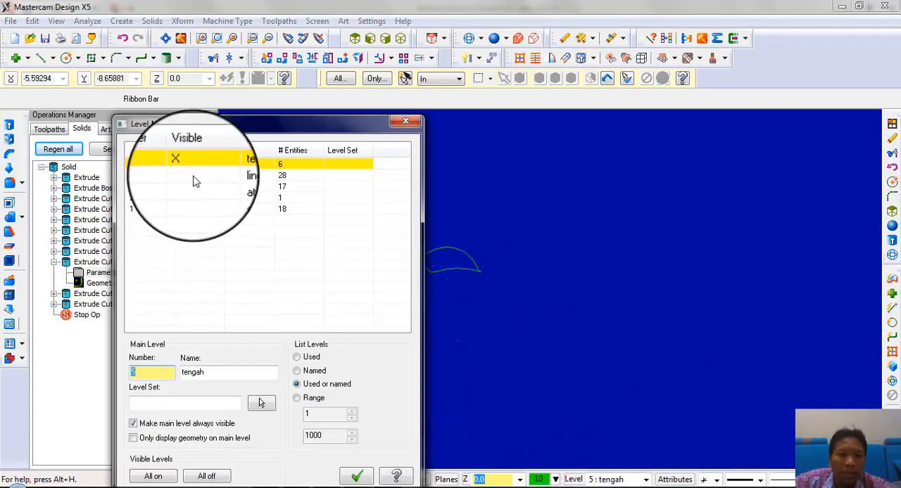
left_click(192, 177)
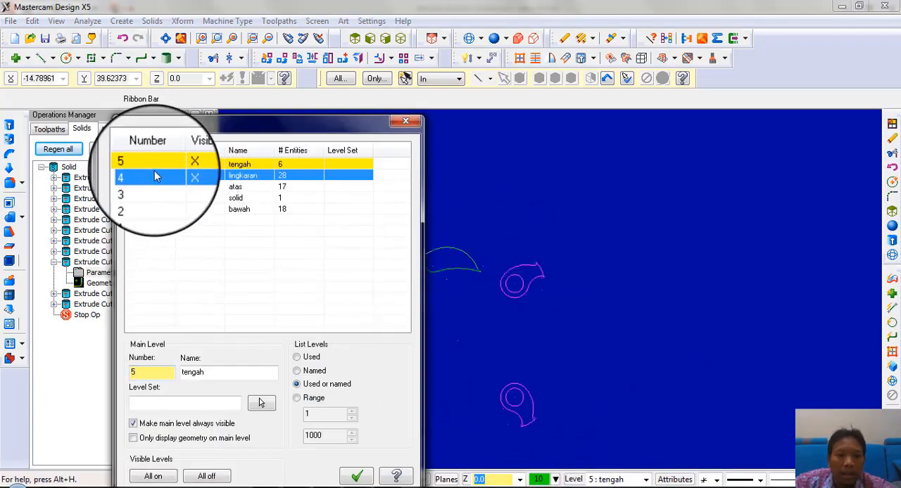
left_click(184, 177)
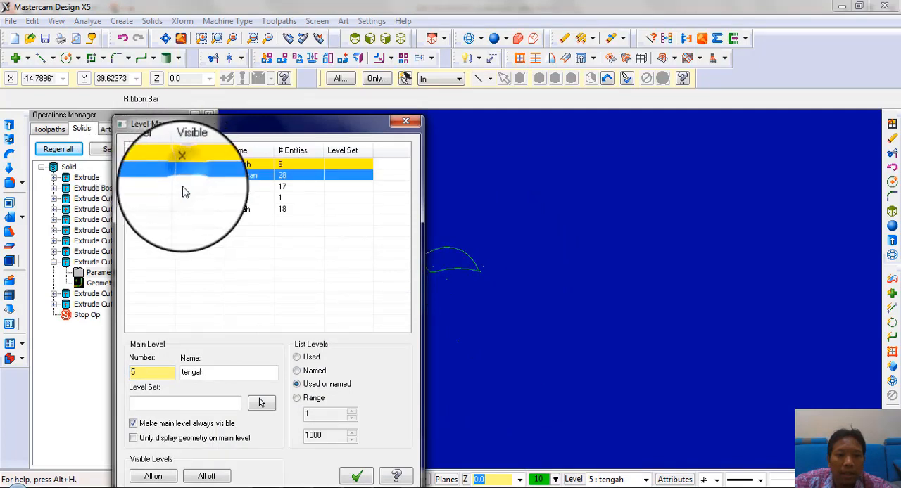
left_click(182, 187)
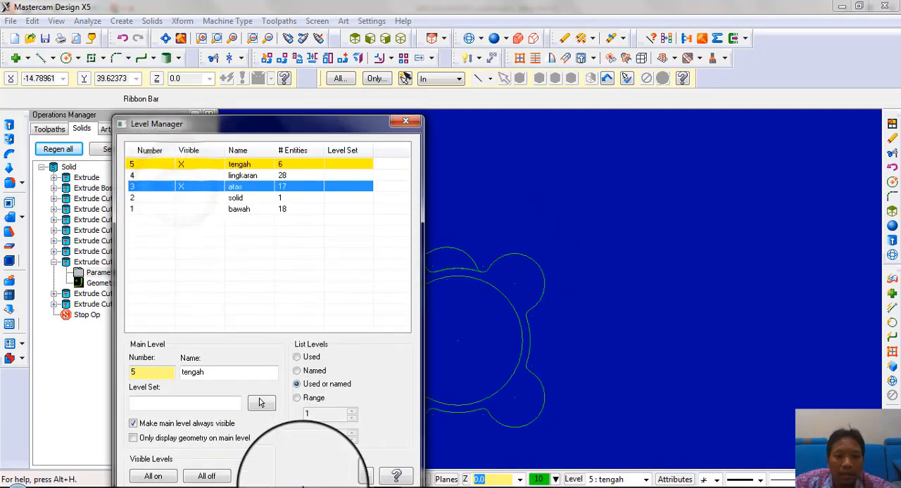
left_click(356, 477)
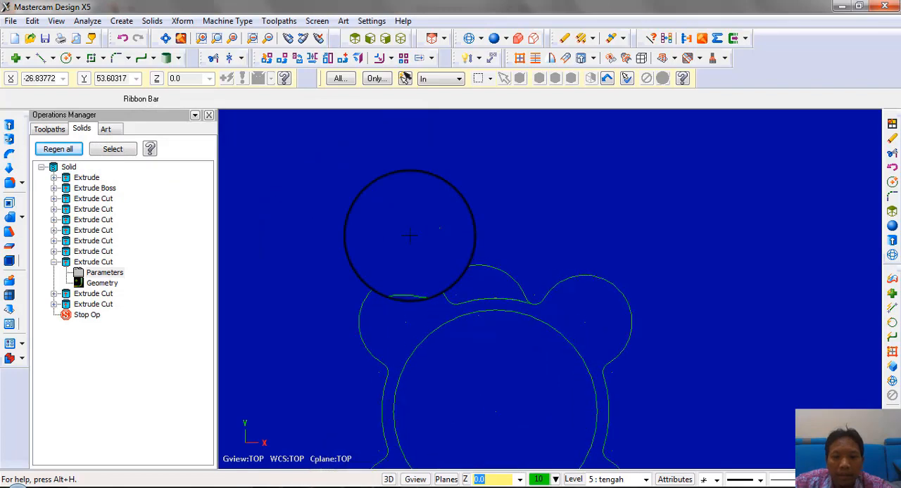
Hide level 3 "atas" and select the whole recess profile as the geometry for a Rotate operation
left_click(572, 480)
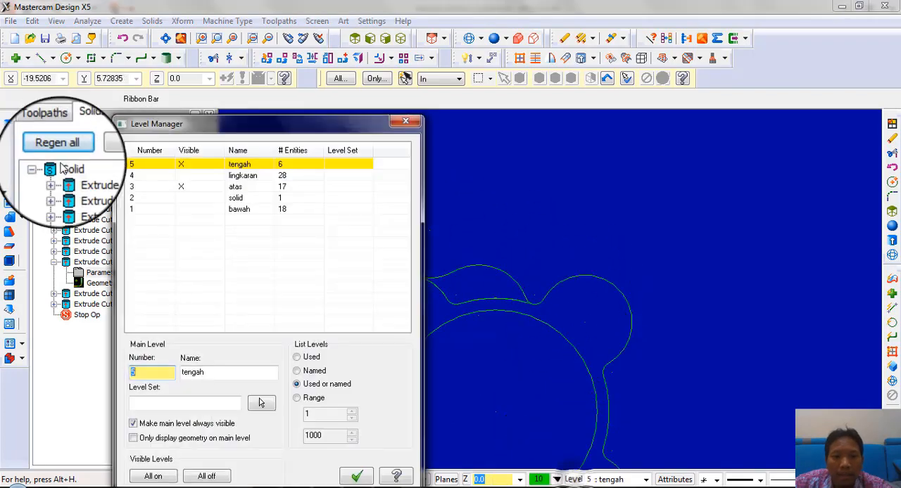
left_click(181, 187)
left_click_drag(231, 124, 17, 170)
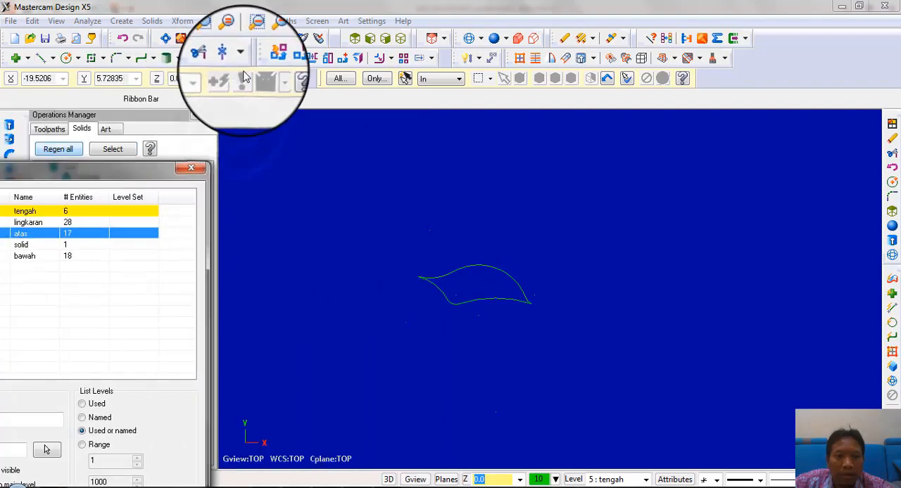
left_click(298, 59)
left_click_drag(373, 227, 673, 395)
left_click_drag(107, 167, 209, 106)
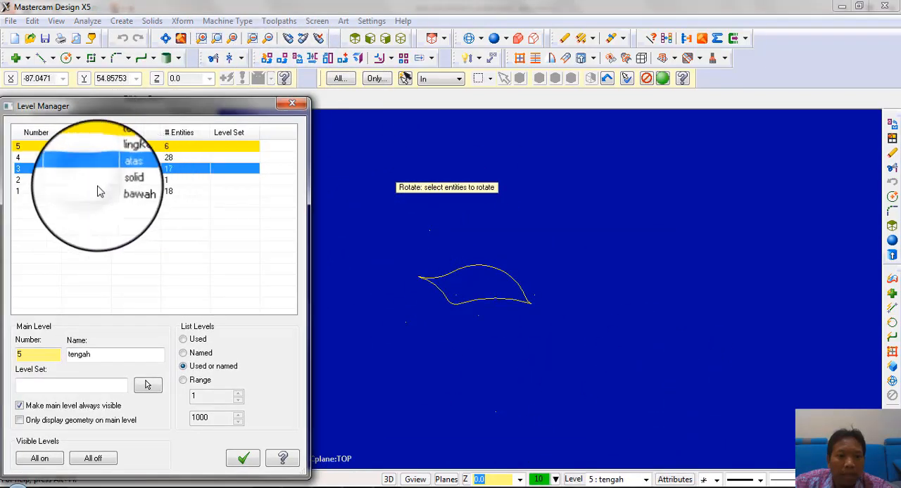
Show level 3 "atas" and rotate the recess profile about the ring's centre as 3 copies, 90 degrees apart
left_click(67, 169)
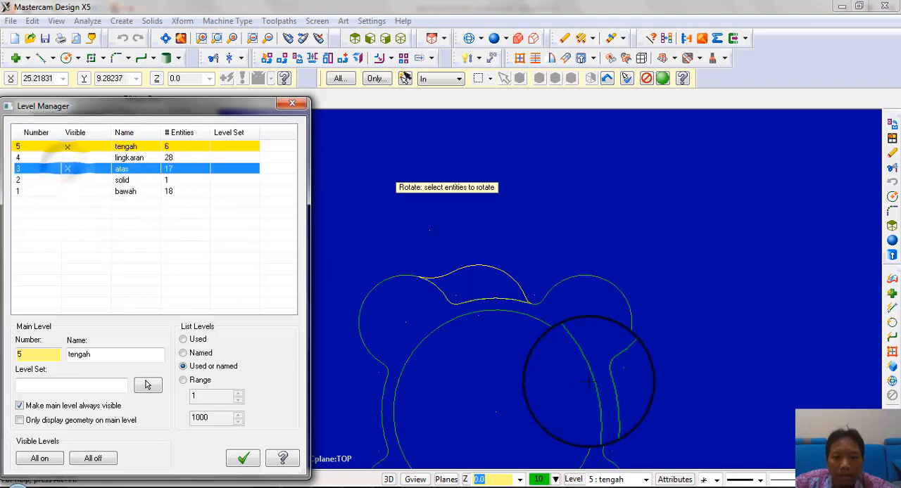
key("Return")
key("Return")
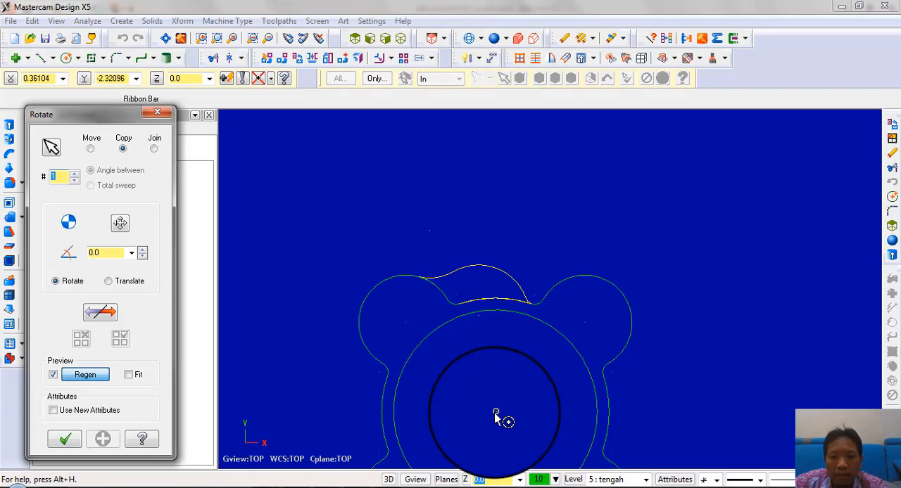
left_click(496, 415)
scroll(500, 165, "down", 2)
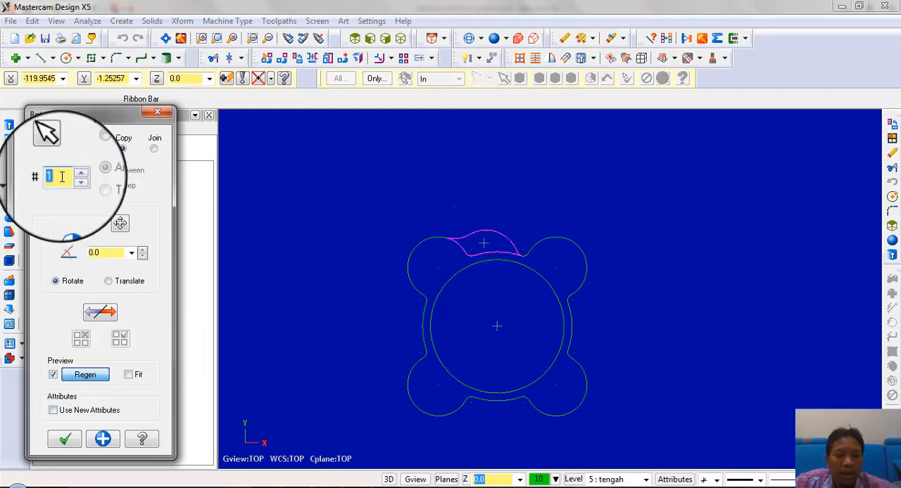
type("3")
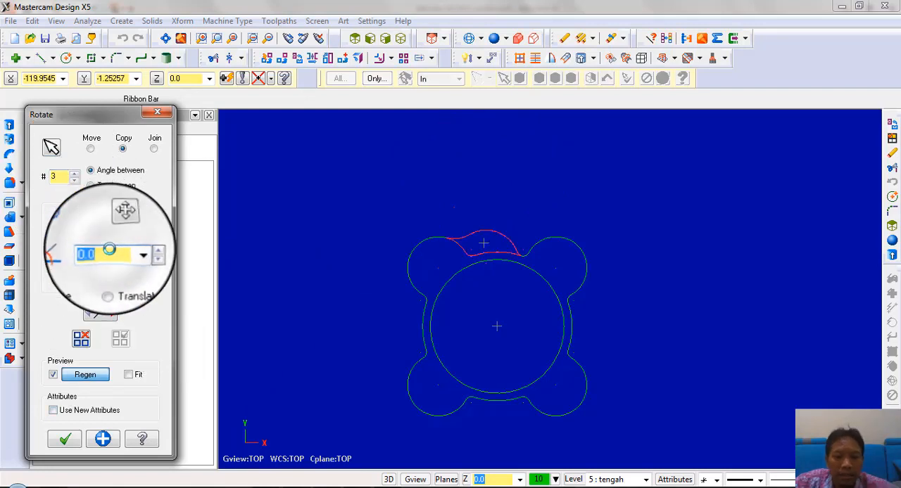
type("8")
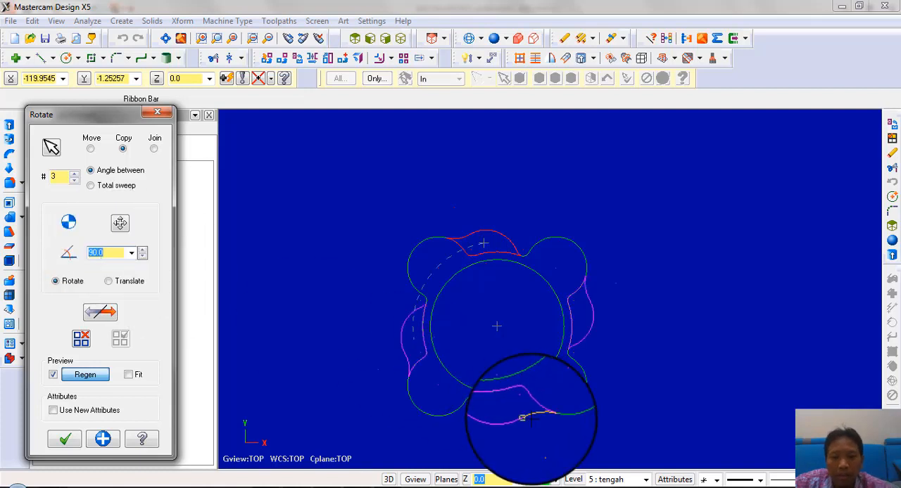
left_click(65, 439)
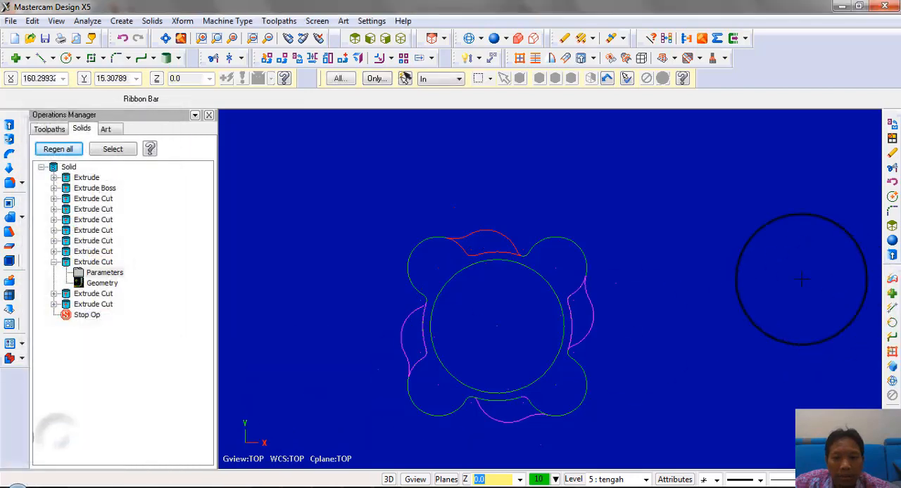
Hide level 3 "atas" and make level 2 "solid" visible as the main level
left_click(573, 479)
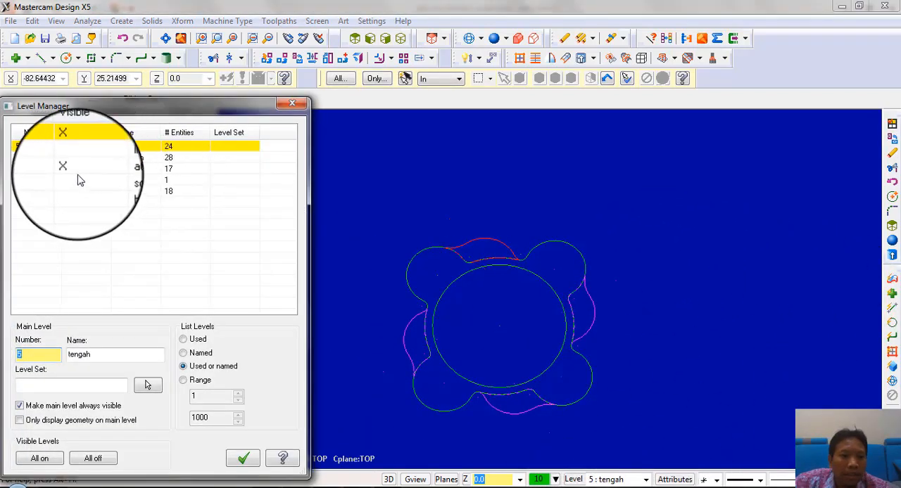
left_click(71, 170)
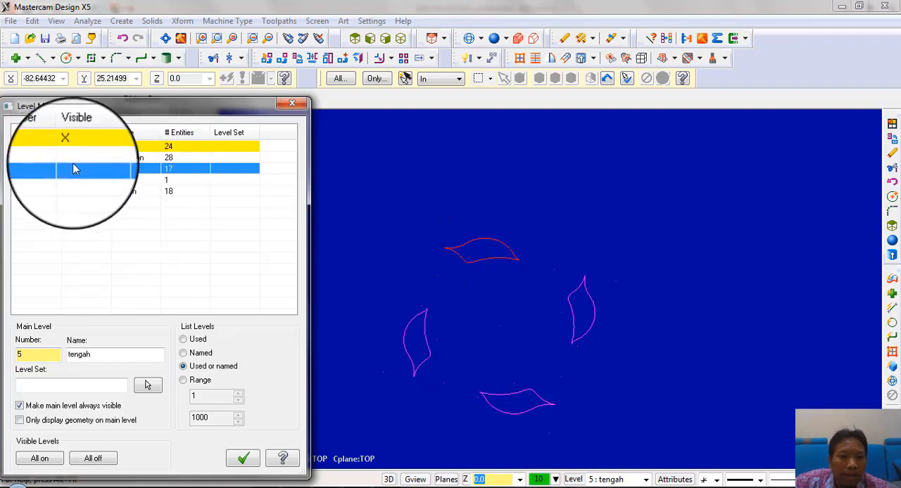
left_click(69, 181)
left_click(35, 181)
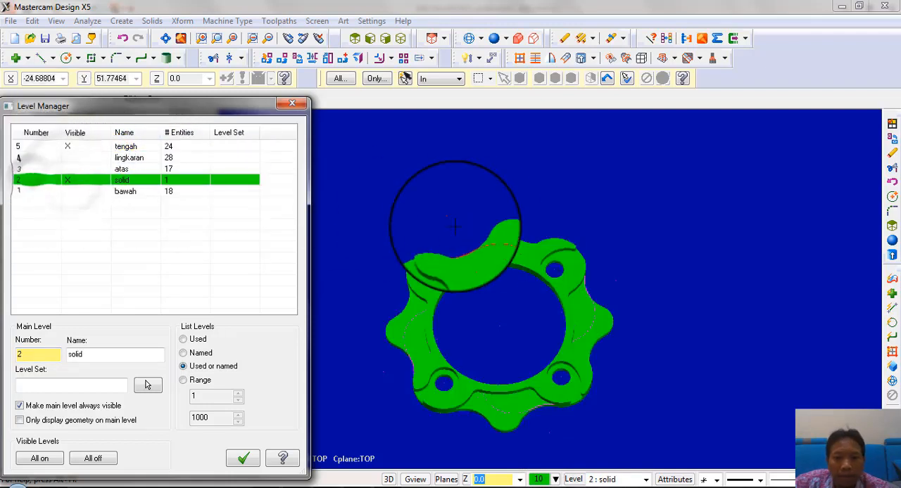
In wireframe display, chain the four recess profiles for a solid Extrude Cut and turn off its reverse direction
left_click(469, 41)
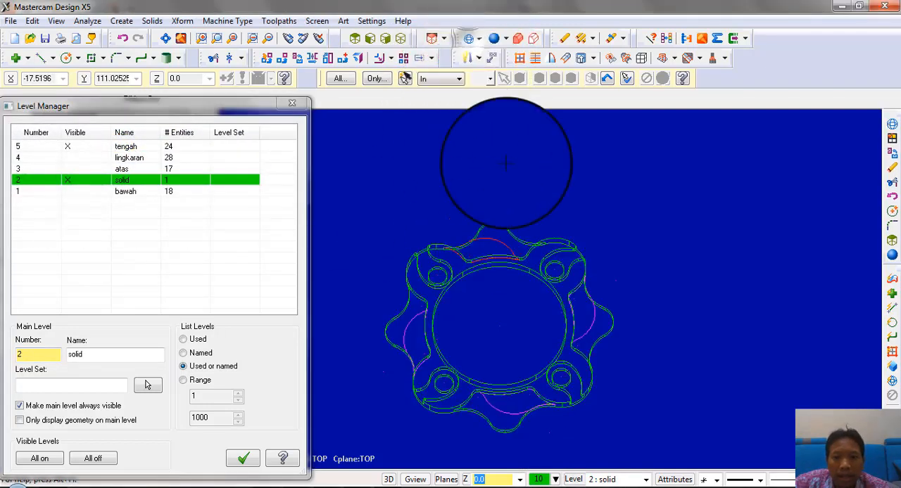
mouse_move(518, 229)
middle_mouse_down()
mouse_move(408, 165)
mouse_move(469, 207)
mouse_move(527, 297)
mouse_move(499, 261)
mouse_move(520, 285)
middle_mouse_up()
left_click_drag(86, 105, 150, 198)
left_click(10, 127)
scroll(461, 166, "up", 3)
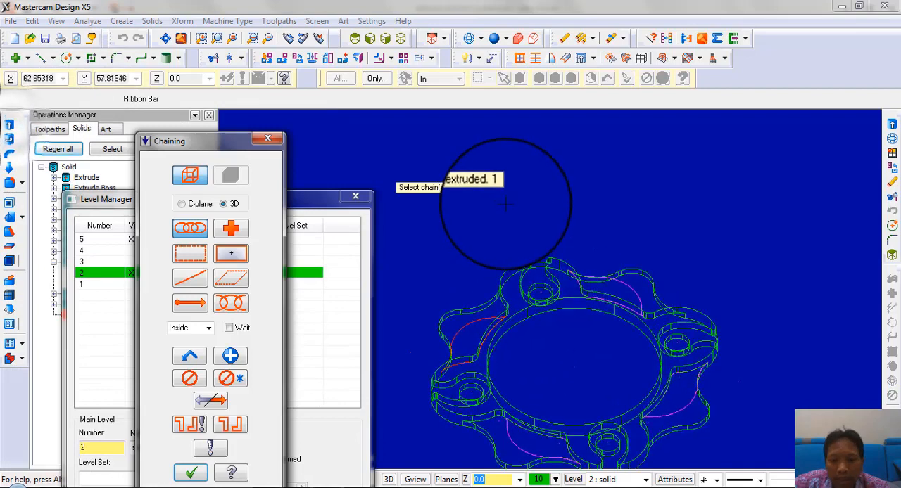
left_click(450, 362)
left_click(693, 313)
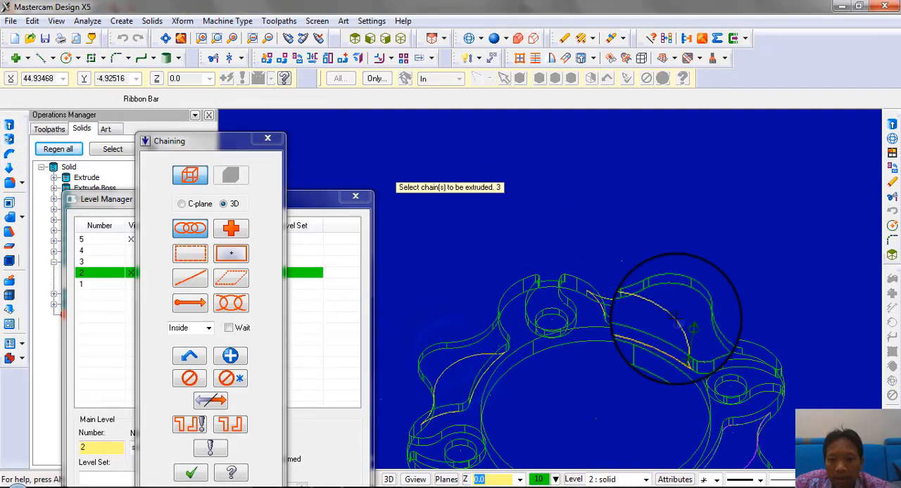
scroll(613, 165, "down", 3)
left_click(711, 425)
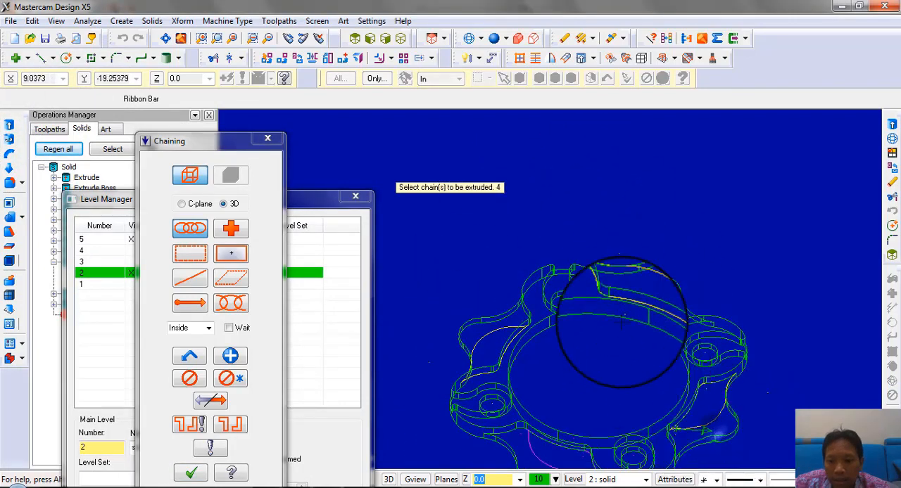
scroll(621, 321, "down", 3)
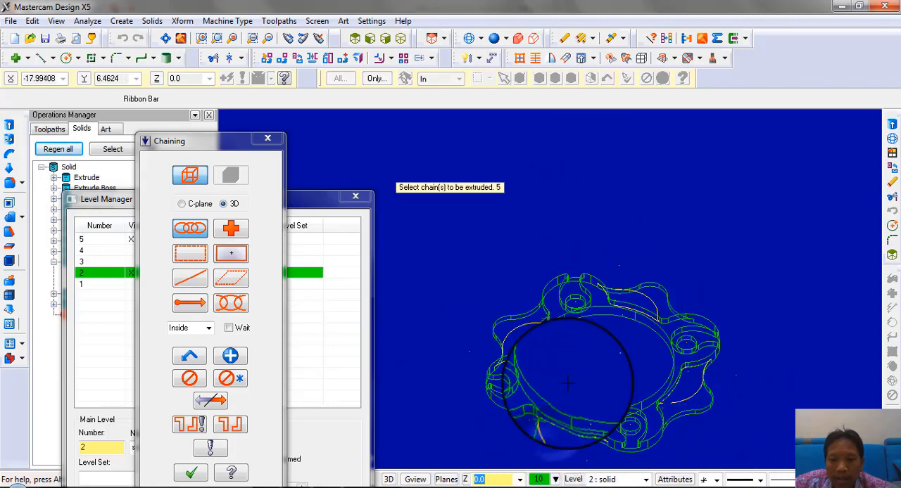
left_click(192, 474)
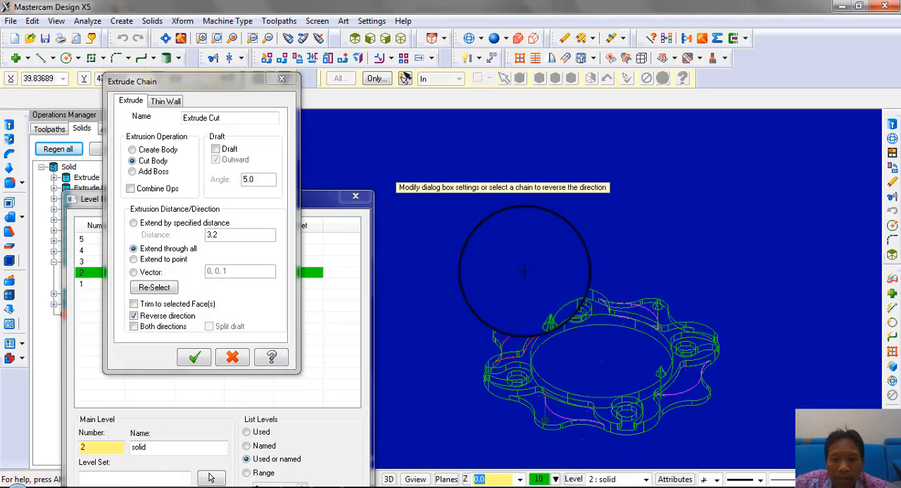
left_click(151, 316)
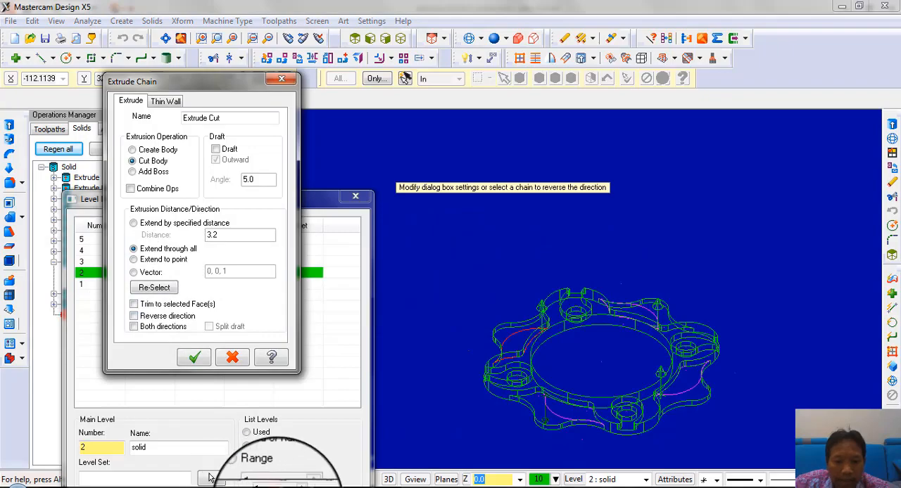
Switch to the UKK Klas XII 2022 drawing in Nitro Pro and examine the depth dimensions in section B-B
left_click(292, 487)
scroll(438, 402, "down", 3)
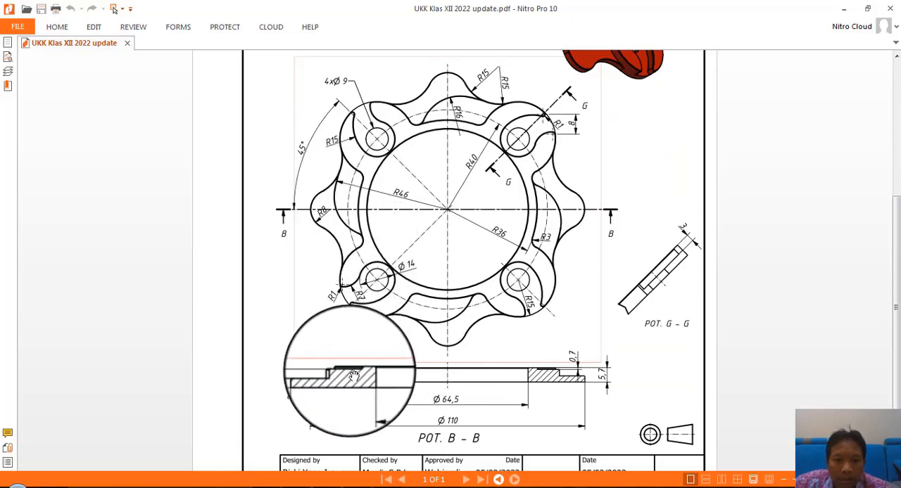
scroll(354, 373, "down", 1)
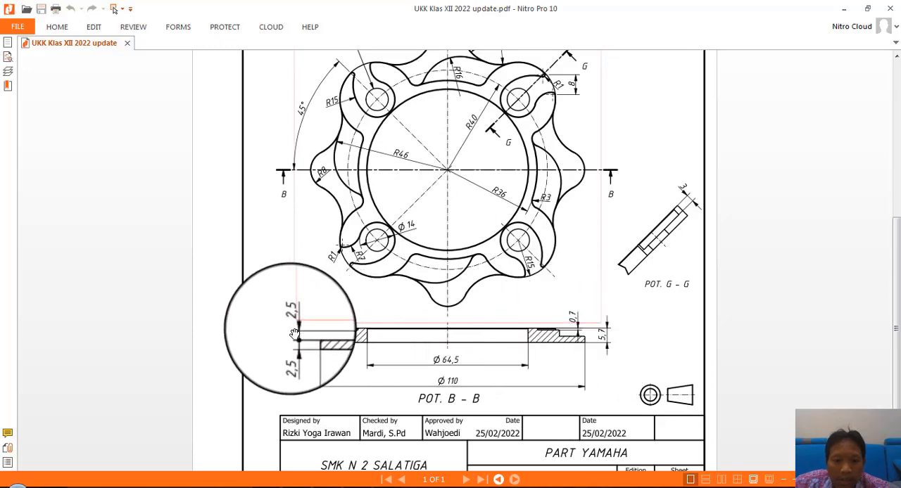
Switch back to Mastercam Design, extrude the four chained recess profiles as an Add Boss with a distance of 2.5, and shade the model
left_click(389, 487)
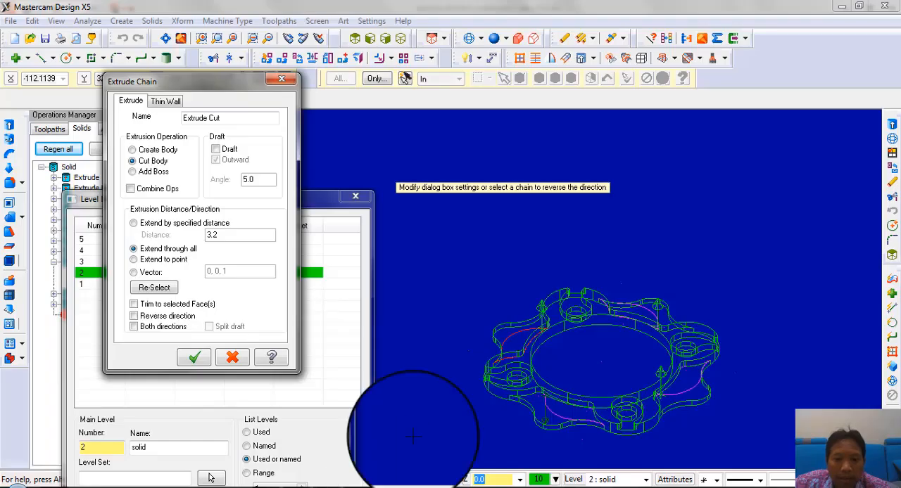
left_click(134, 223)
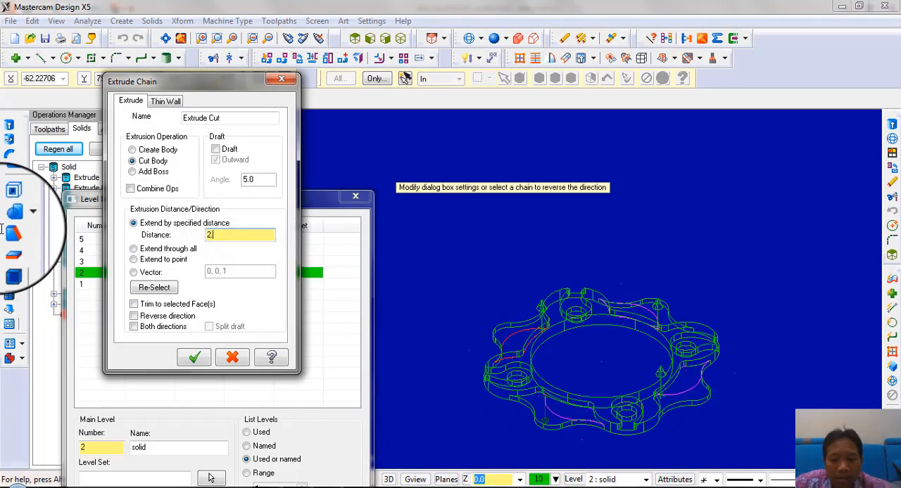
type("2.5")
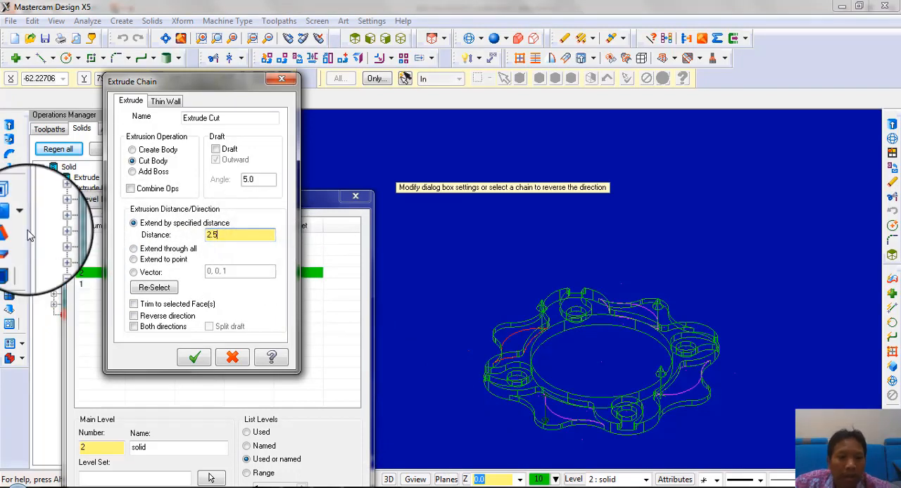
left_click(134, 172)
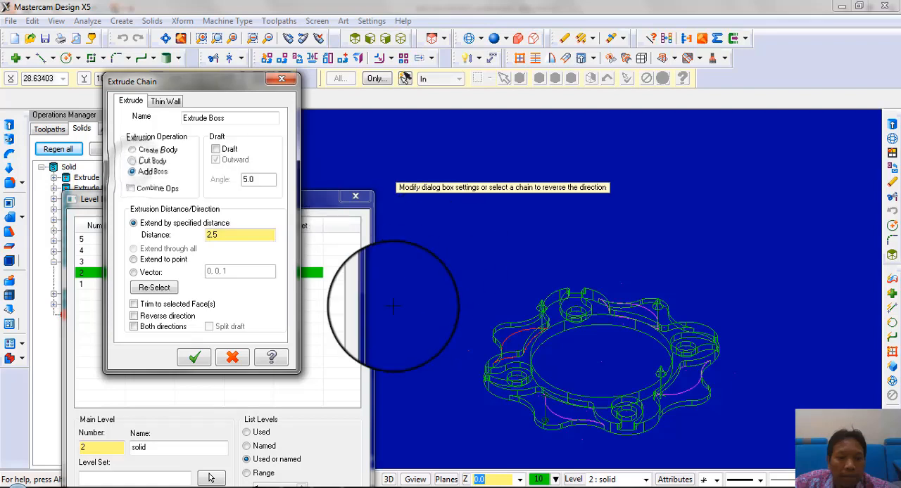
left_click(193, 358)
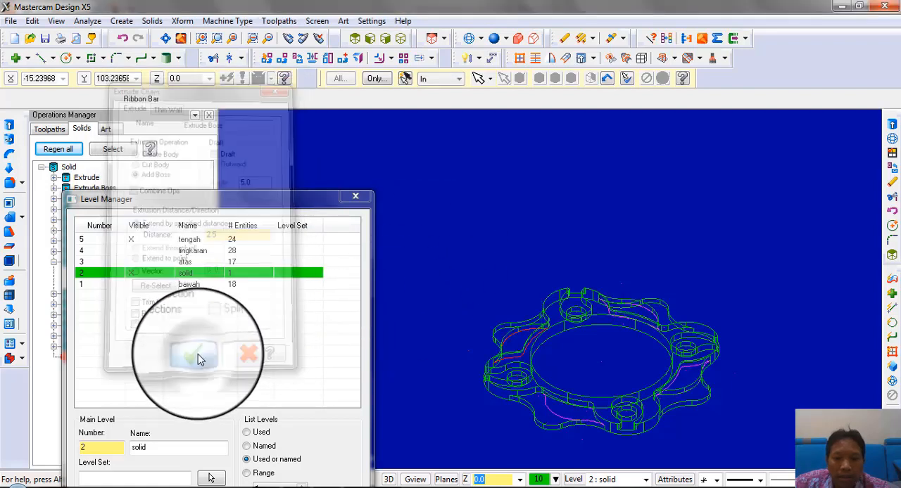
left_click(494, 38)
mouse_move(624, 269)
middle_mouse_down()
mouse_move(641, 291)
mouse_move(646, 282)
mouse_move(576, 316)
mouse_move(581, 272)
mouse_move(591, 277)
mouse_move(577, 299)
mouse_move(465, 273)
mouse_move(453, 288)
mouse_move(467, 316)
mouse_move(609, 300)
mouse_move(601, 282)
mouse_move(603, 416)
mouse_move(507, 338)
middle_mouse_up()
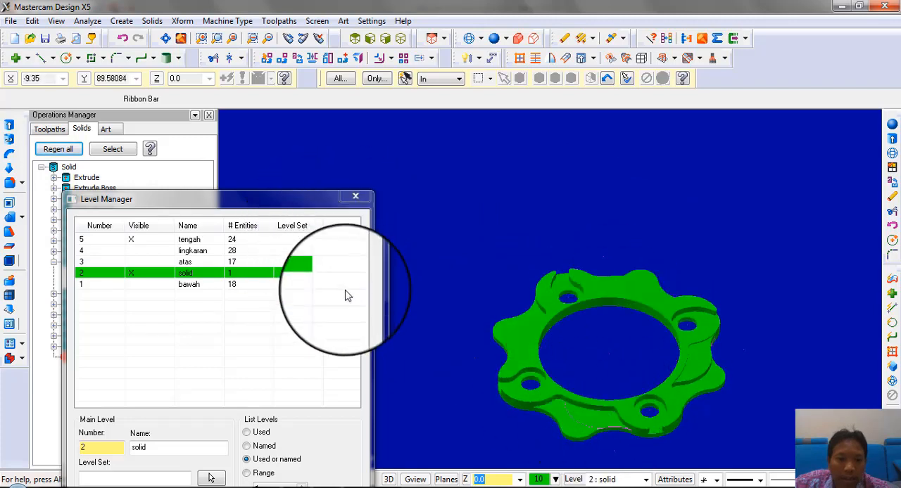
Reverse the direction of the last Extrude Boss operation and regenerate the solid
left_click_drag(262, 199, 210, 405)
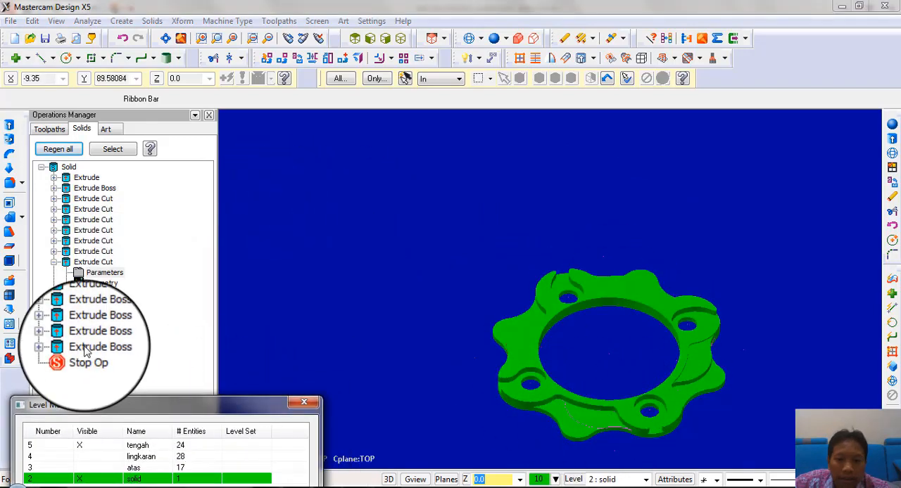
left_click(92, 346)
left_click(310, 405)
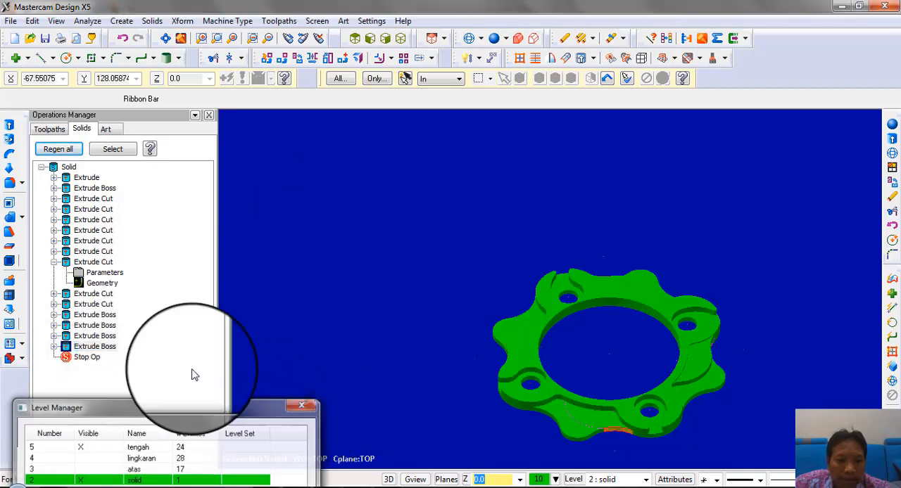
left_click(95, 336)
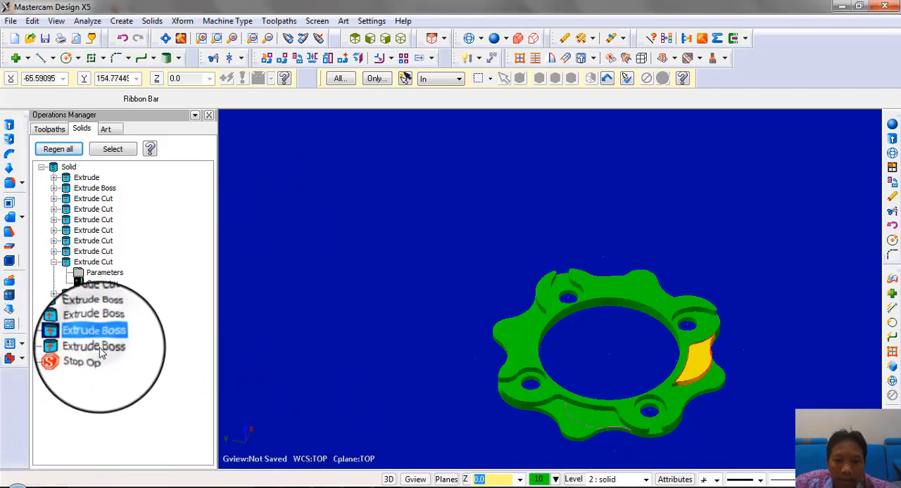
left_click(54, 346)
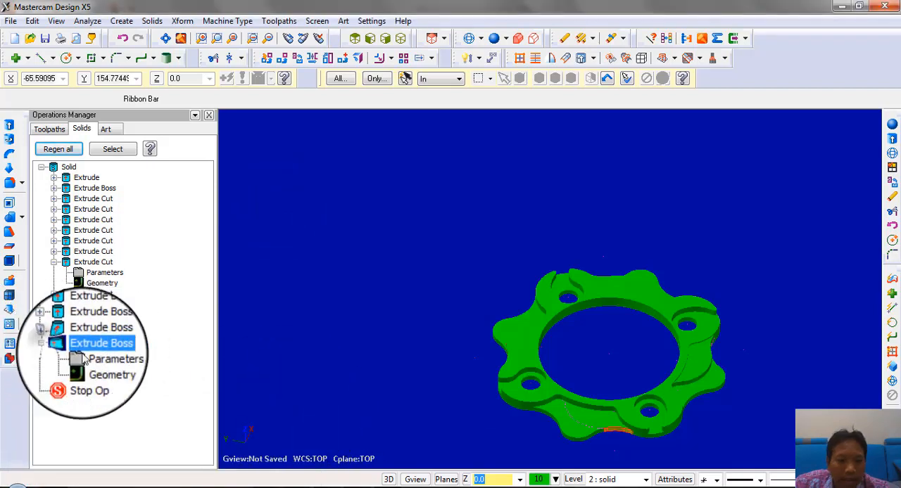
left_click(104, 358)
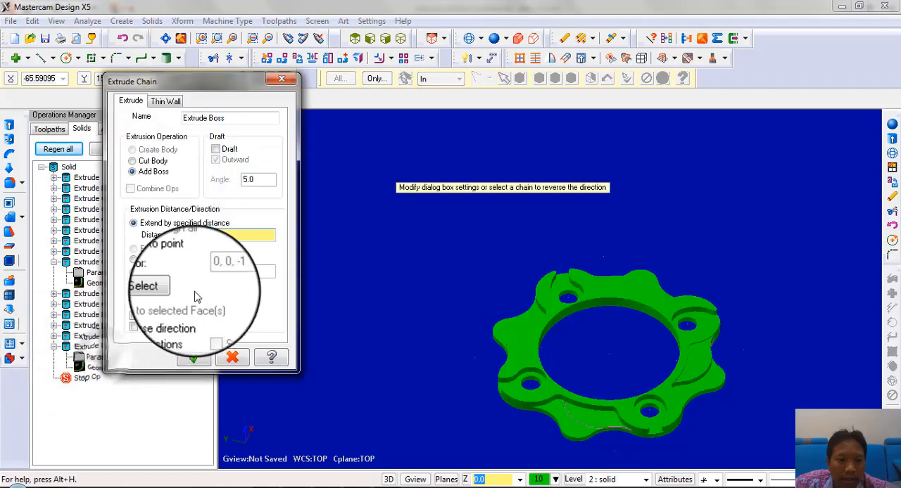
left_click(192, 359)
left_click(57, 150)
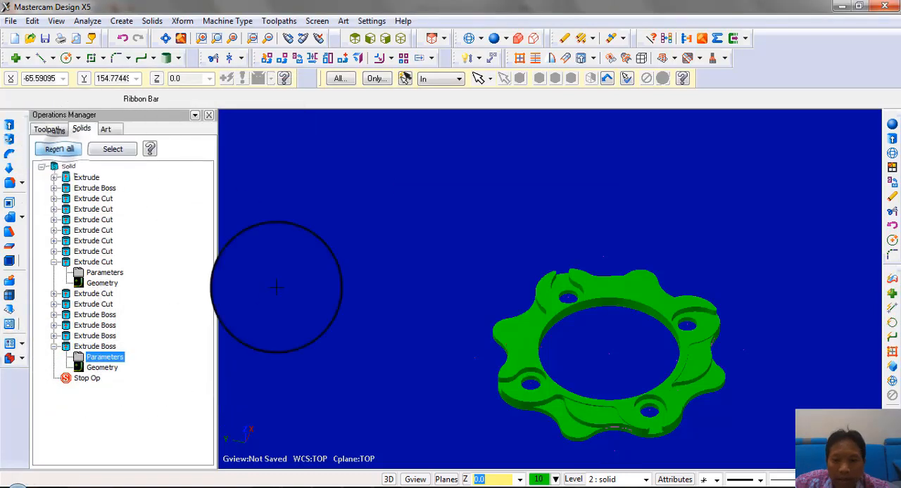
Examine the regenerated ring solid's middle recesses and bolt-hole pockets from several angles
middle_click_drag(581, 329, 565, 309)
middle_click_drag(663, 294, 635, 280)
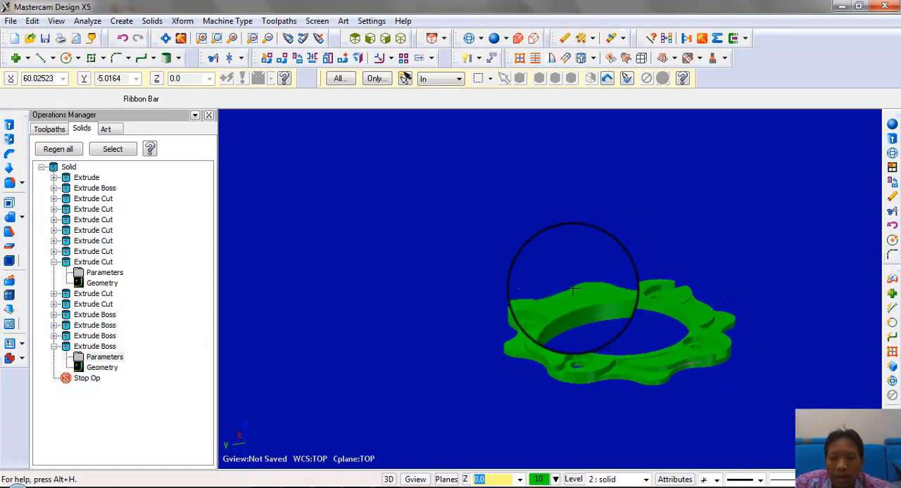
middle_click_drag(513, 321, 586, 300)
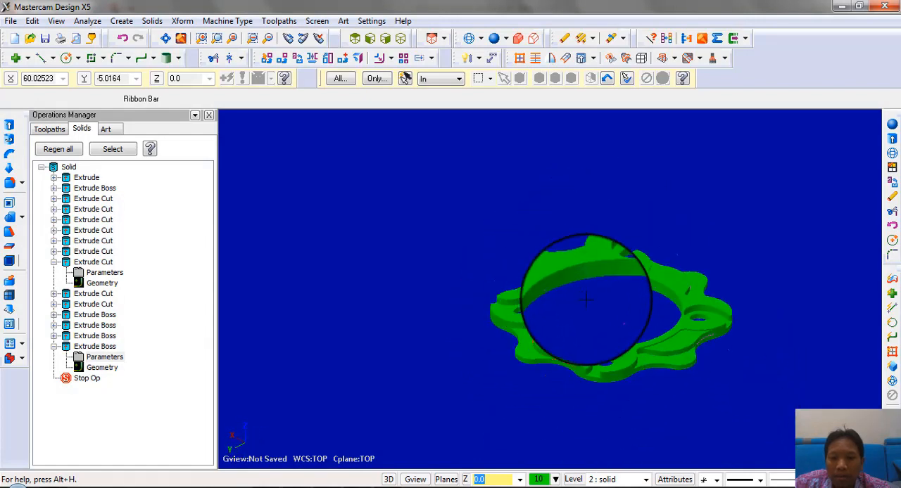
middle_click_drag(655, 324, 694, 333)
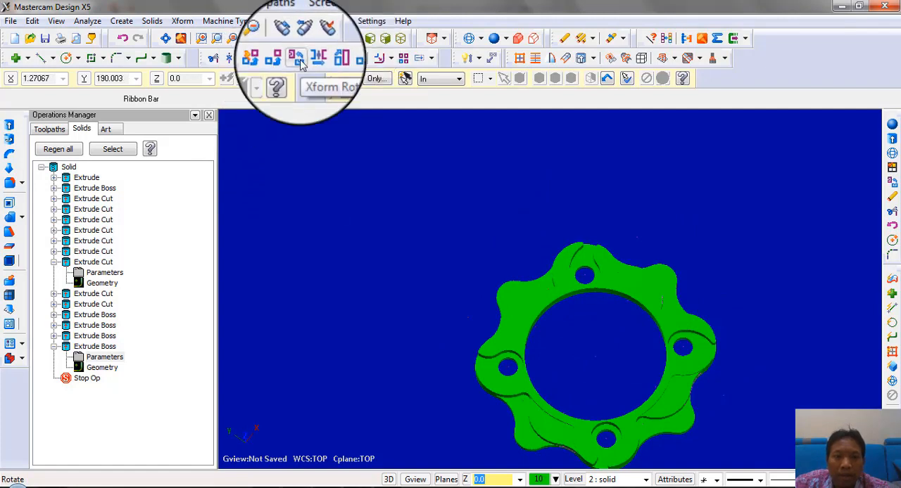
middle_click_drag(595, 307, 571, 312)
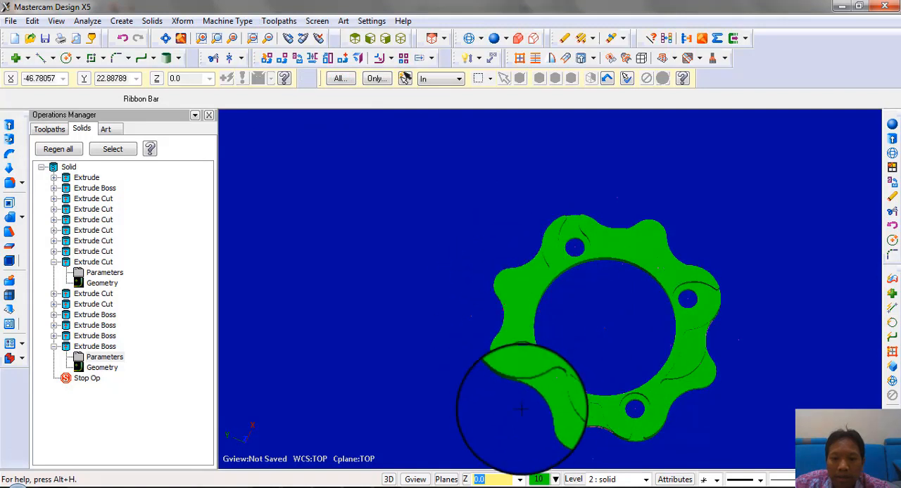
middle_click_drag(575, 414, 668, 226)
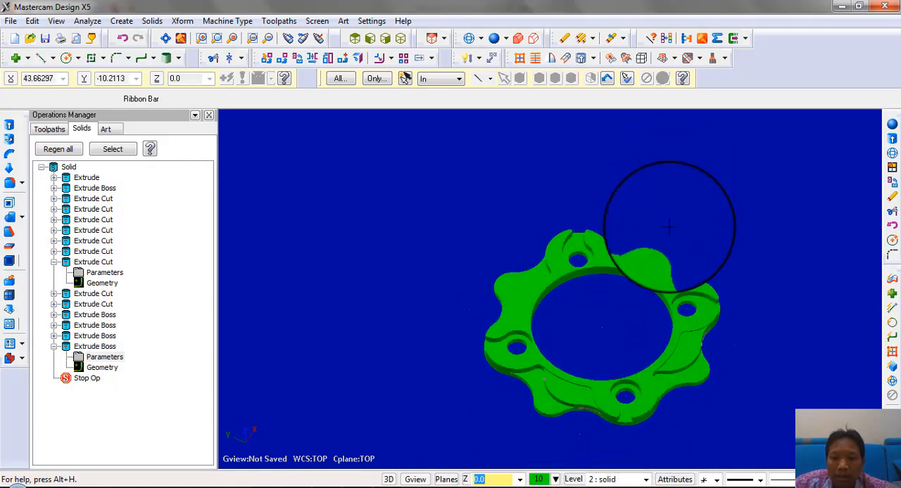
Make levels 4 "lingkaran", 3 "atas" and 1 "bawah" visible together with the solid
left_click(573, 479)
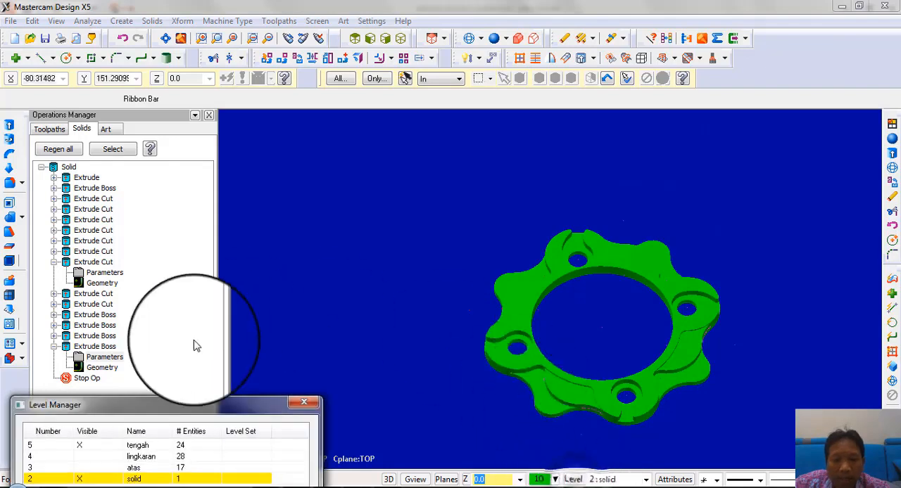
left_click_drag(202, 404, 204, 199)
mouse_move(592, 272)
middle_mouse_down()
mouse_move(640, 261)
mouse_move(652, 227)
mouse_move(590, 255)
middle_mouse_up()
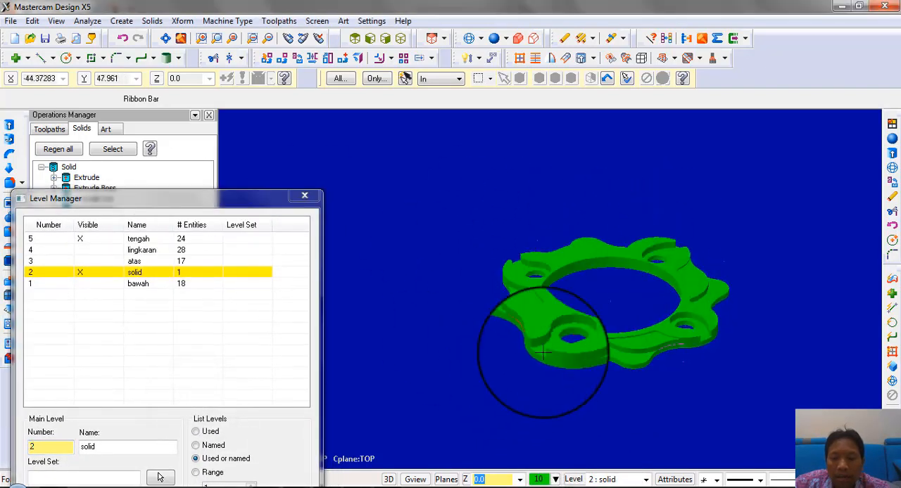
middle_click_drag(657, 267, 476, 249)
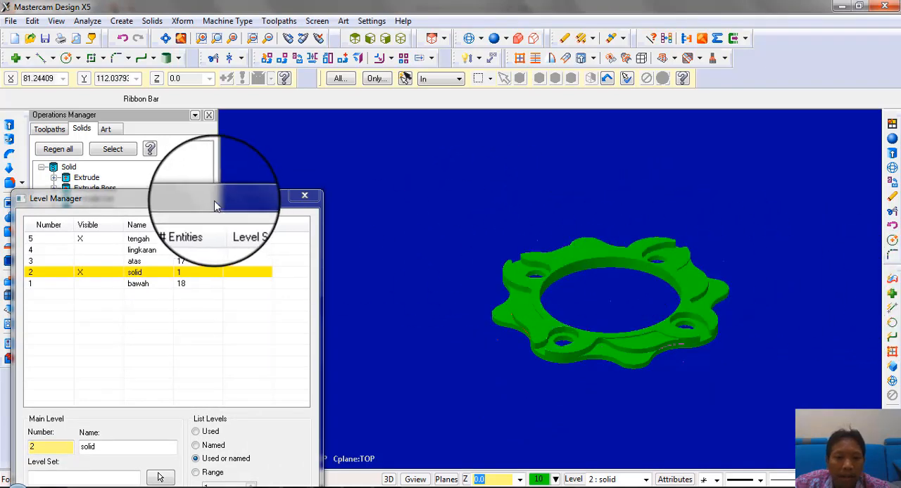
left_click_drag(214, 201, 269, 154)
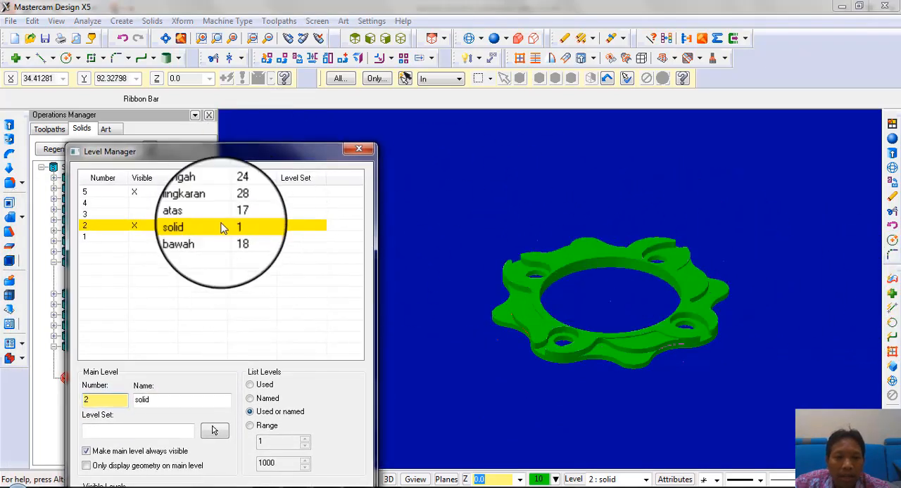
left_click(142, 203)
left_click(137, 215)
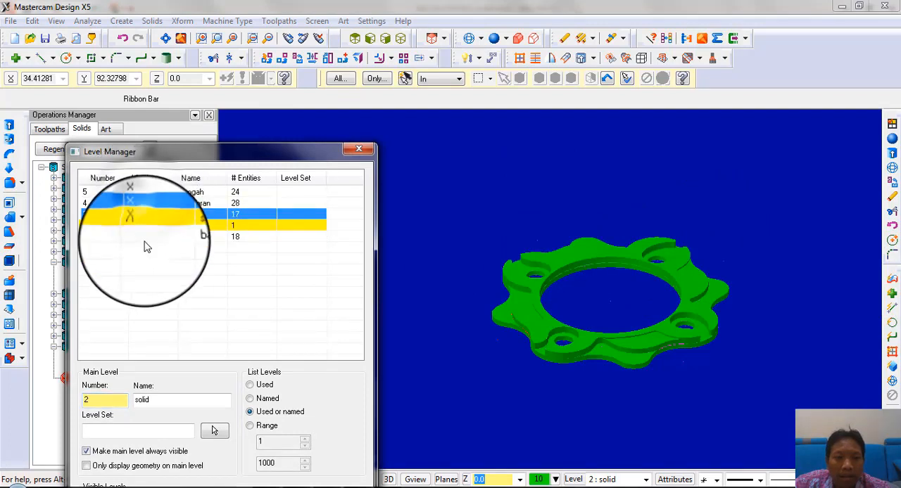
left_click(144, 237)
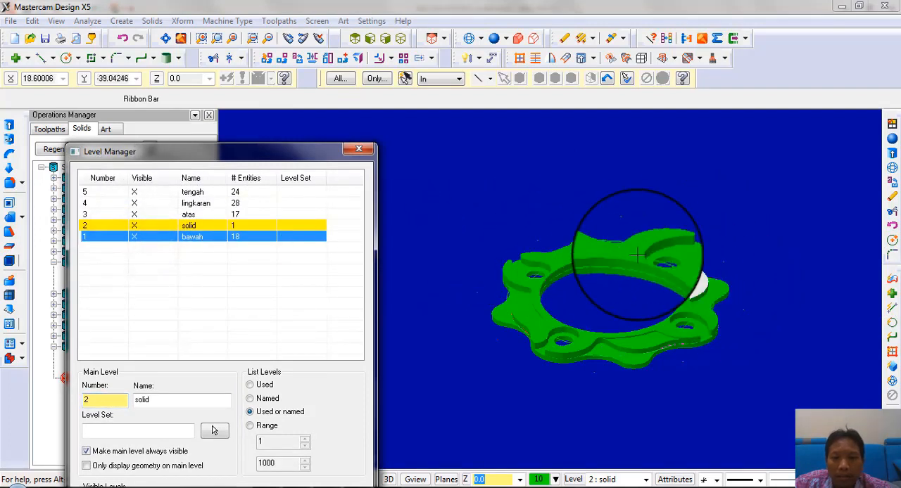
middle_click_drag(614, 256, 629, 272)
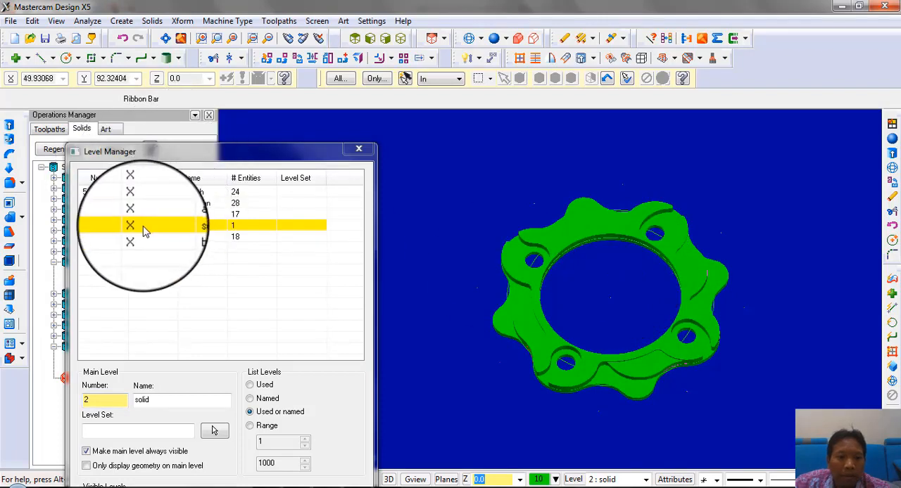
Make level 3 "atas" the main level and hide level 2 "solid" to inspect the wireframe profiles, and restore the solid's visibility
left_click(114, 218)
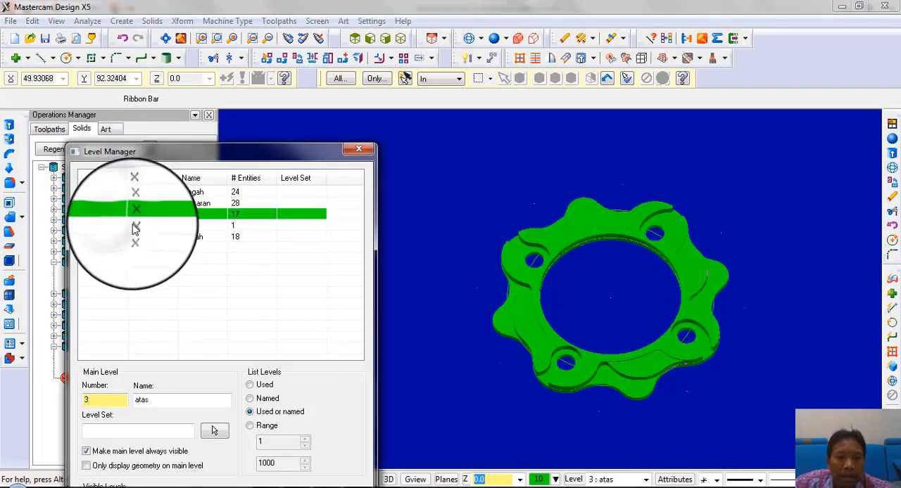
left_click(134, 226)
middle_click_drag(643, 229, 623, 275)
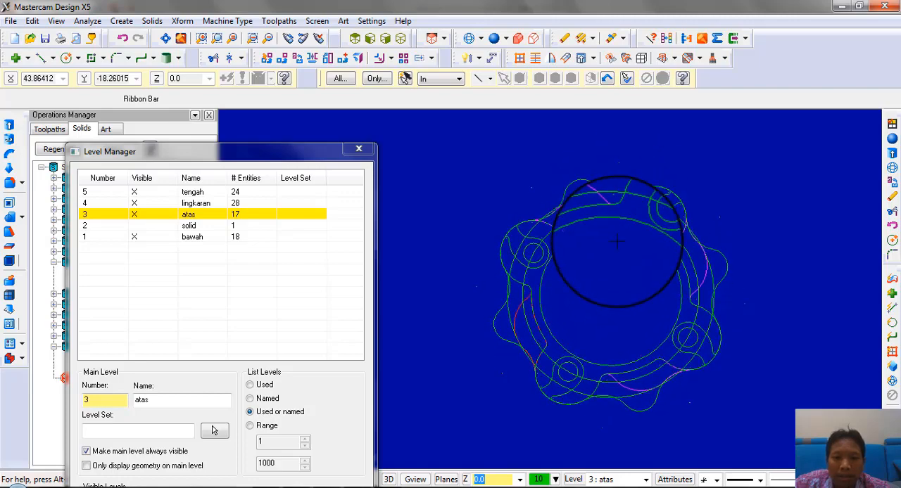
left_click_drag(261, 153, 285, 106)
left_click(150, 178)
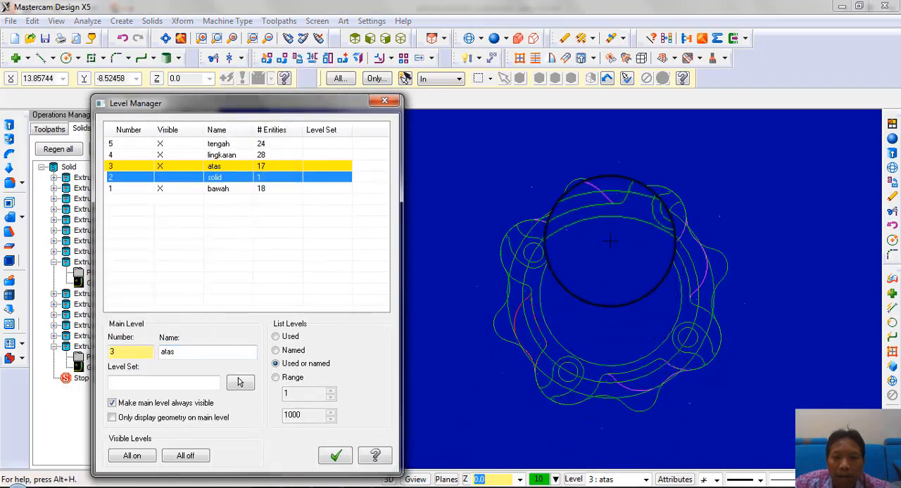
left_click(577, 149)
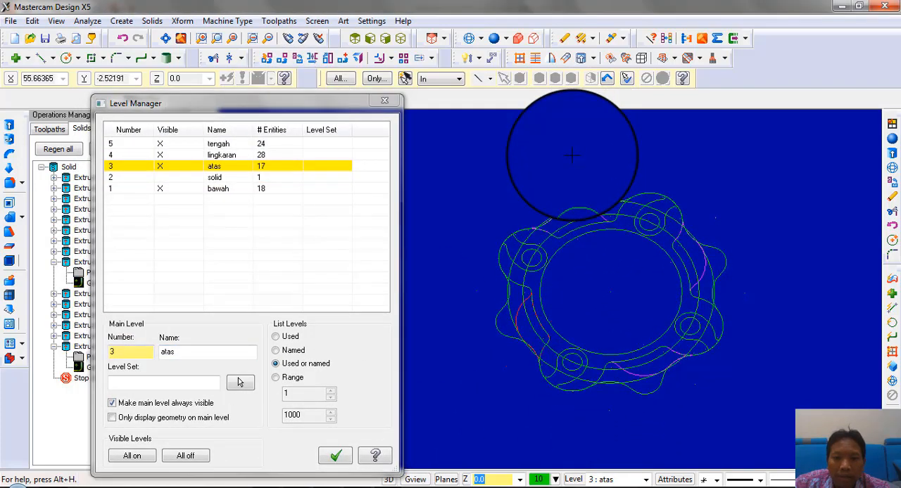
left_click(160, 177)
left_click(571, 225)
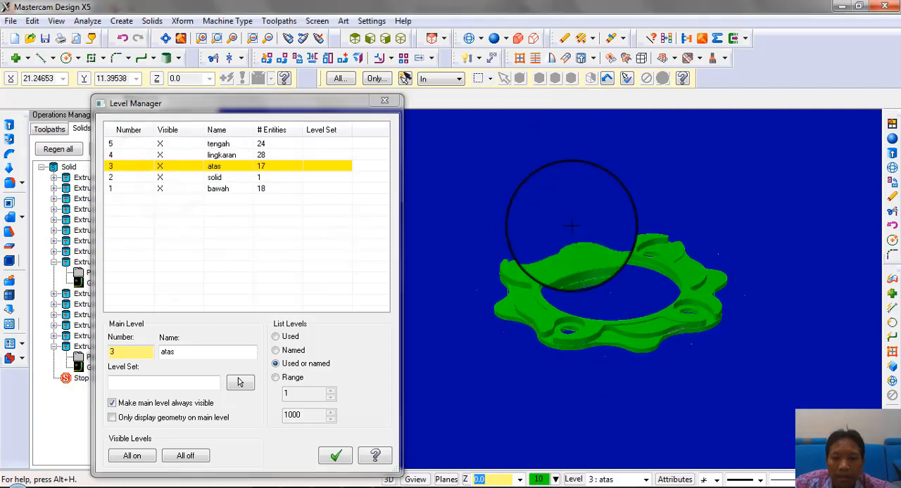
Make level 2 "solid" the main level and hide levels "tengah", "lingkaran", "atas" and "bawah"
left_click(161, 155)
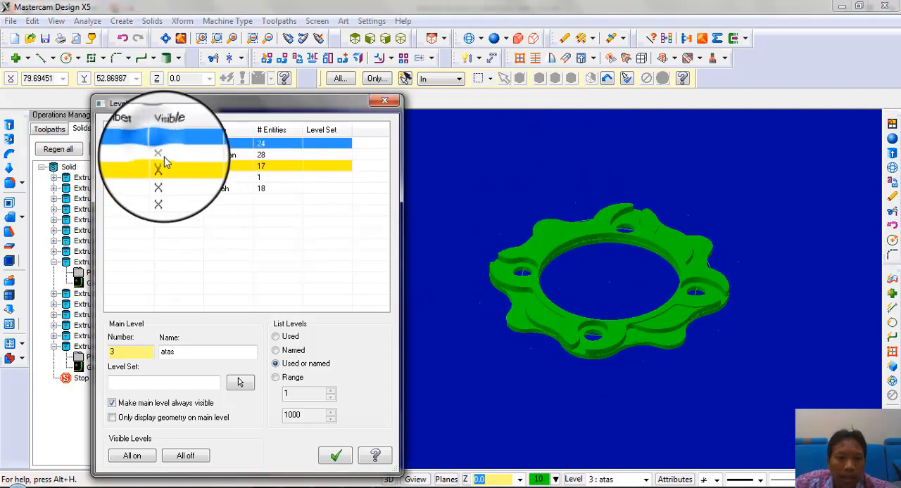
left_click(160, 177)
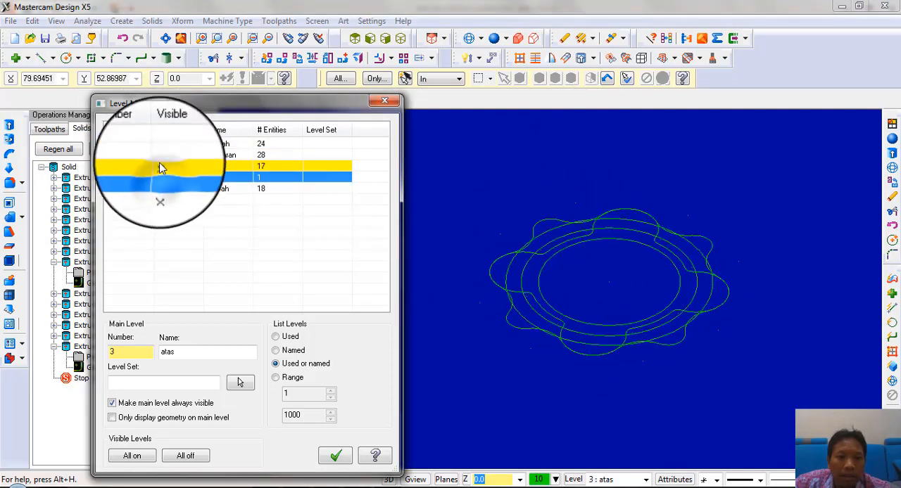
left_click(161, 165)
left_click(143, 177)
left_click(159, 165)
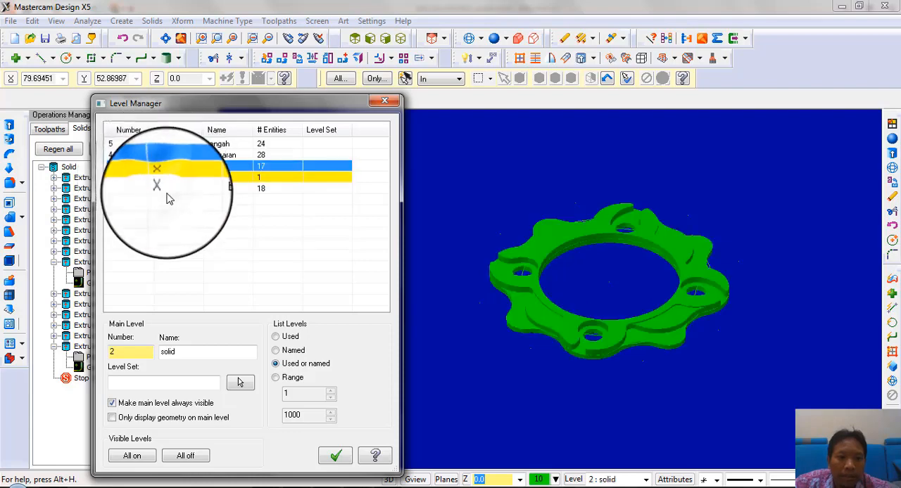
middle_click_drag(529, 281, 556, 303)
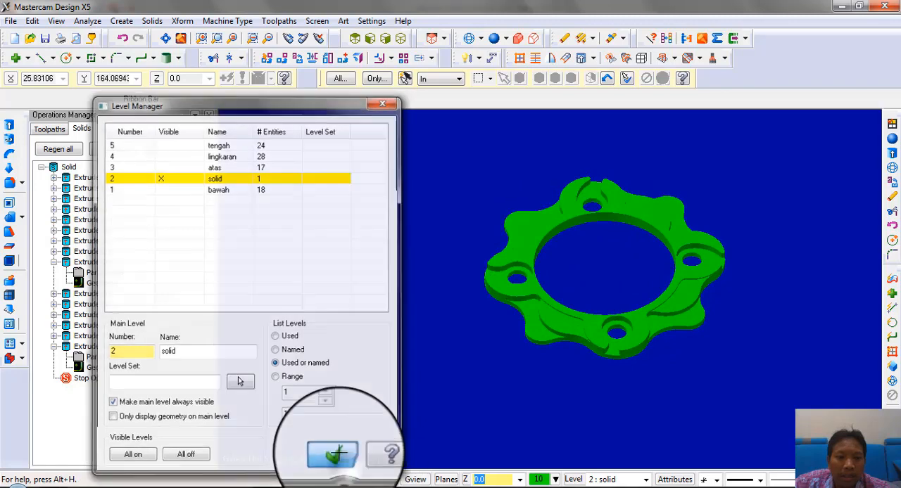
left_click(335, 453)
Examine the ring solid from several angles, ending in the top view
middle_click_drag(612, 270, 252, 294)
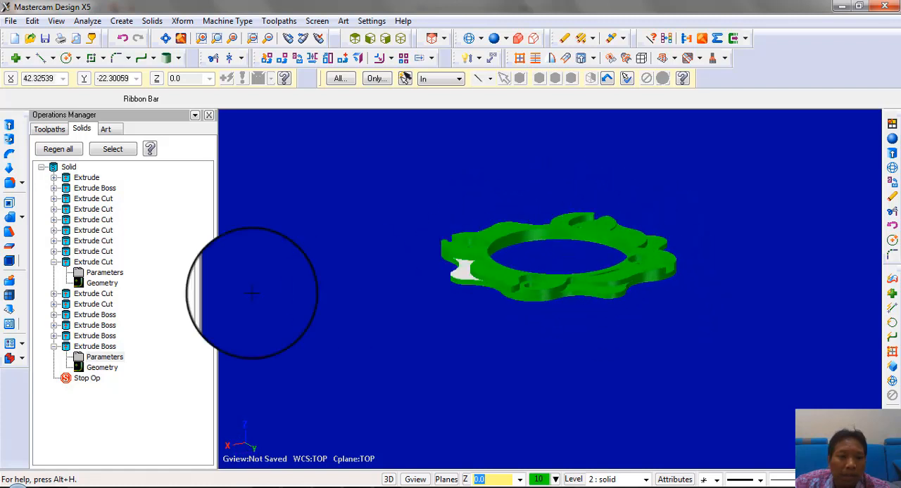
double_click(54, 167)
double_click(51, 170)
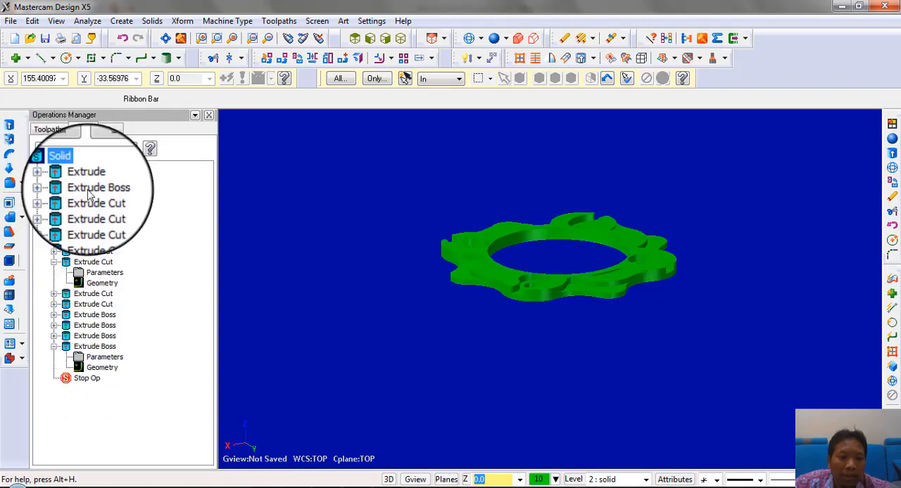
middle_click_drag(509, 185, 362, 195)
right_click(362, 195)
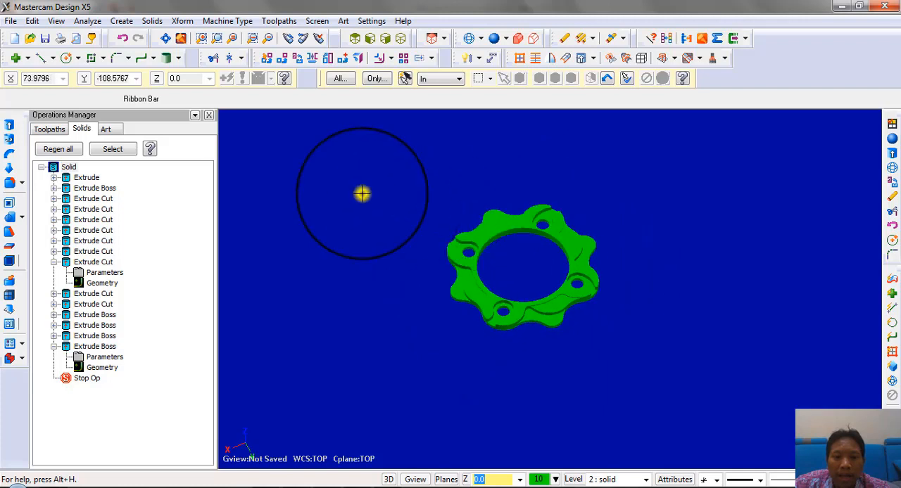
left_click(431, 305)
scroll(626, 232, "down", 2)
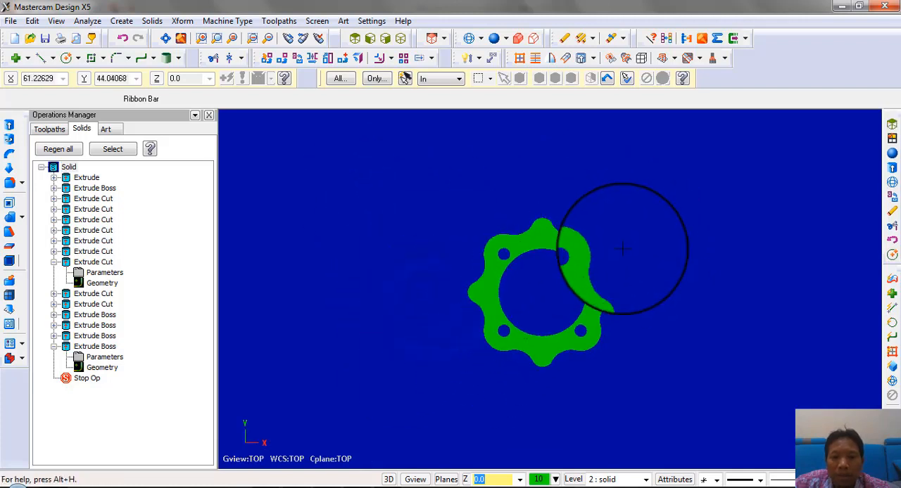
Start the Translate command and make levels "tengah", "lingkaran", "atas" and "bawah" visible together with the solid
left_click(281, 62)
left_click_drag(422, 181, 688, 405)
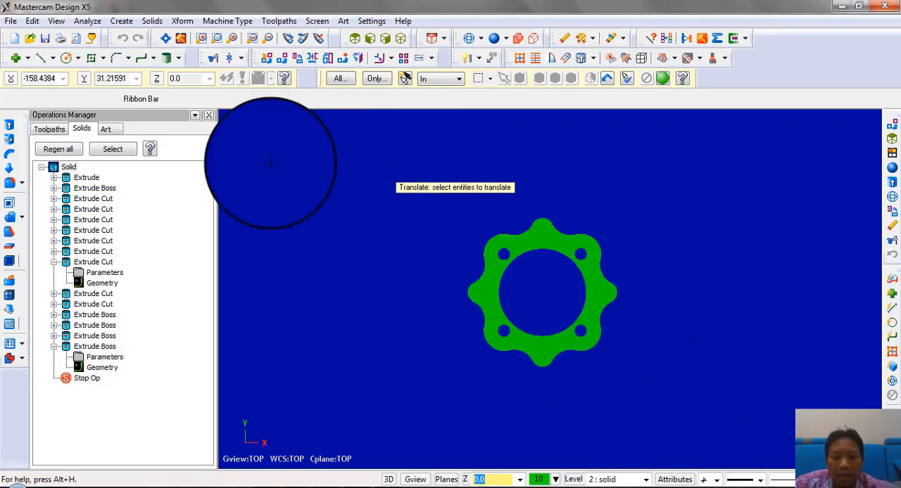
left_click(574, 479)
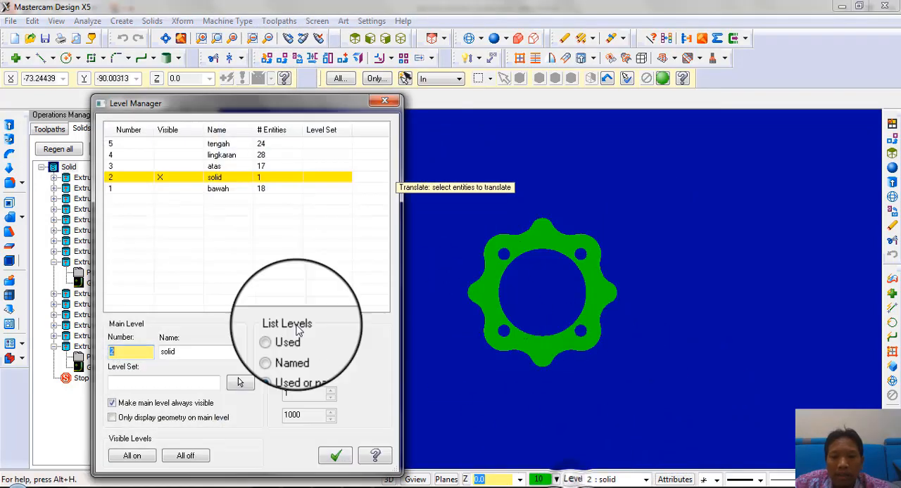
left_click(166, 155)
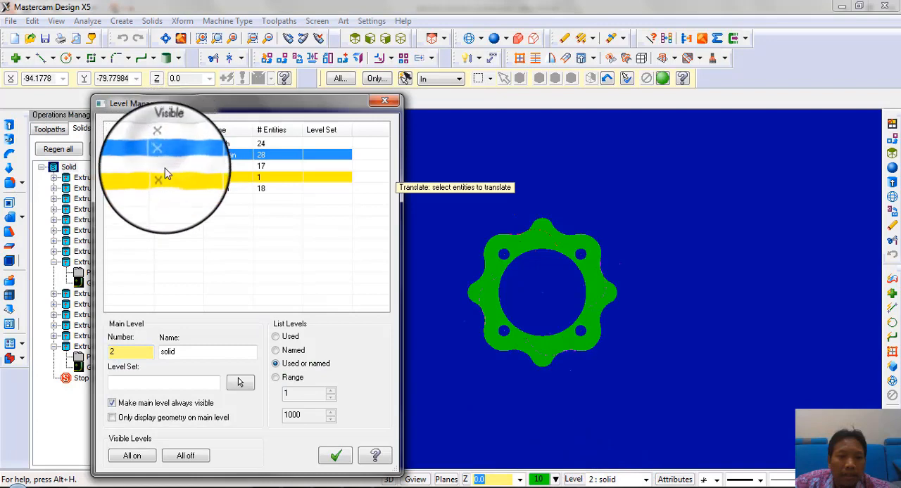
left_click(167, 188)
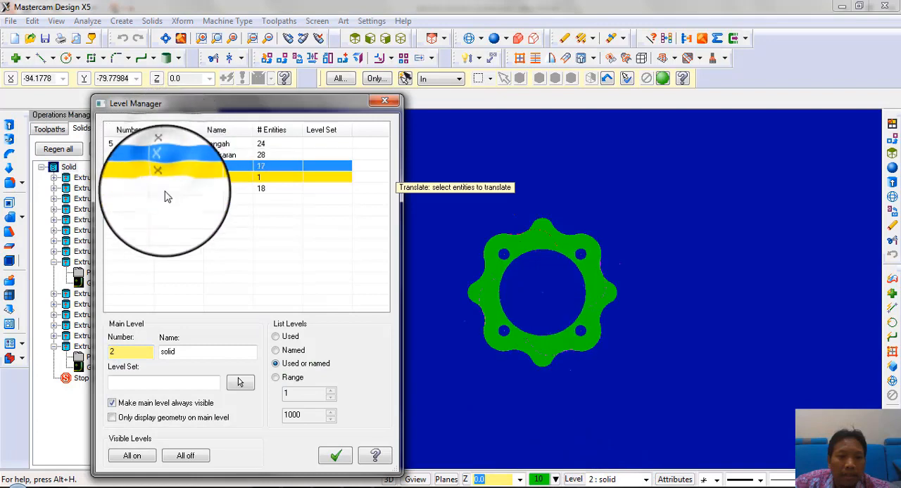
left_click(340, 456)
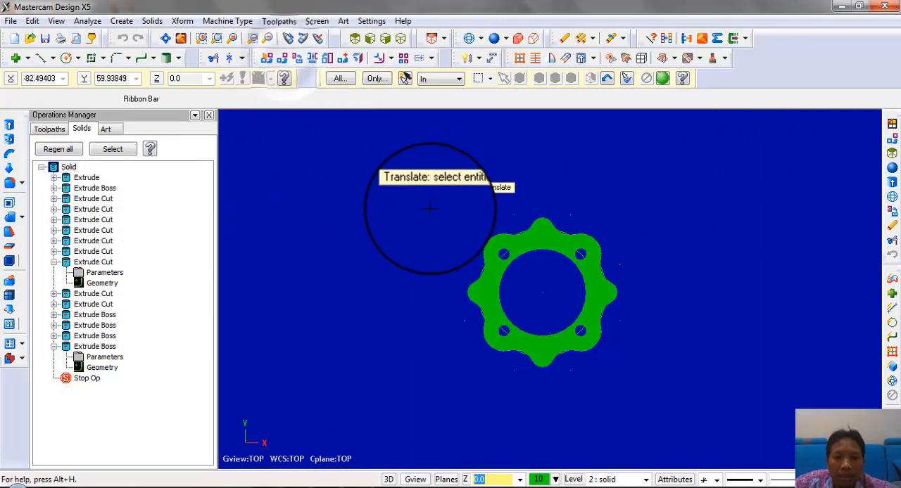
Select the solid with all its profile geometry and translate one copy of it by 120 along X
left_click_drag(713, 410, 712, 407)
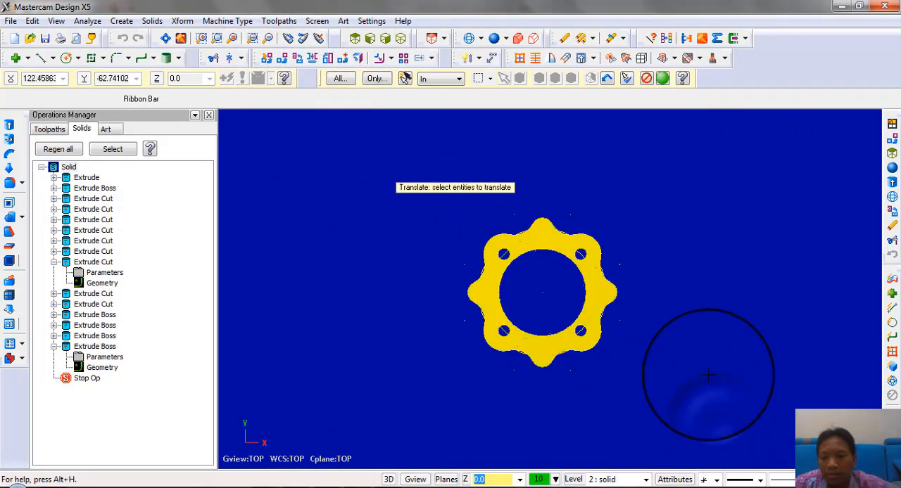
key("Return")
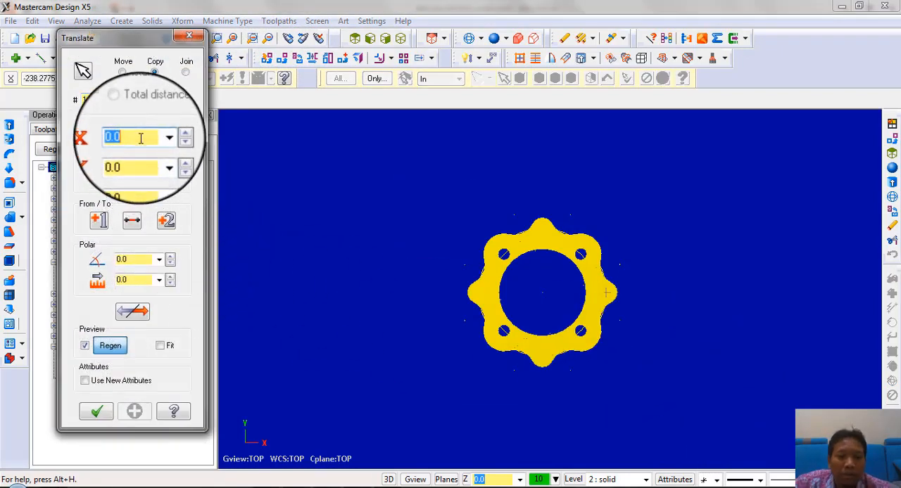
left_click(302, 487)
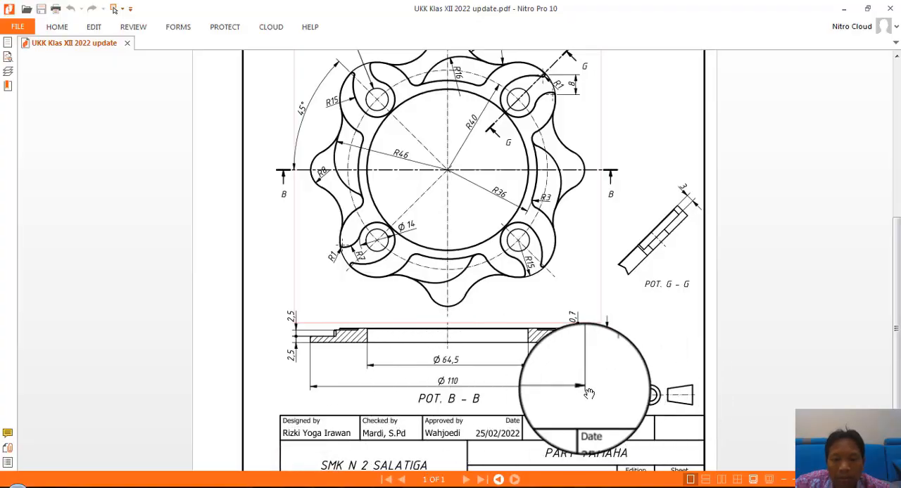
left_click(299, 484)
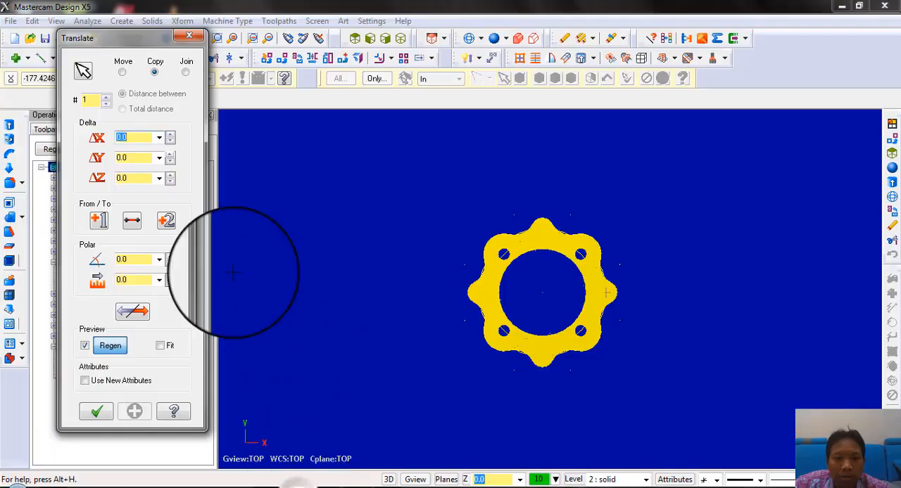
type("12")
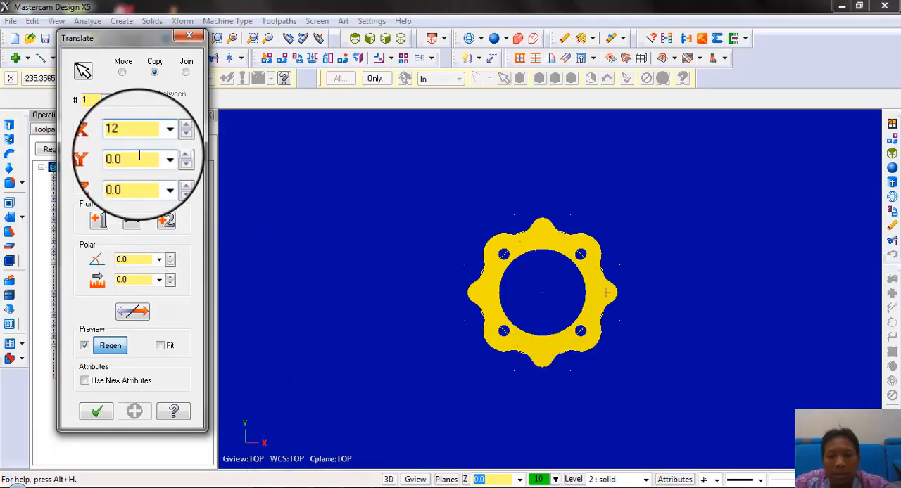
type("0")
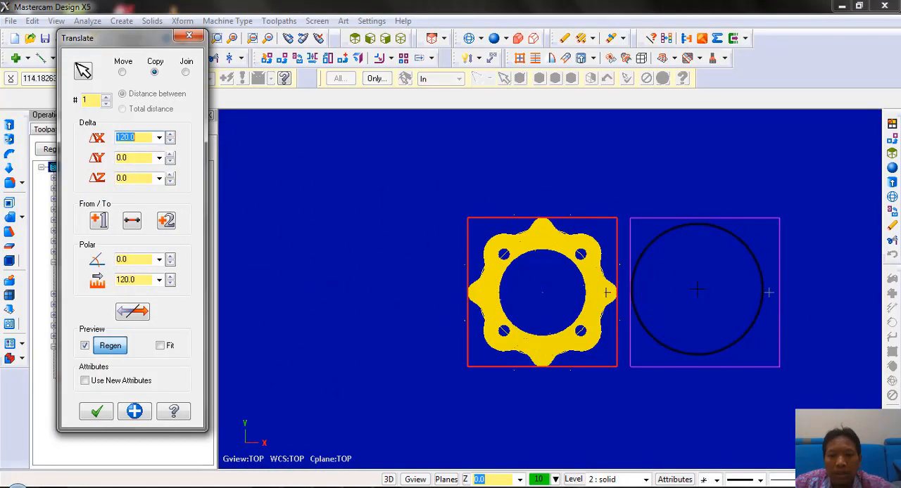
left_click(104, 417)
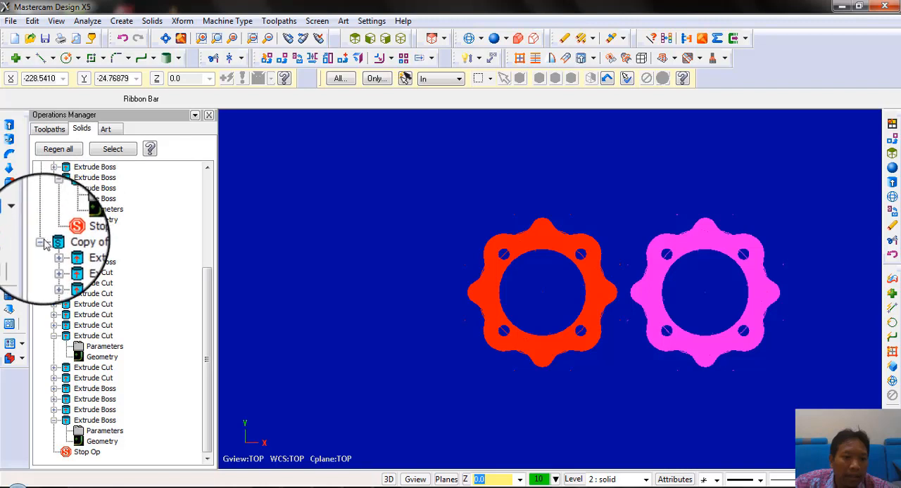
Collapse the operation histories of "Solid" and "Copy of solid"
left_click_drag(214, 209, 213, 211)
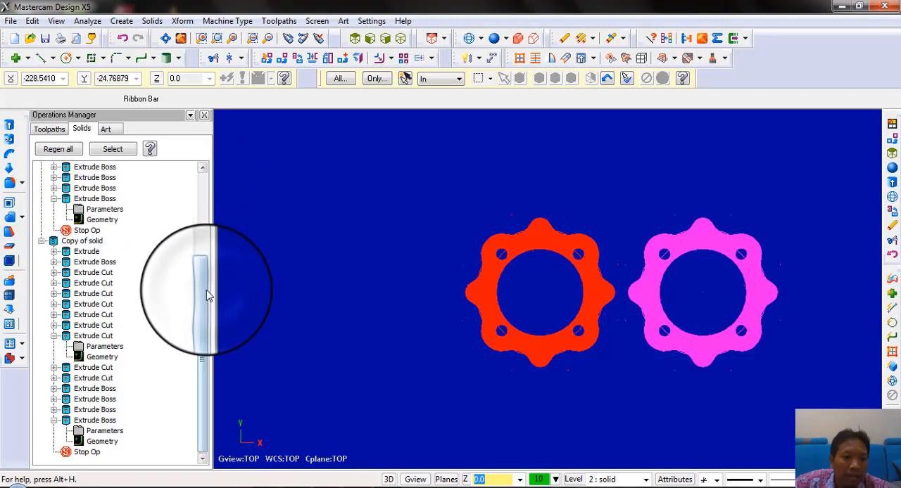
left_click_drag(206, 290, 198, 174)
left_click(41, 169)
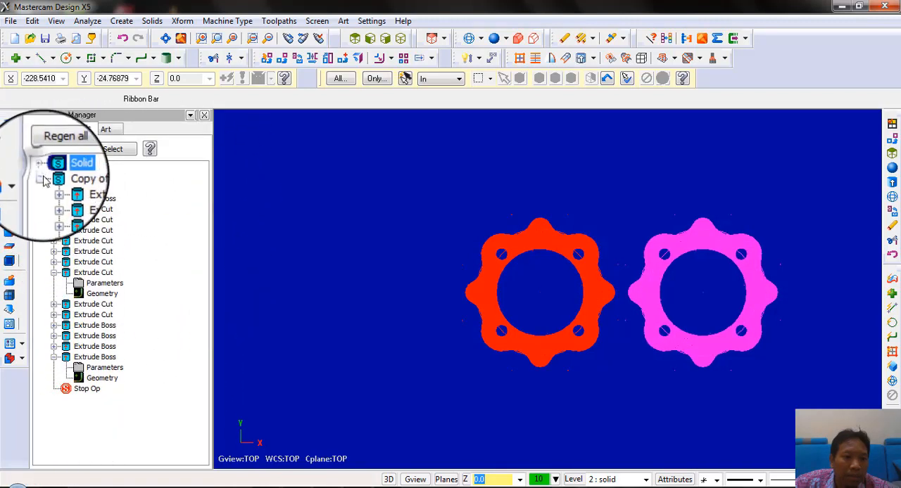
left_click(43, 177)
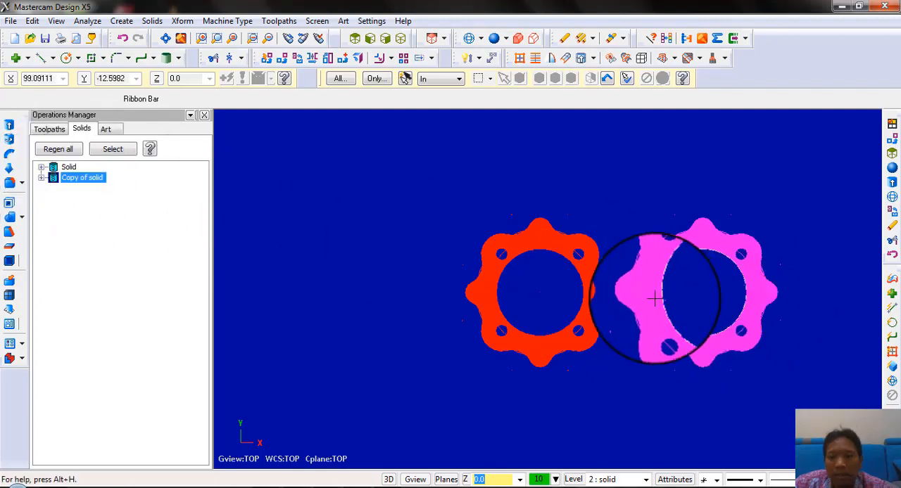
Make level 3 "atas" the main level and hide levels "tengah", "lingkaran", "solid" and "bawah" to isolate its profiles
middle_click_drag(654, 297, 662, 237)
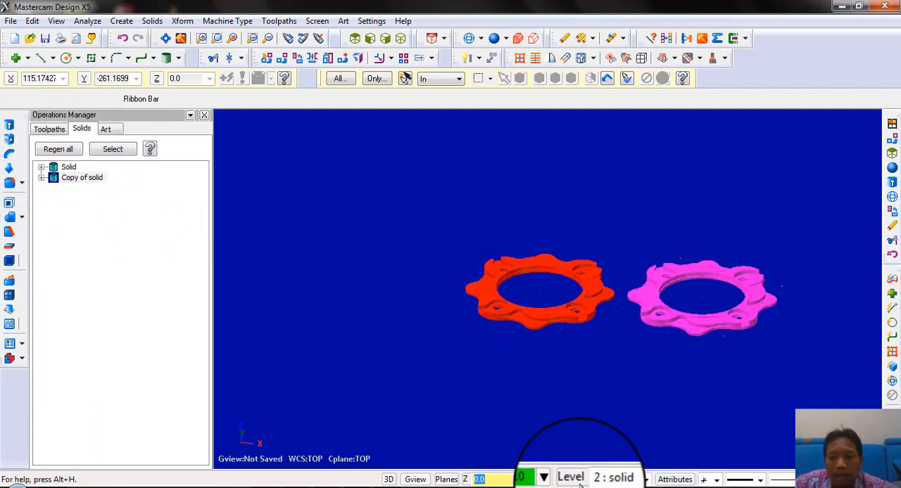
left_click(580, 484)
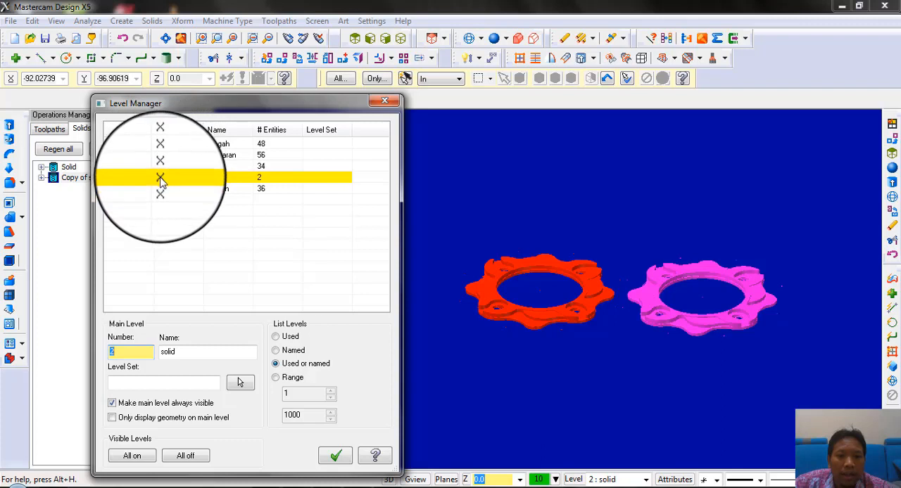
left_click(161, 144)
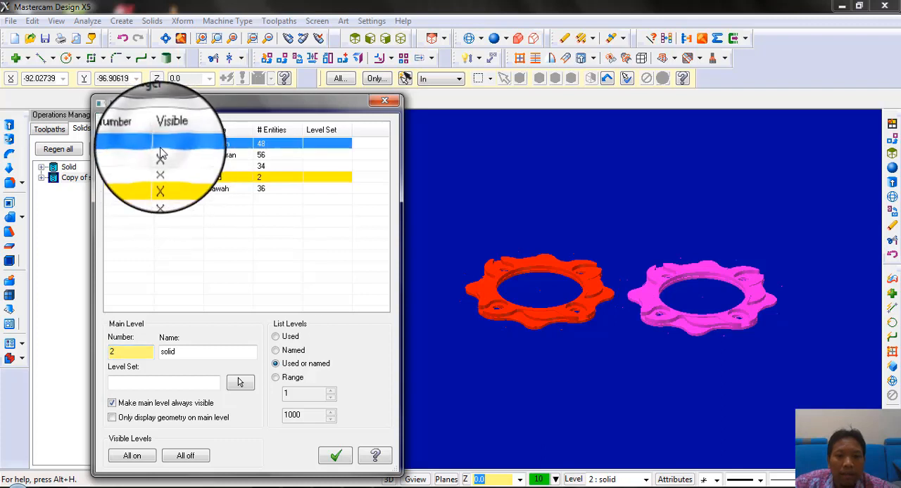
left_click(161, 155)
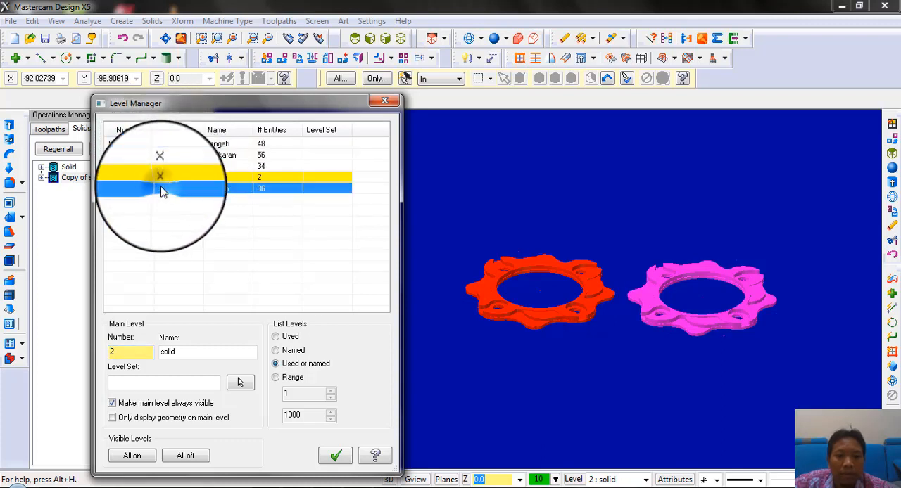
left_click(161, 176)
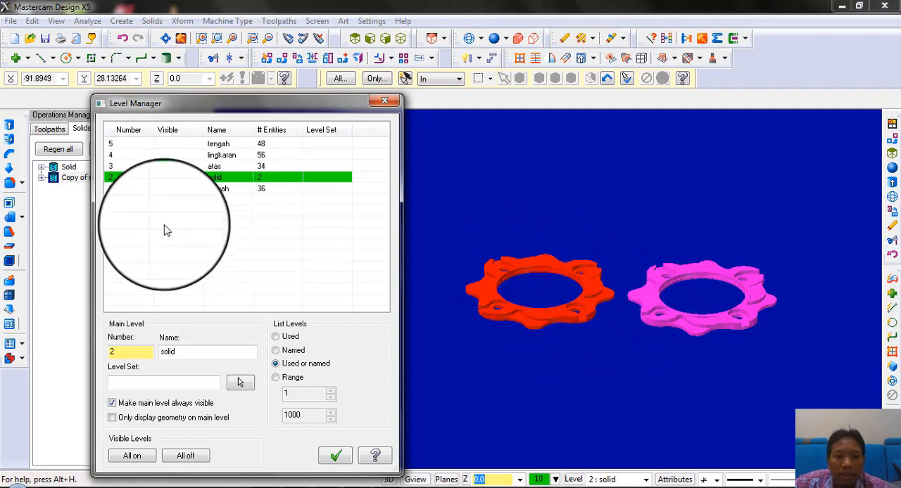
left_click(113, 166)
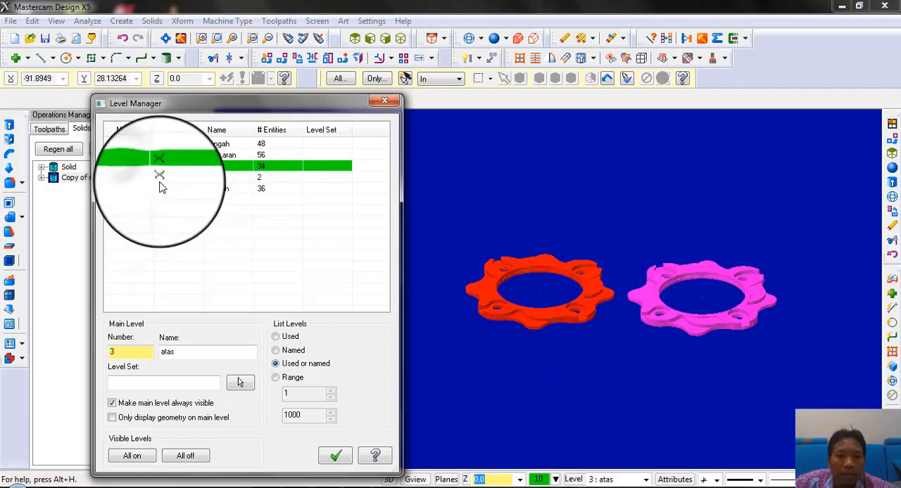
left_click(161, 177)
middle_click_drag(648, 252, 639, 283)
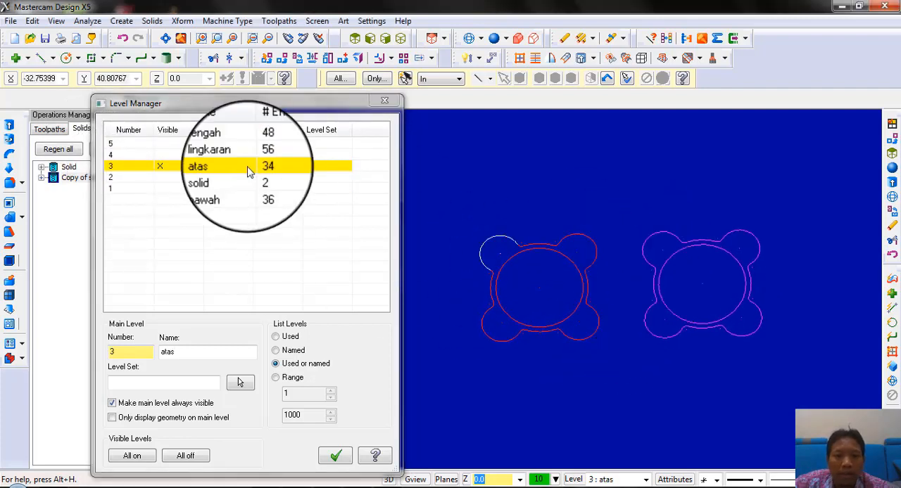
Make levels "tengah", "lingkaran" and "bawah" visible while keeping level "solid" hidden, to show both rings as wireframe
left_click(161, 144)
left_click(162, 155)
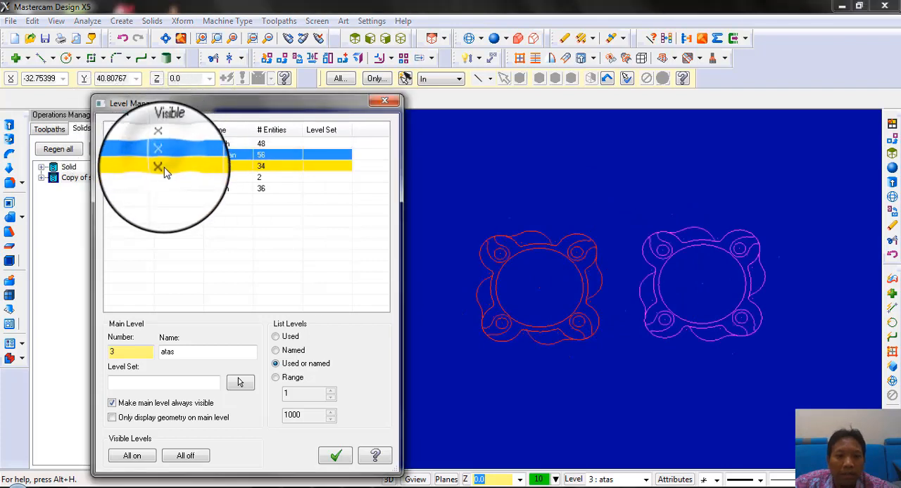
left_click(164, 179)
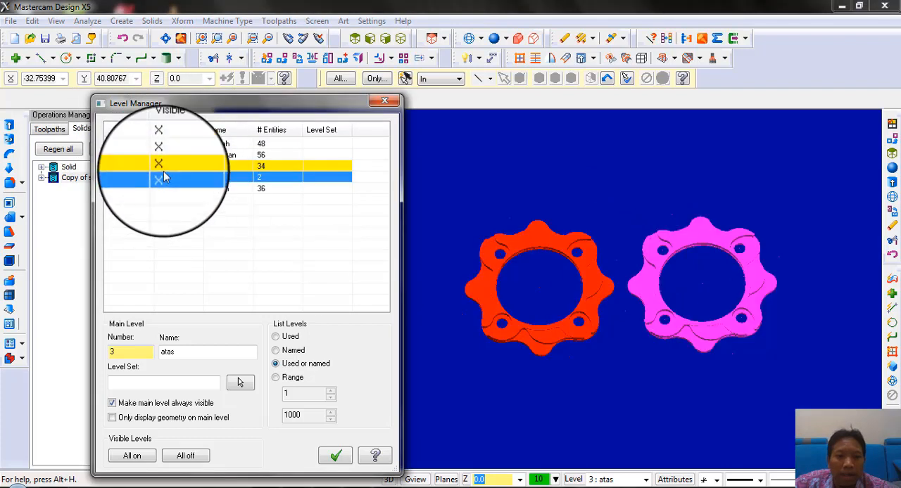
left_click(137, 167)
left_click(161, 179)
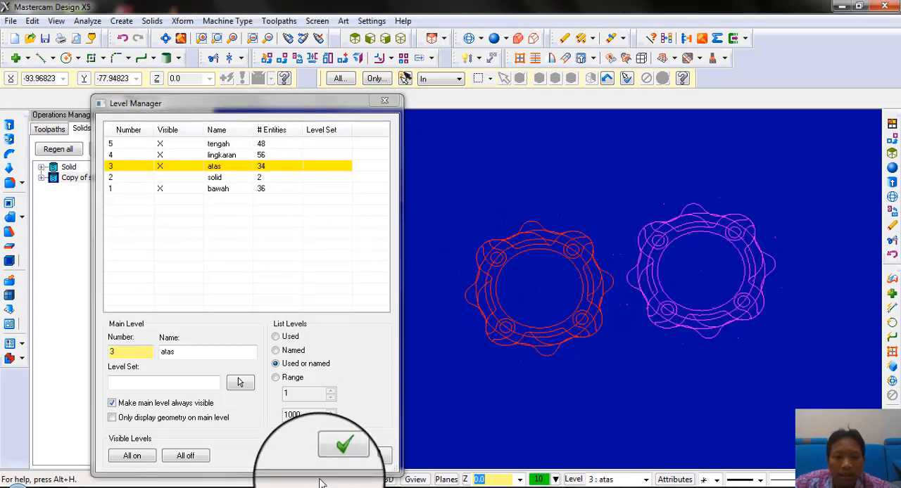
left_click(335, 456)
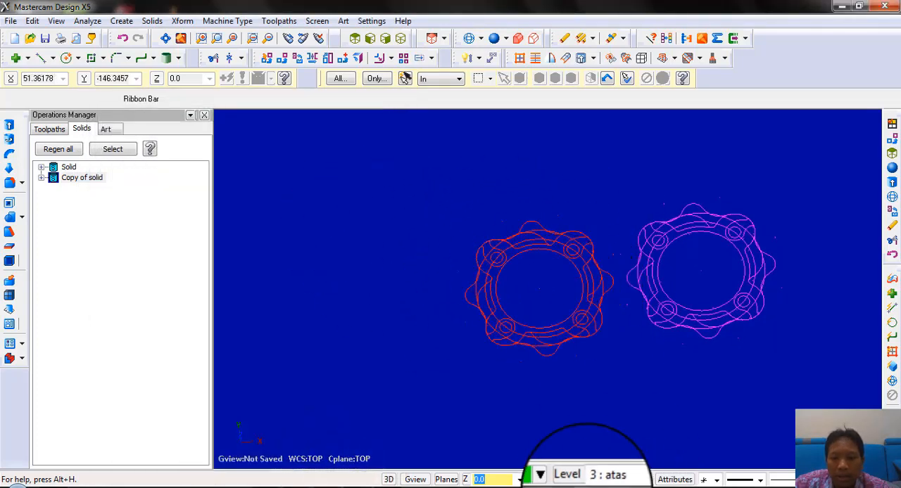
Make level 2 "solid" visible again and view both rings from an angle
left_click(573, 479)
left_click(160, 178)
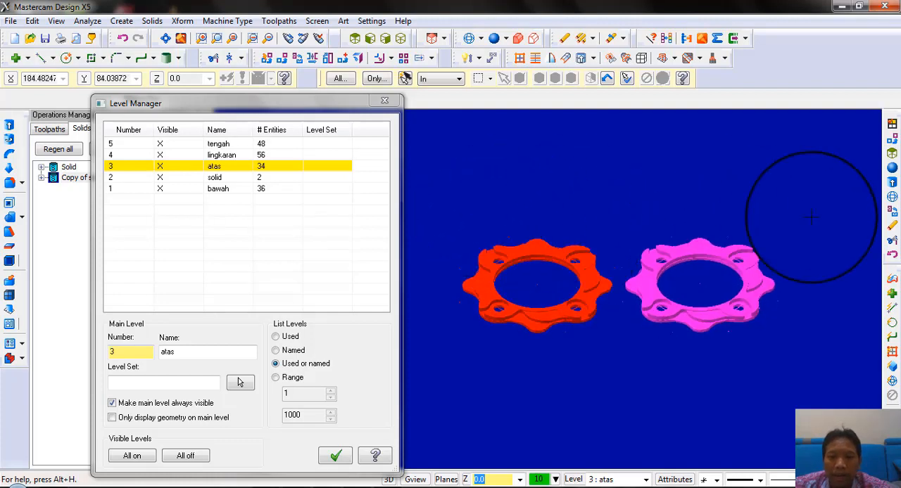
mouse_move(535, 190)
middle_mouse_down()
mouse_move(534, 231)
mouse_move(533, 198)
middle_mouse_up()
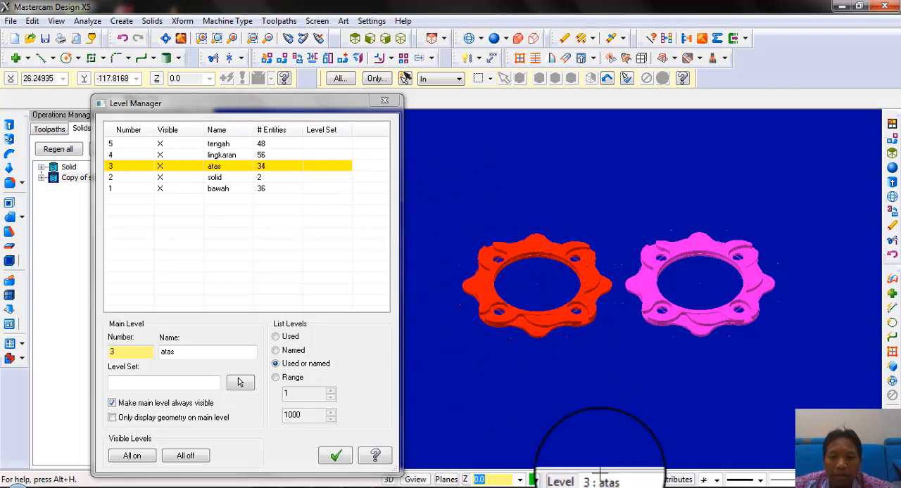
left_click(335, 456)
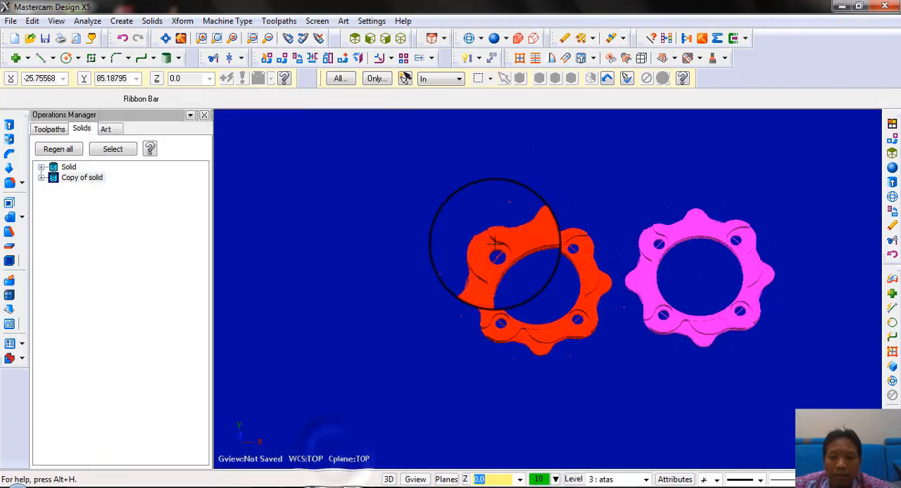
left_click(483, 238)
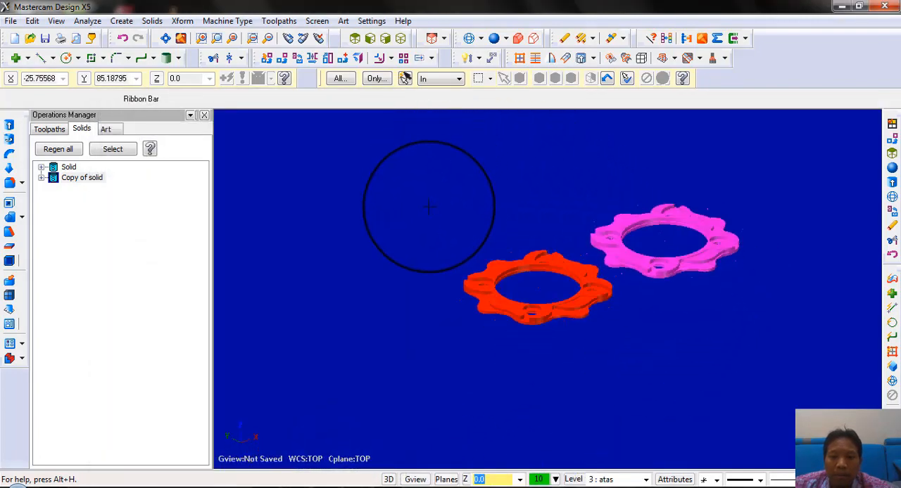